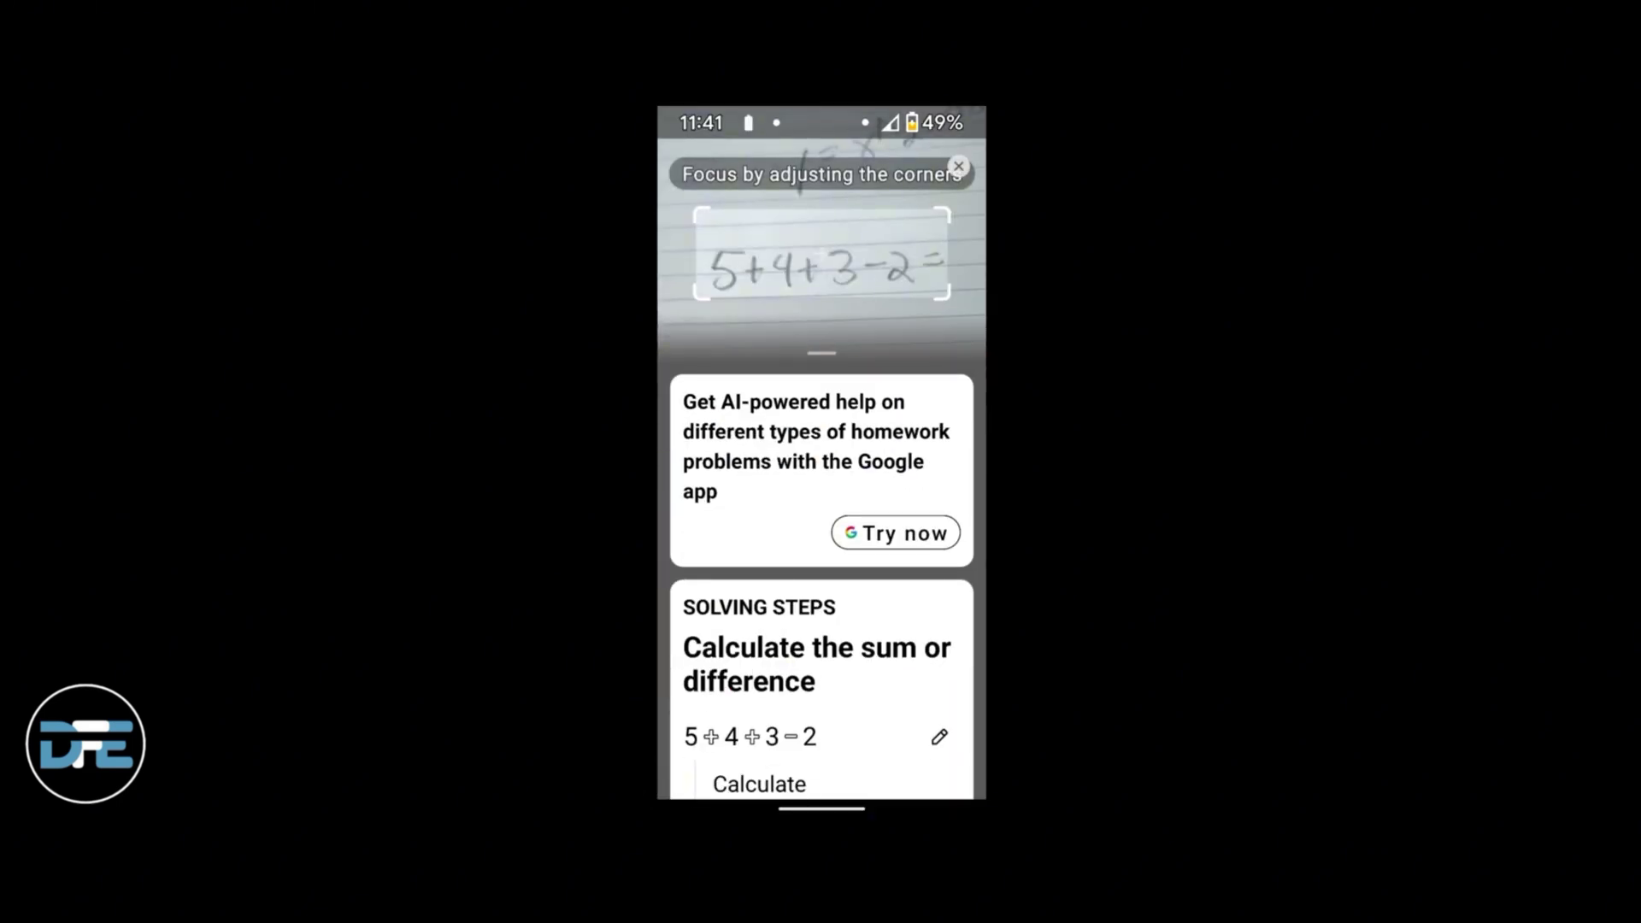
Open the solving steps for 5+4+3−2, go through the explanation up to the solution, and rate it as helpful
left_click(896, 532)
scroll(821, 581, "down", 2)
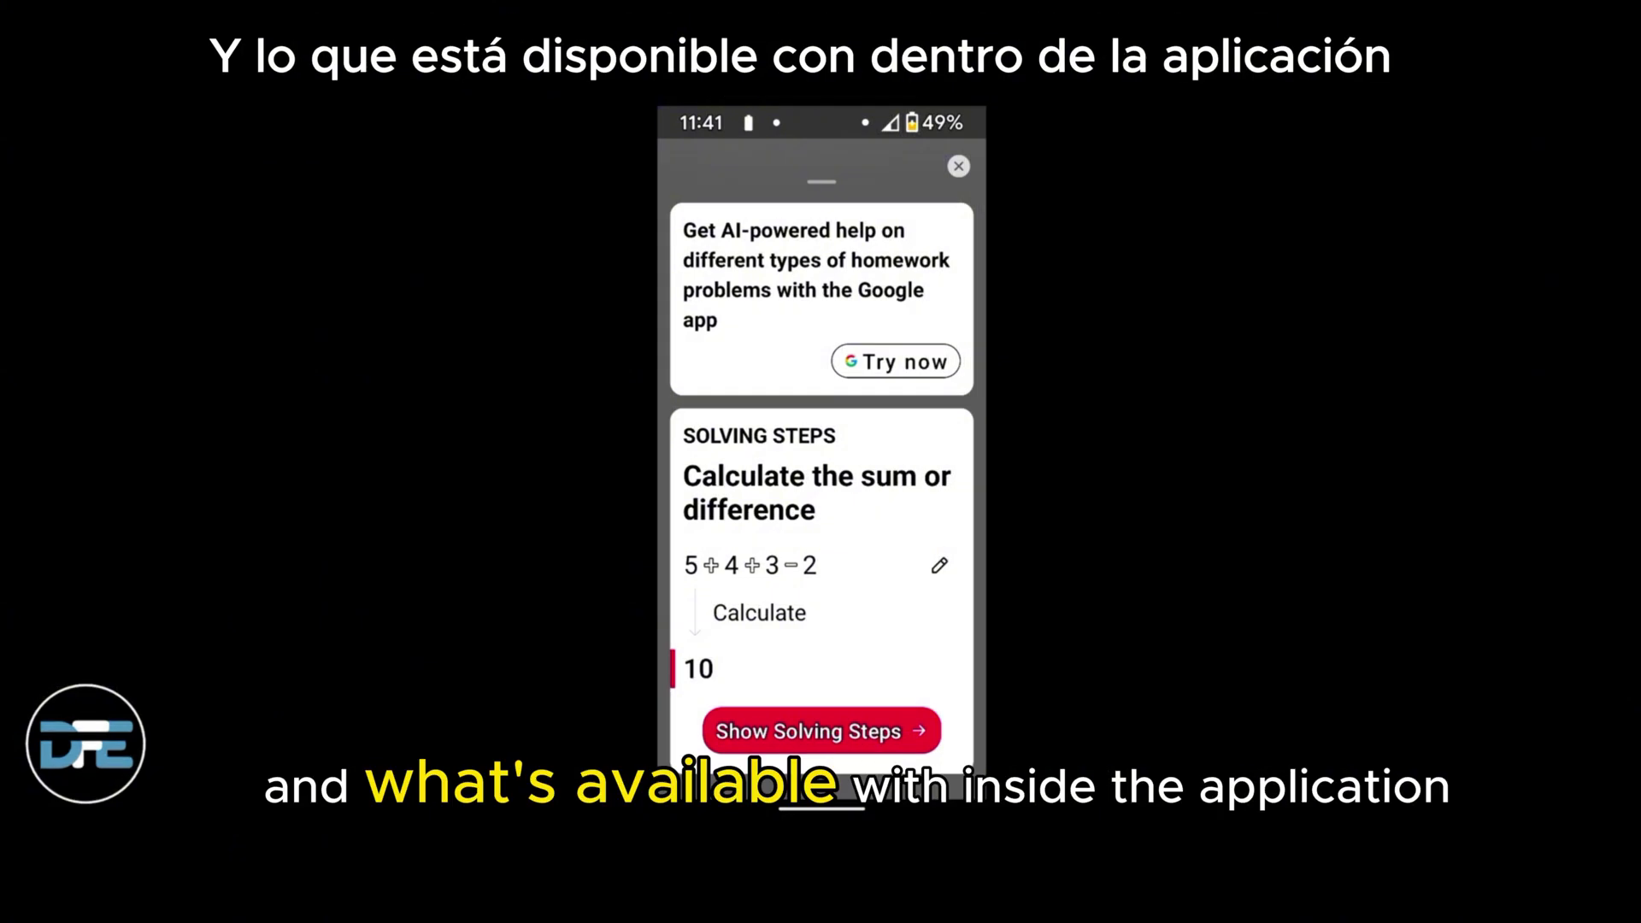
left_click(821, 730)
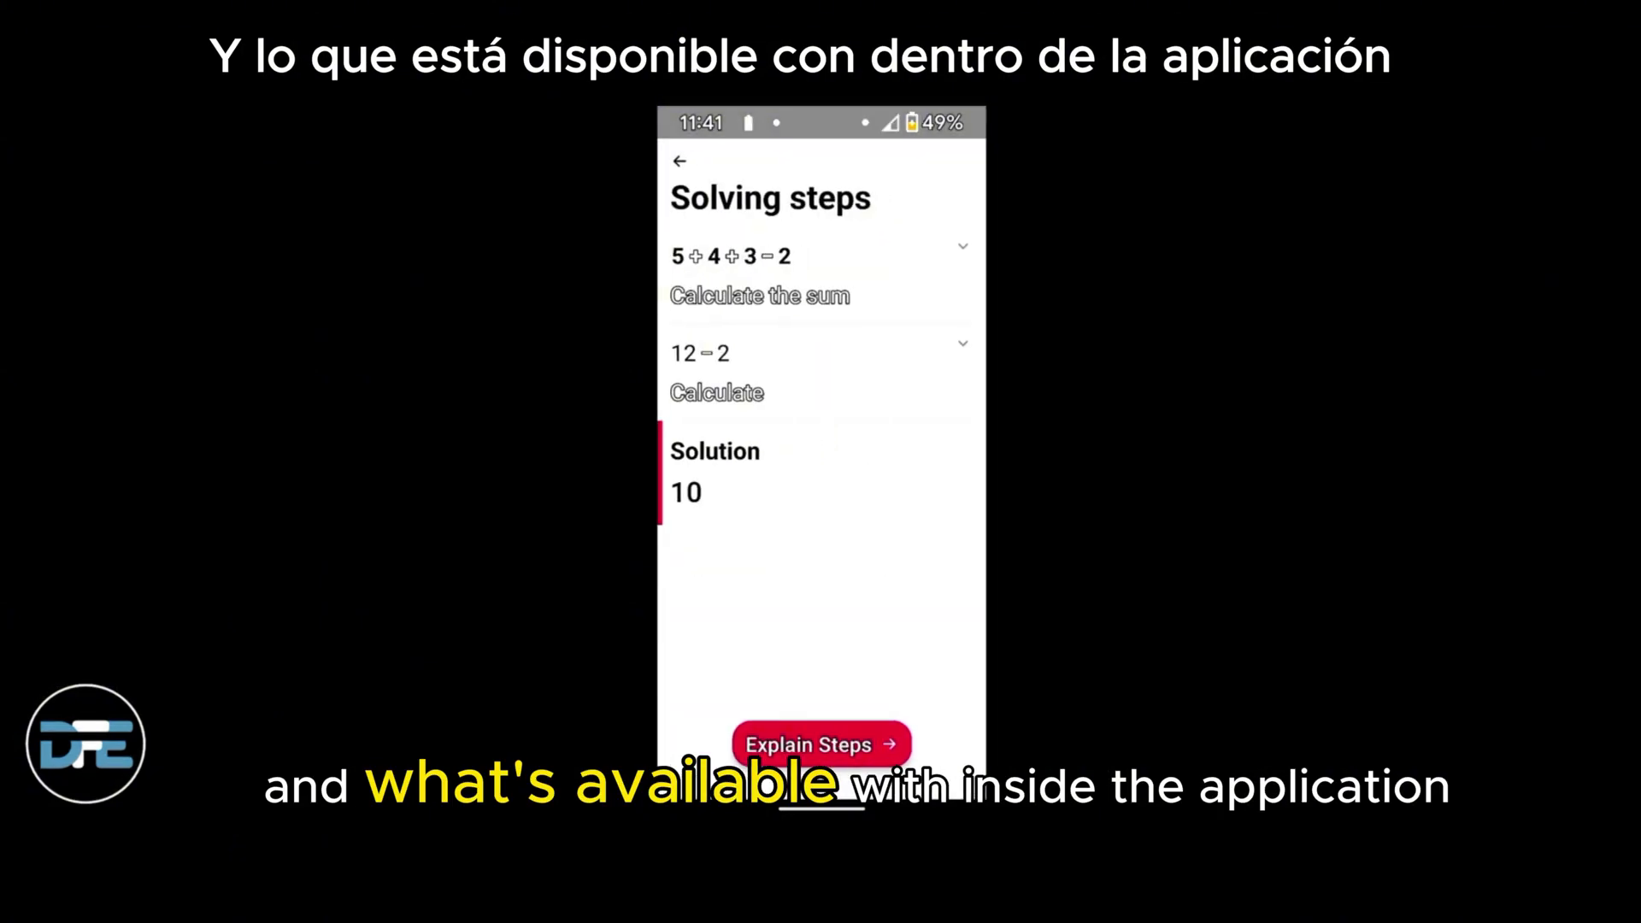
left_click(821, 744)
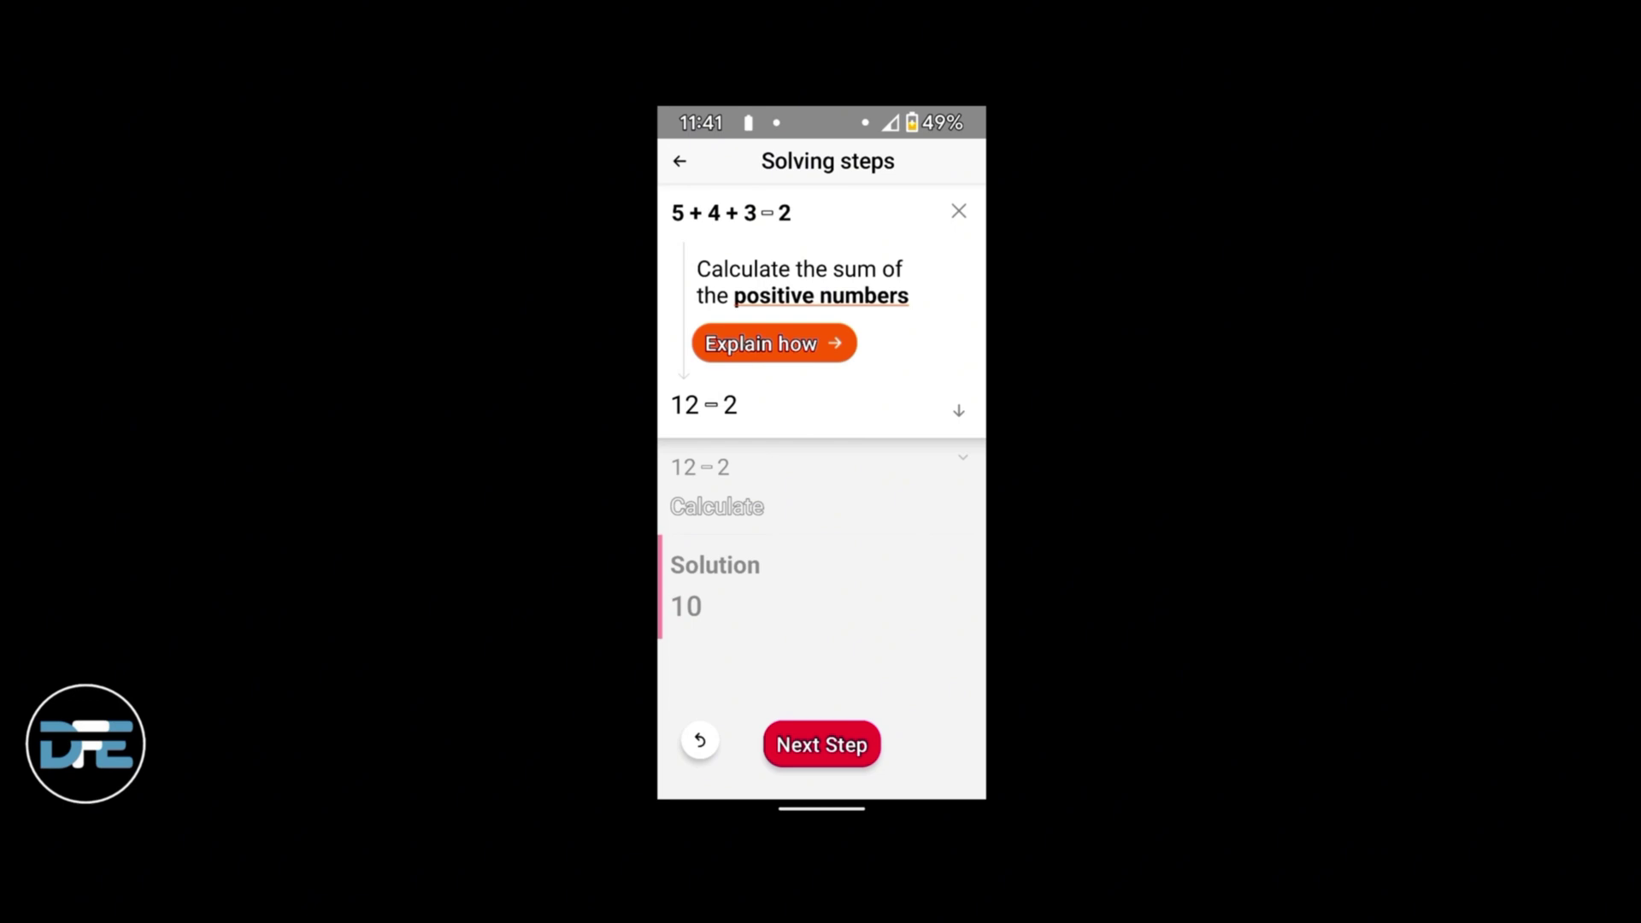
left_click(821, 744)
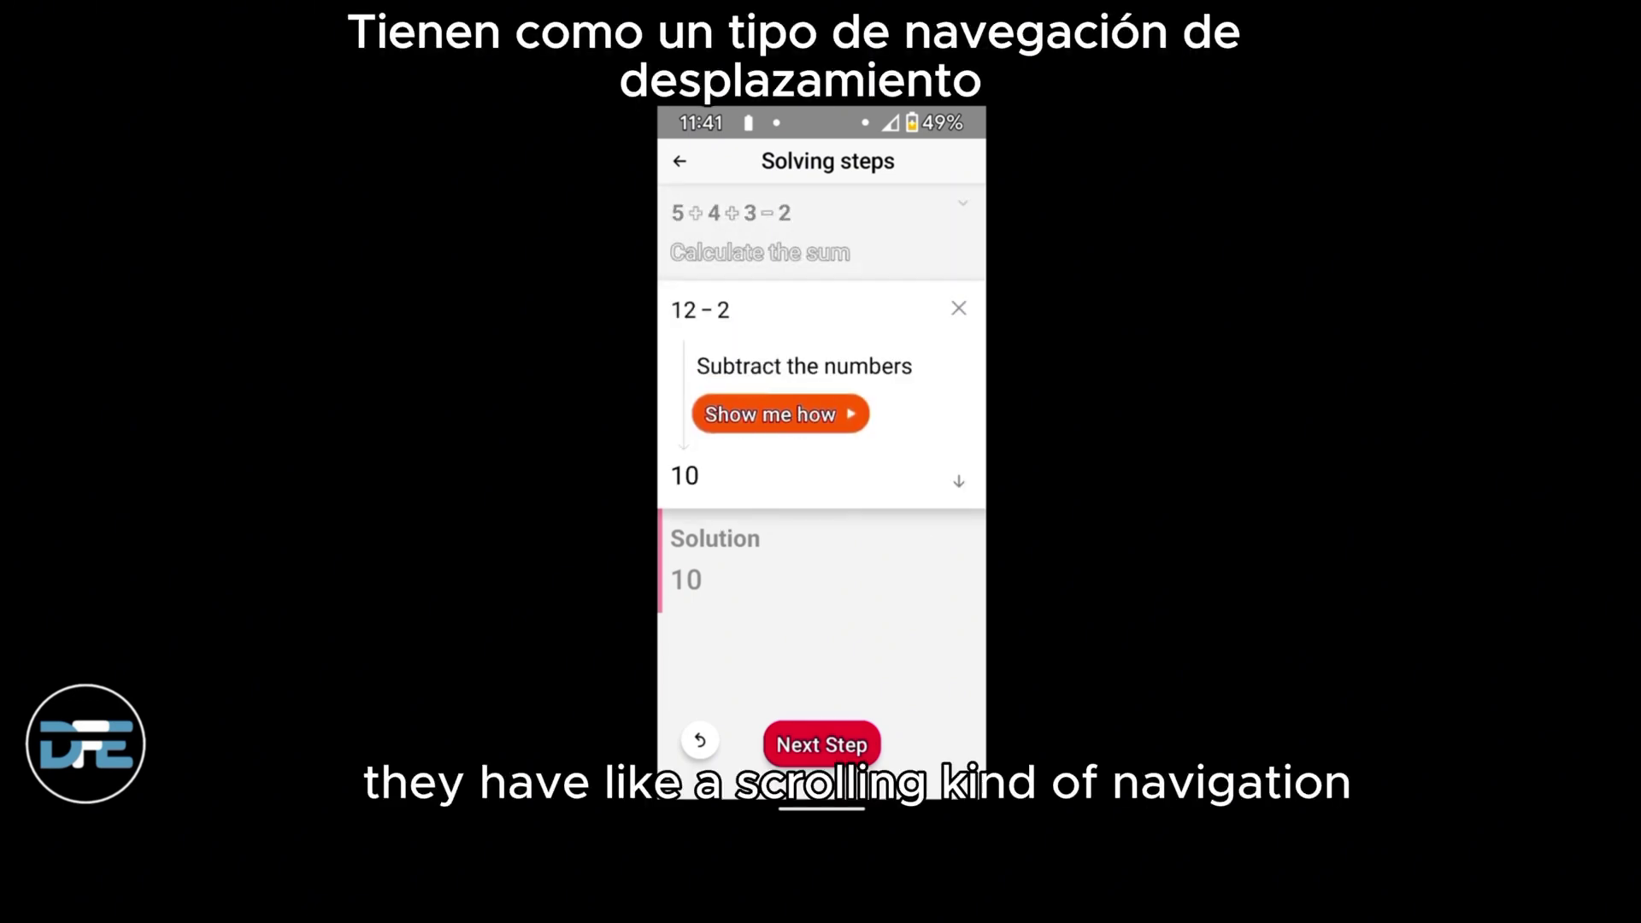
left_click(821, 745)
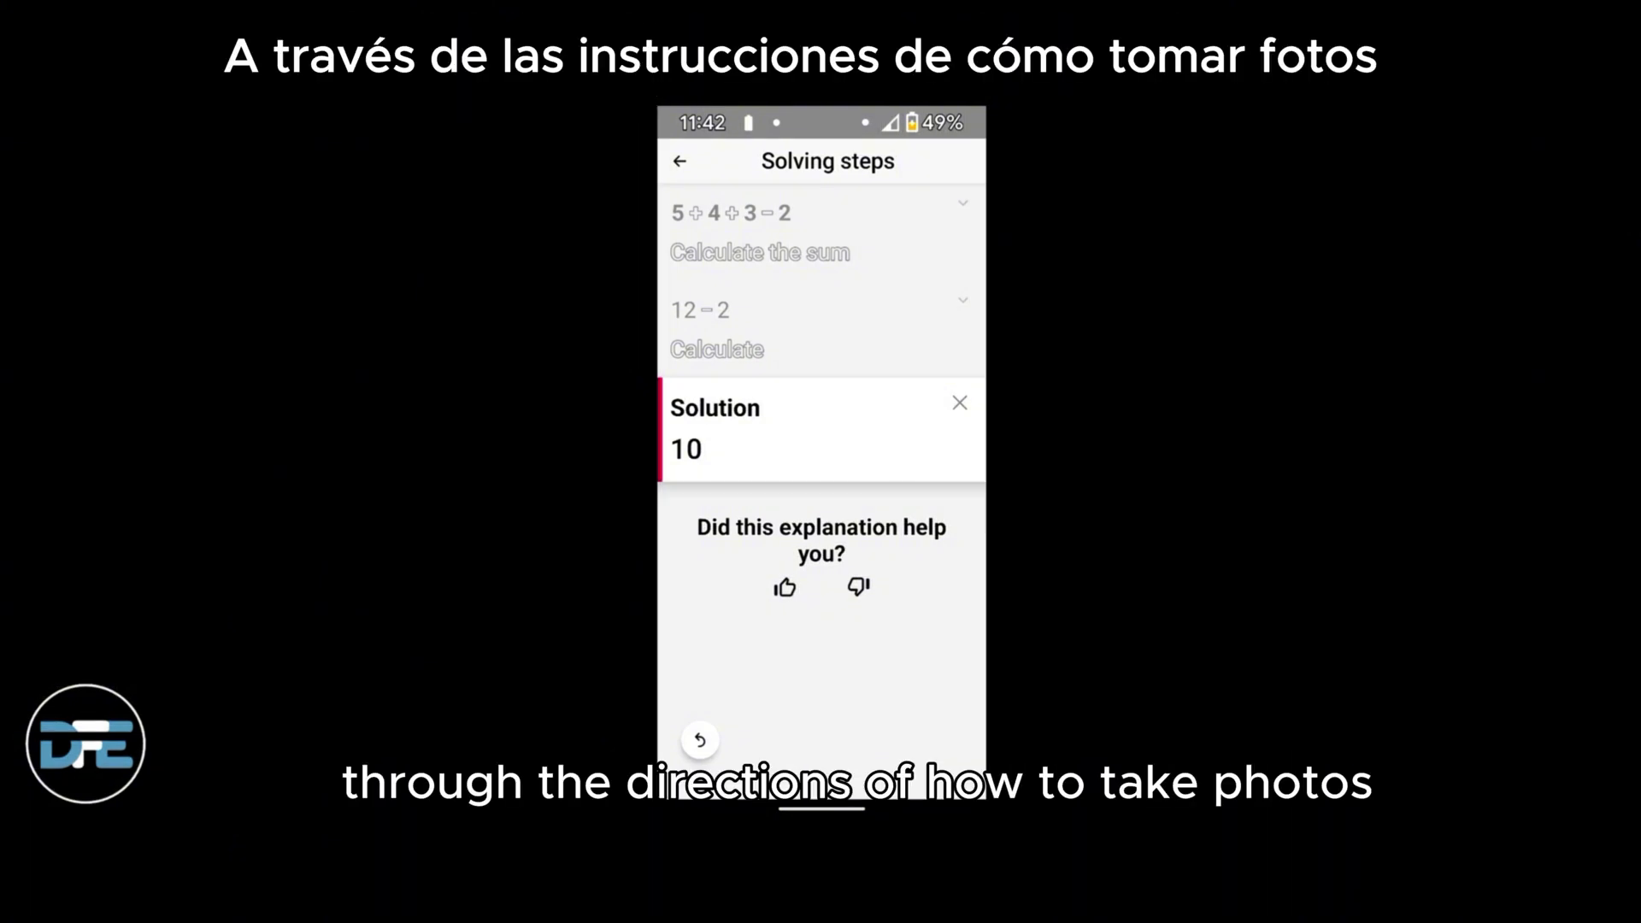
left_click(785, 587)
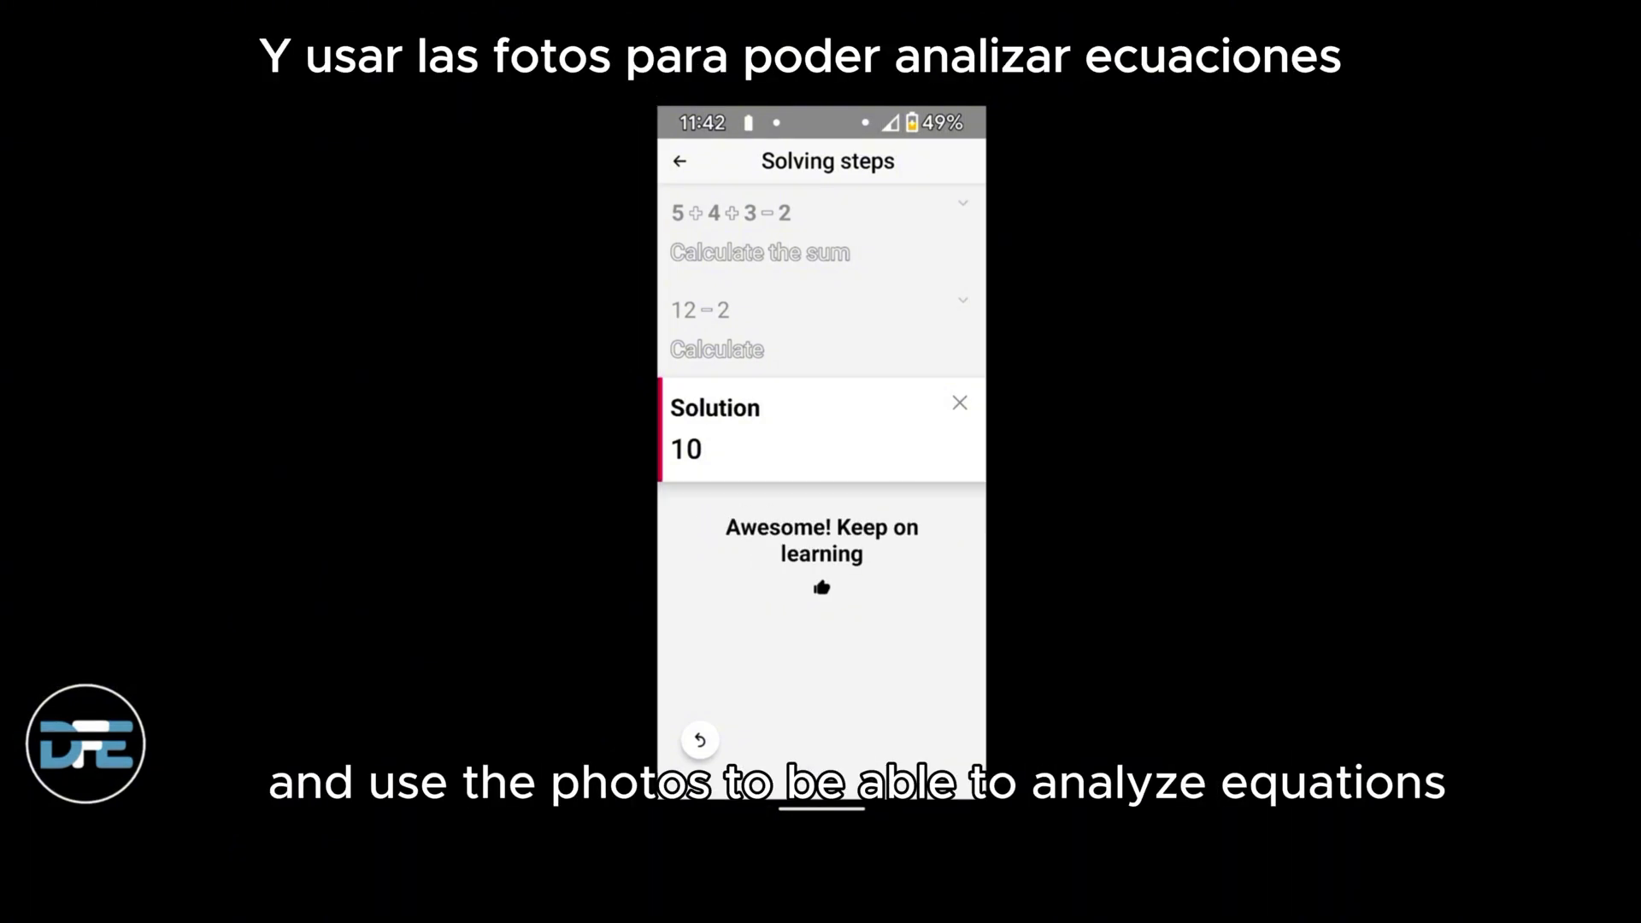
Replay the explanation of 5+4+3−2 from its first step, then close the problem's result and return to the camera
left_click(959, 403)
left_click(821, 744)
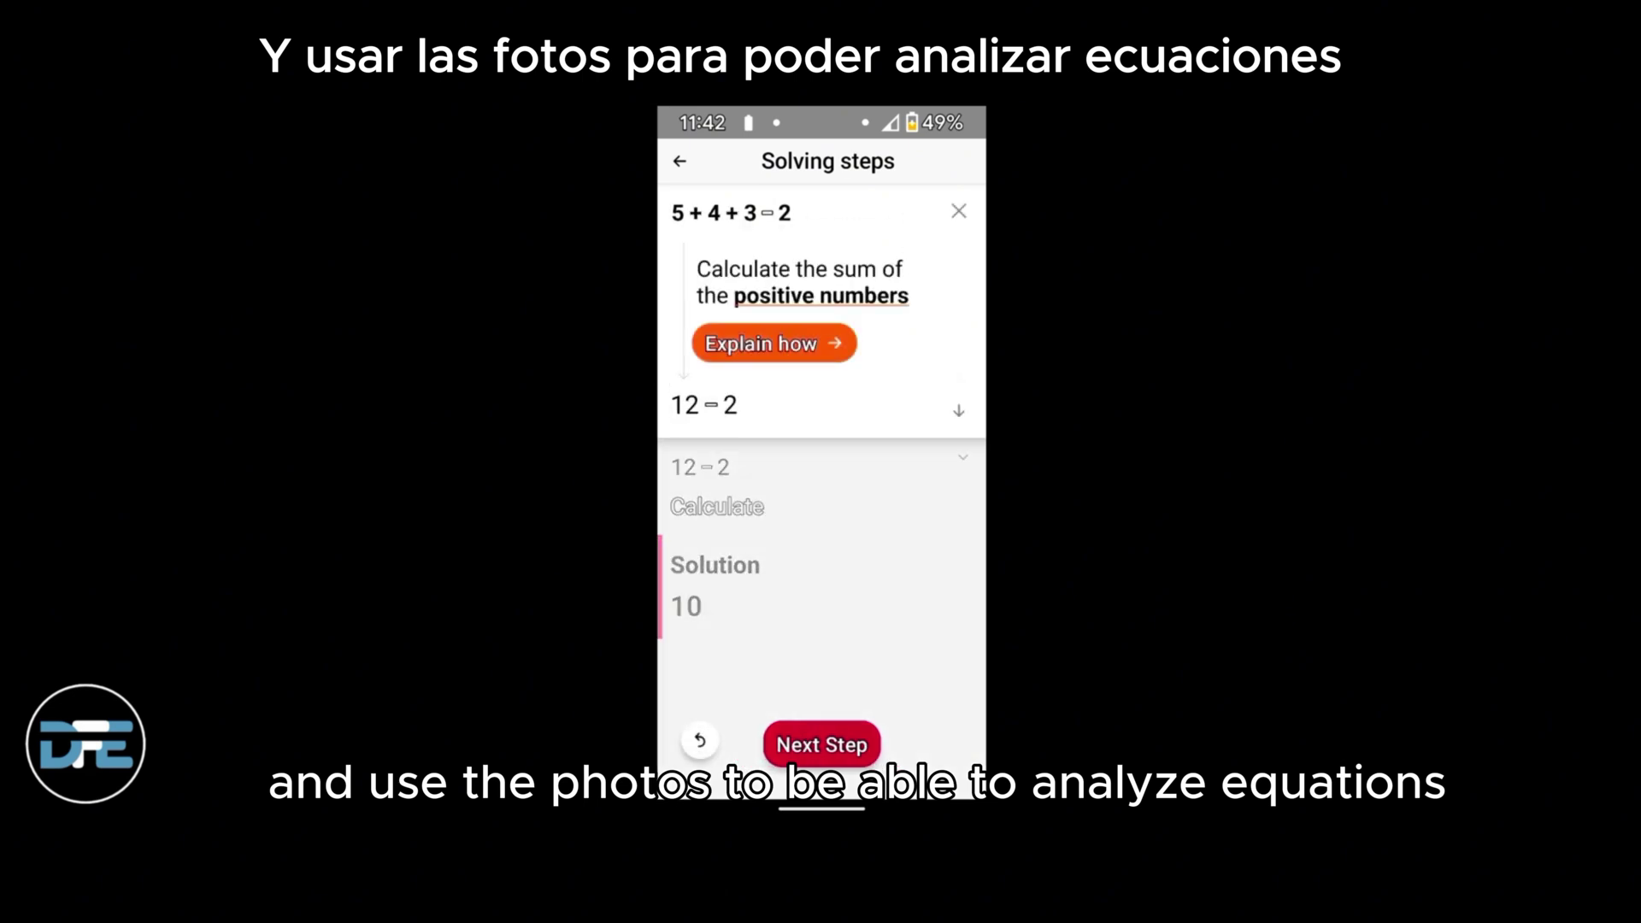
left_click(822, 745)
left_click(822, 745)
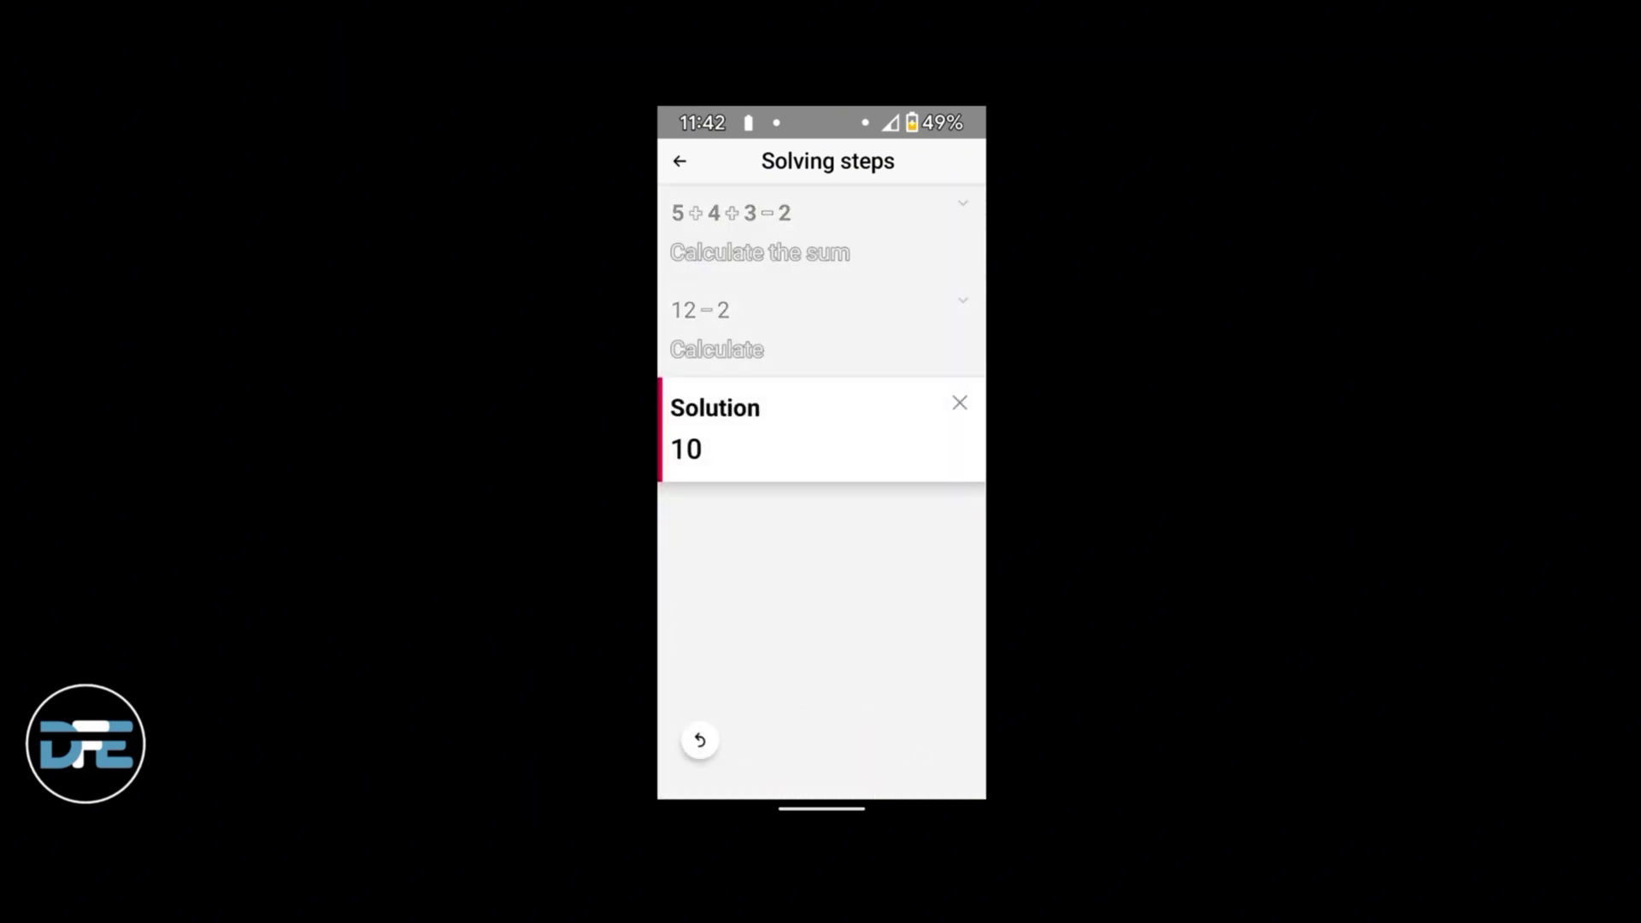
left_click(680, 161)
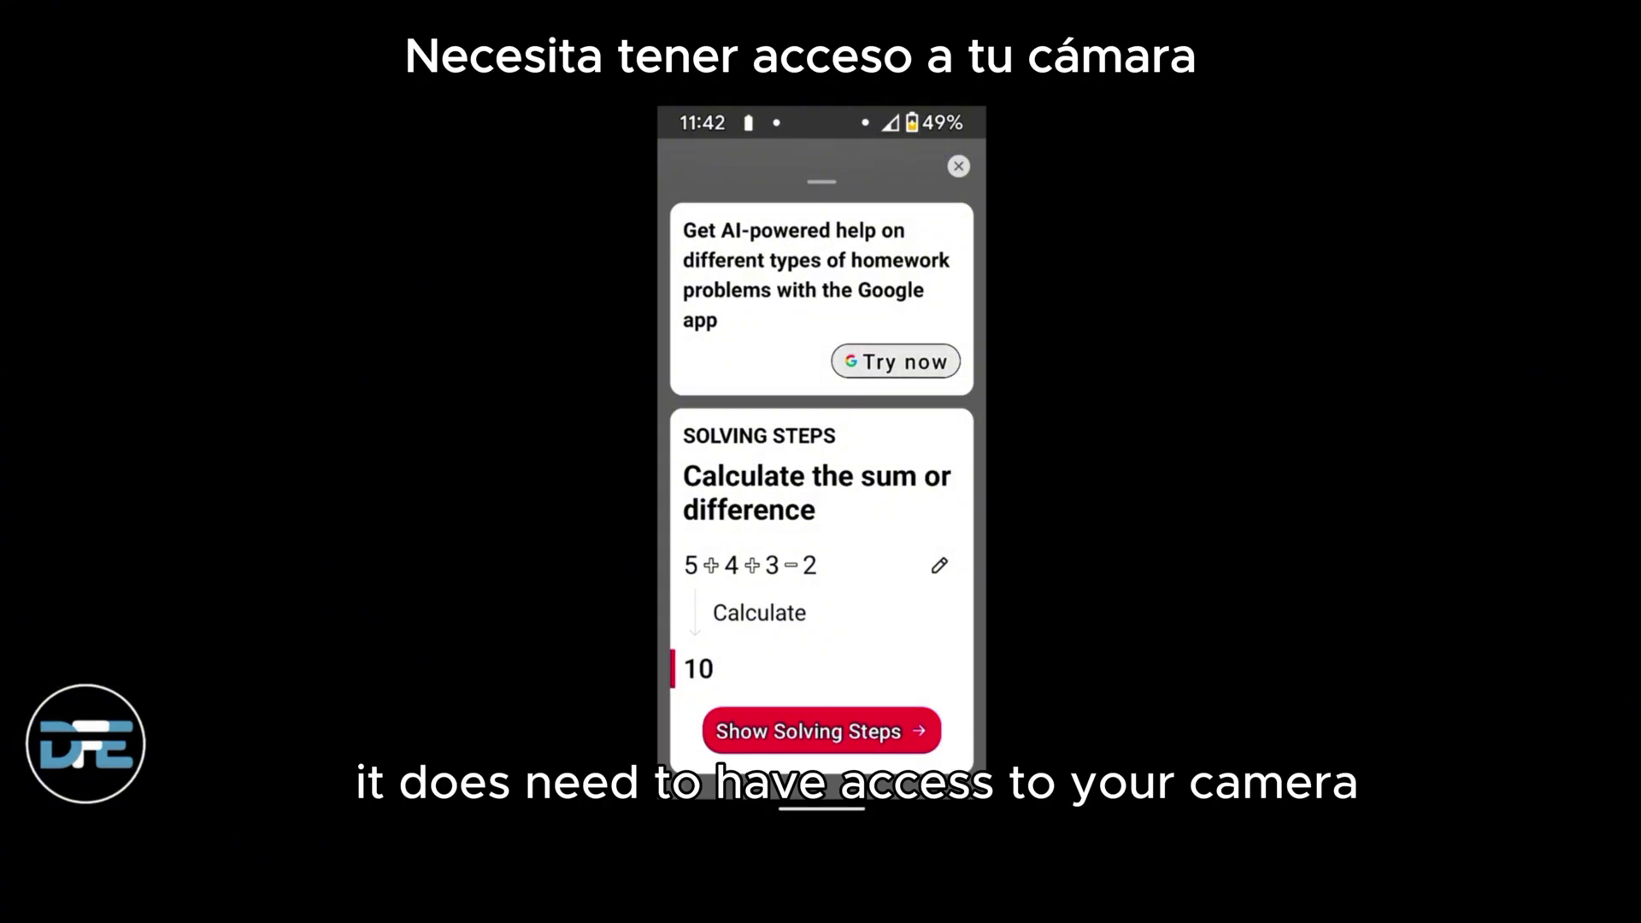
left_click_drag(895, 361, 896, 726)
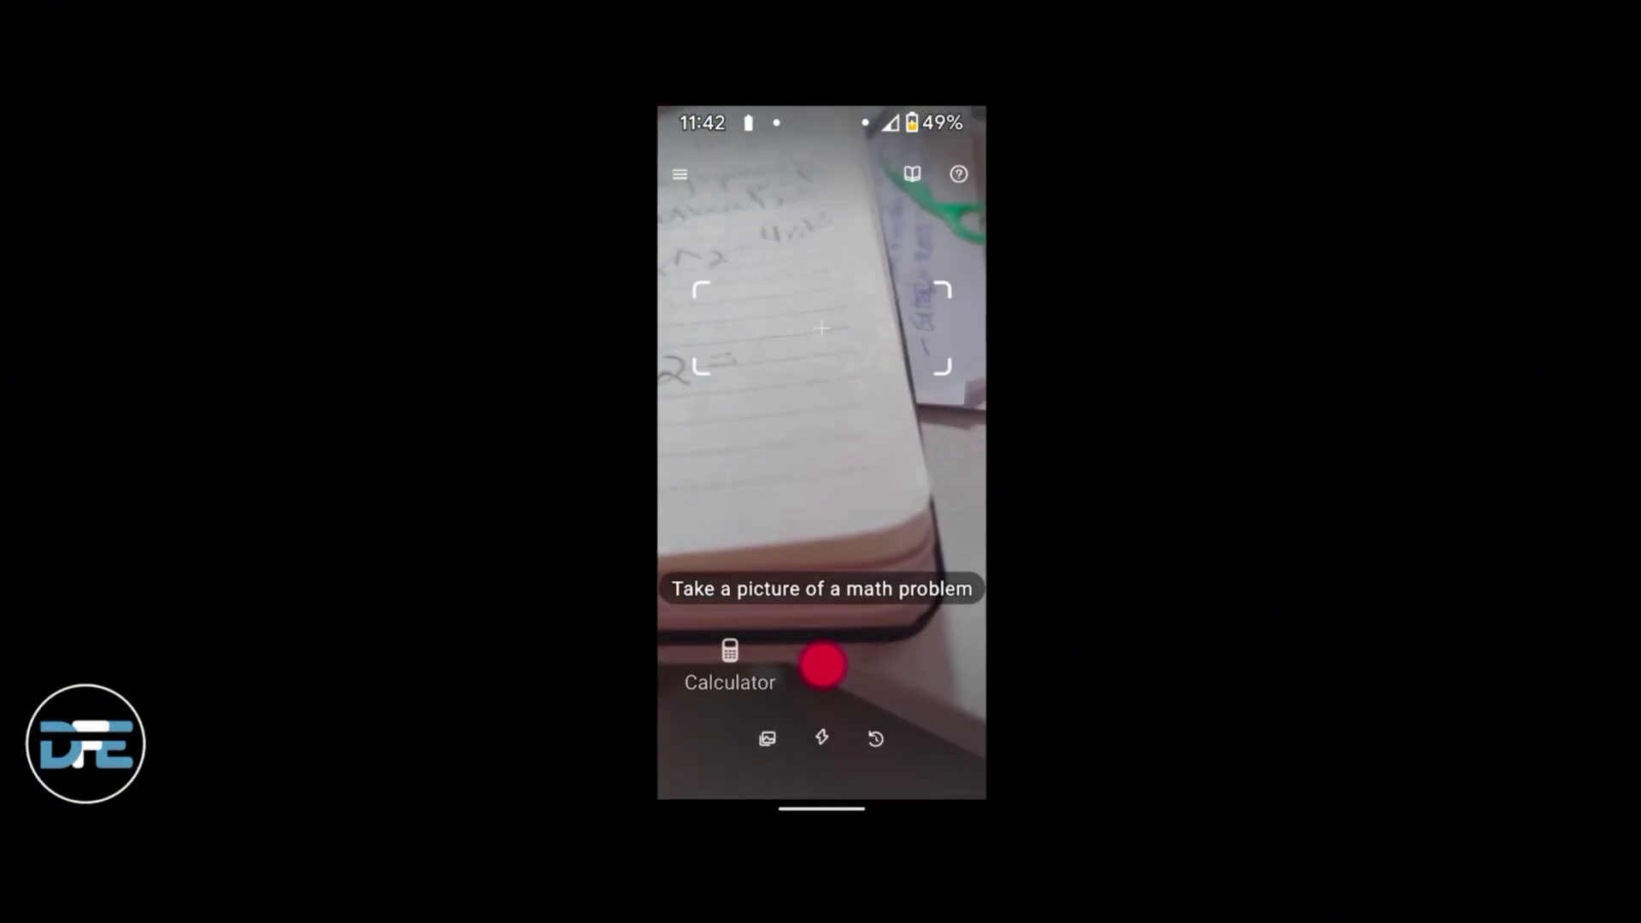
Switch to the Photomath page in Google Play and look over its FAQ, What's new and About sections
left_click_drag(743, 809, 957, 808)
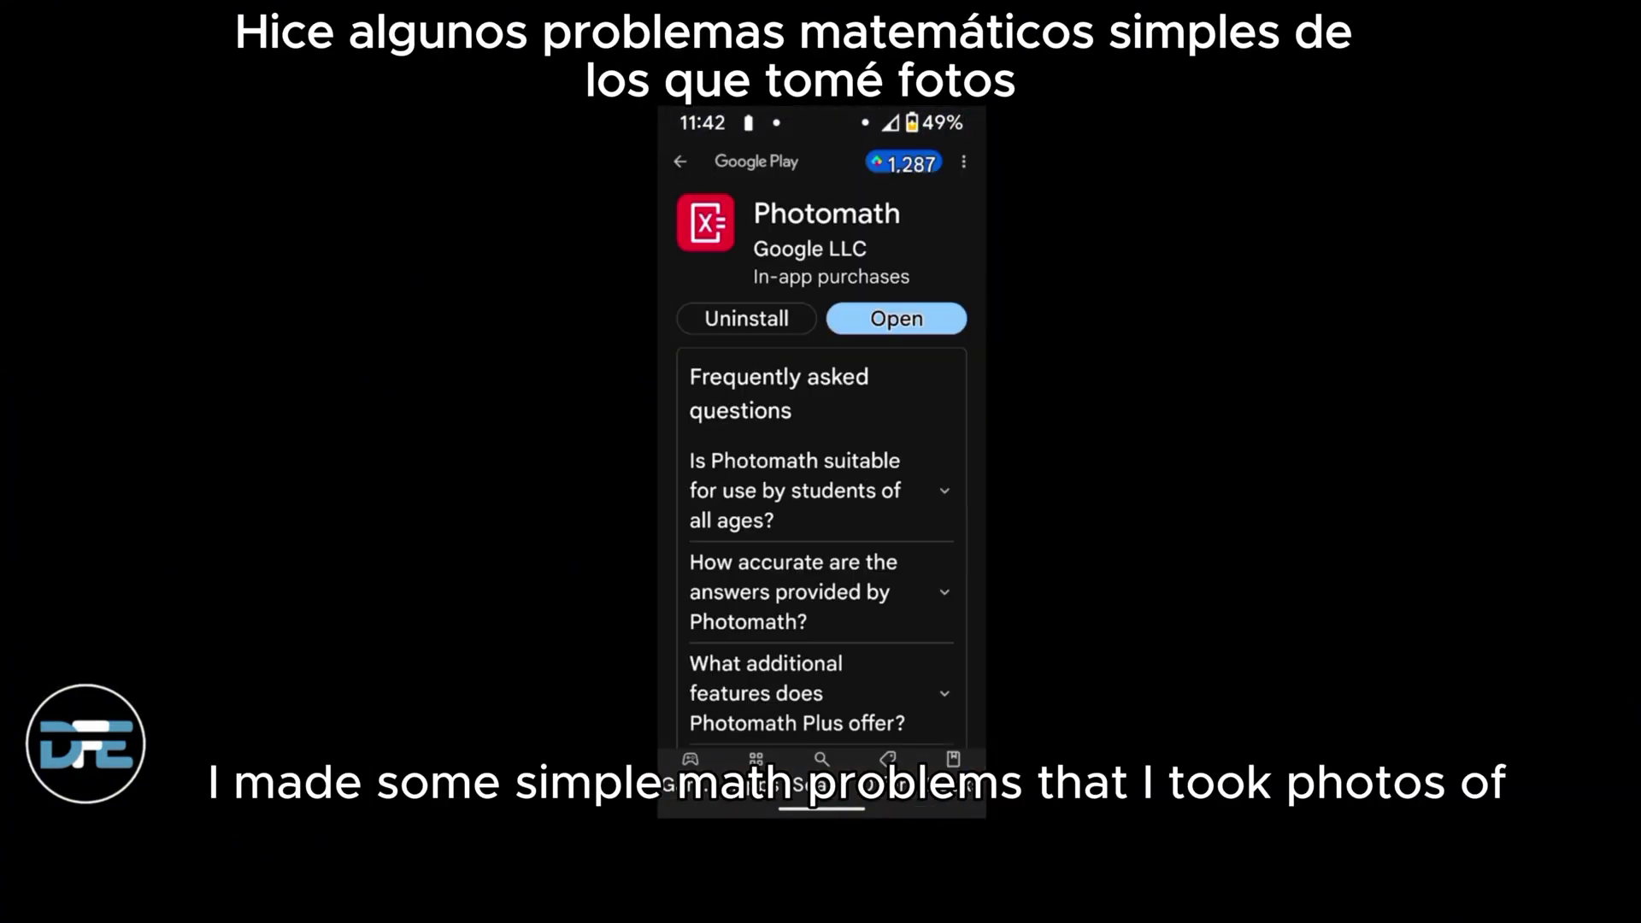
scroll(821, 479, "down", 7)
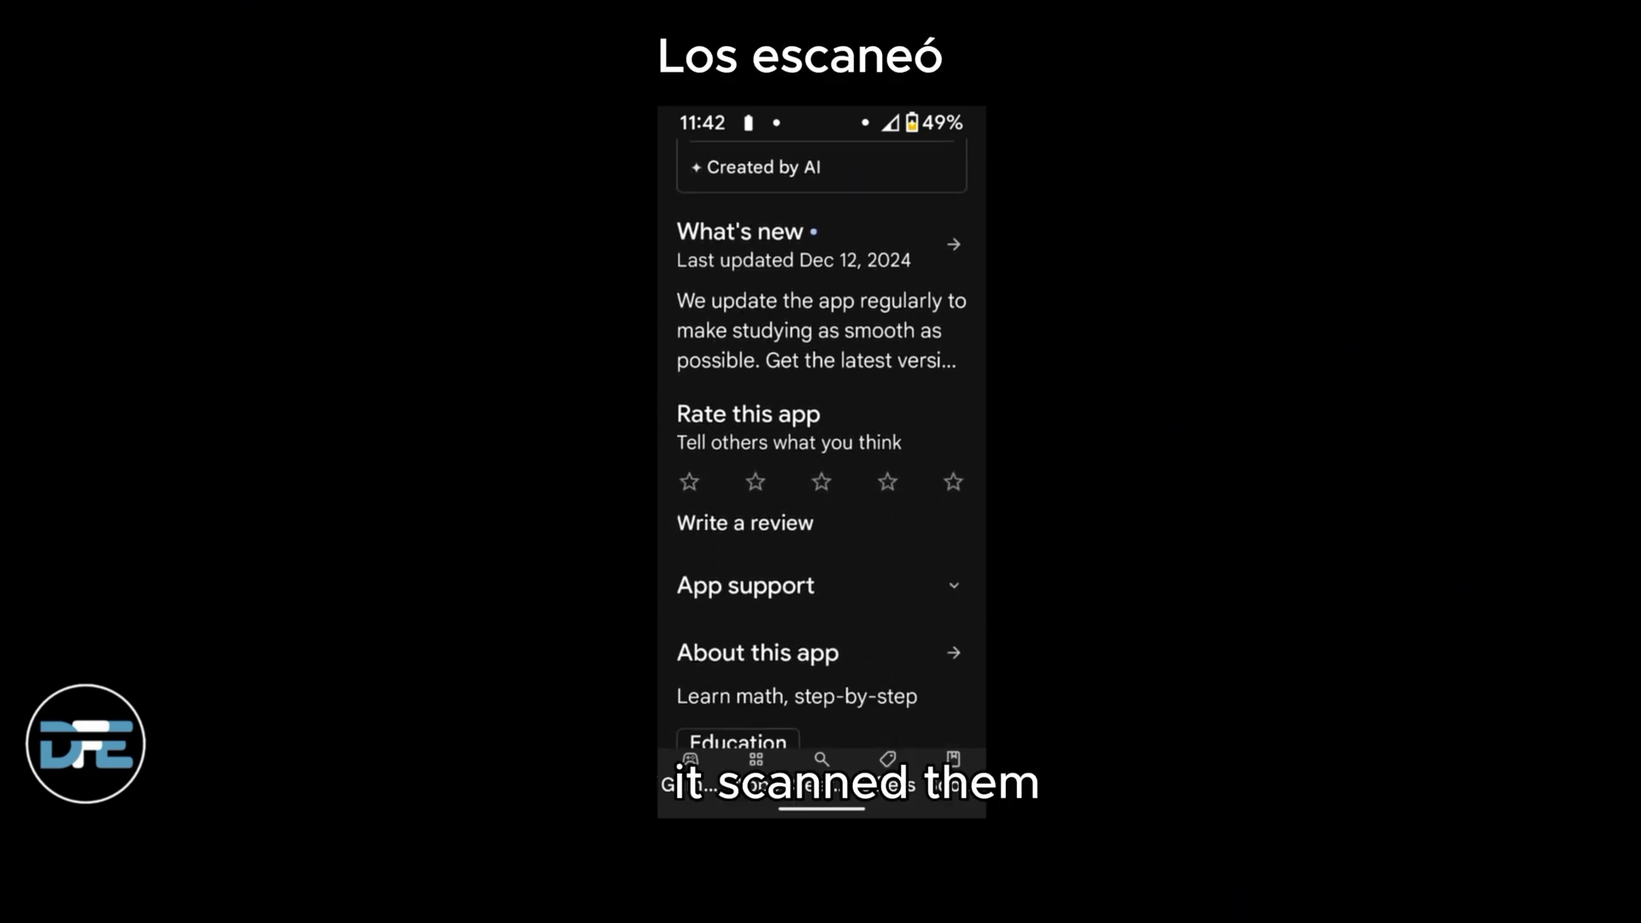
scroll(821, 478, "up", 7)
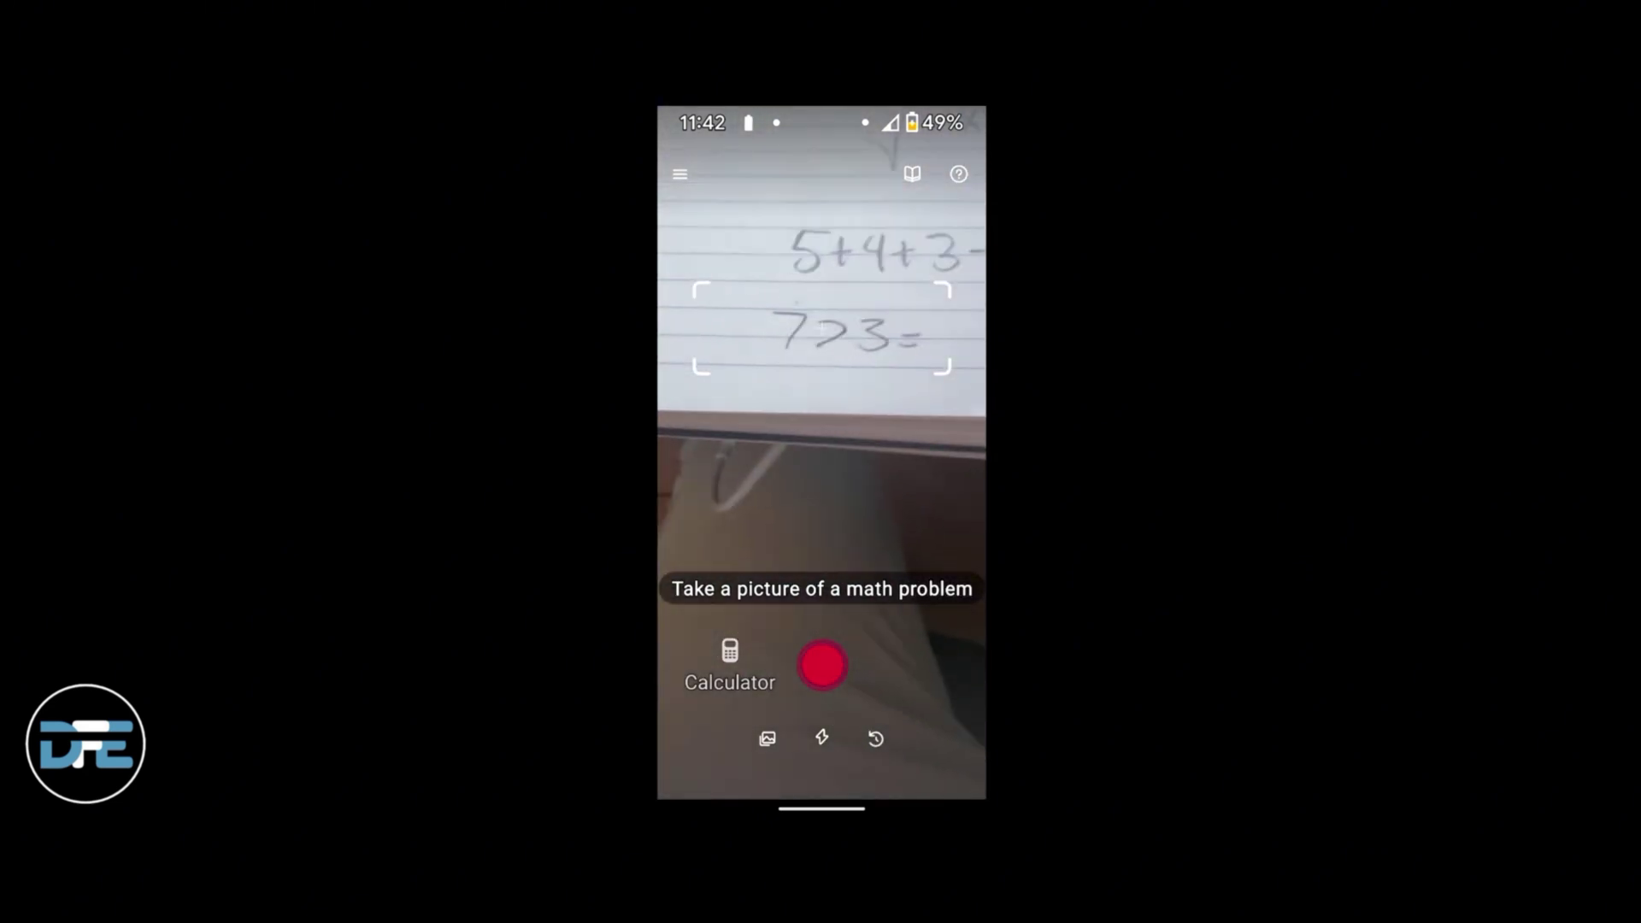
Photograph the handwritten inequality 7>3 in Photomath and check its solving steps overview
left_click(822, 664)
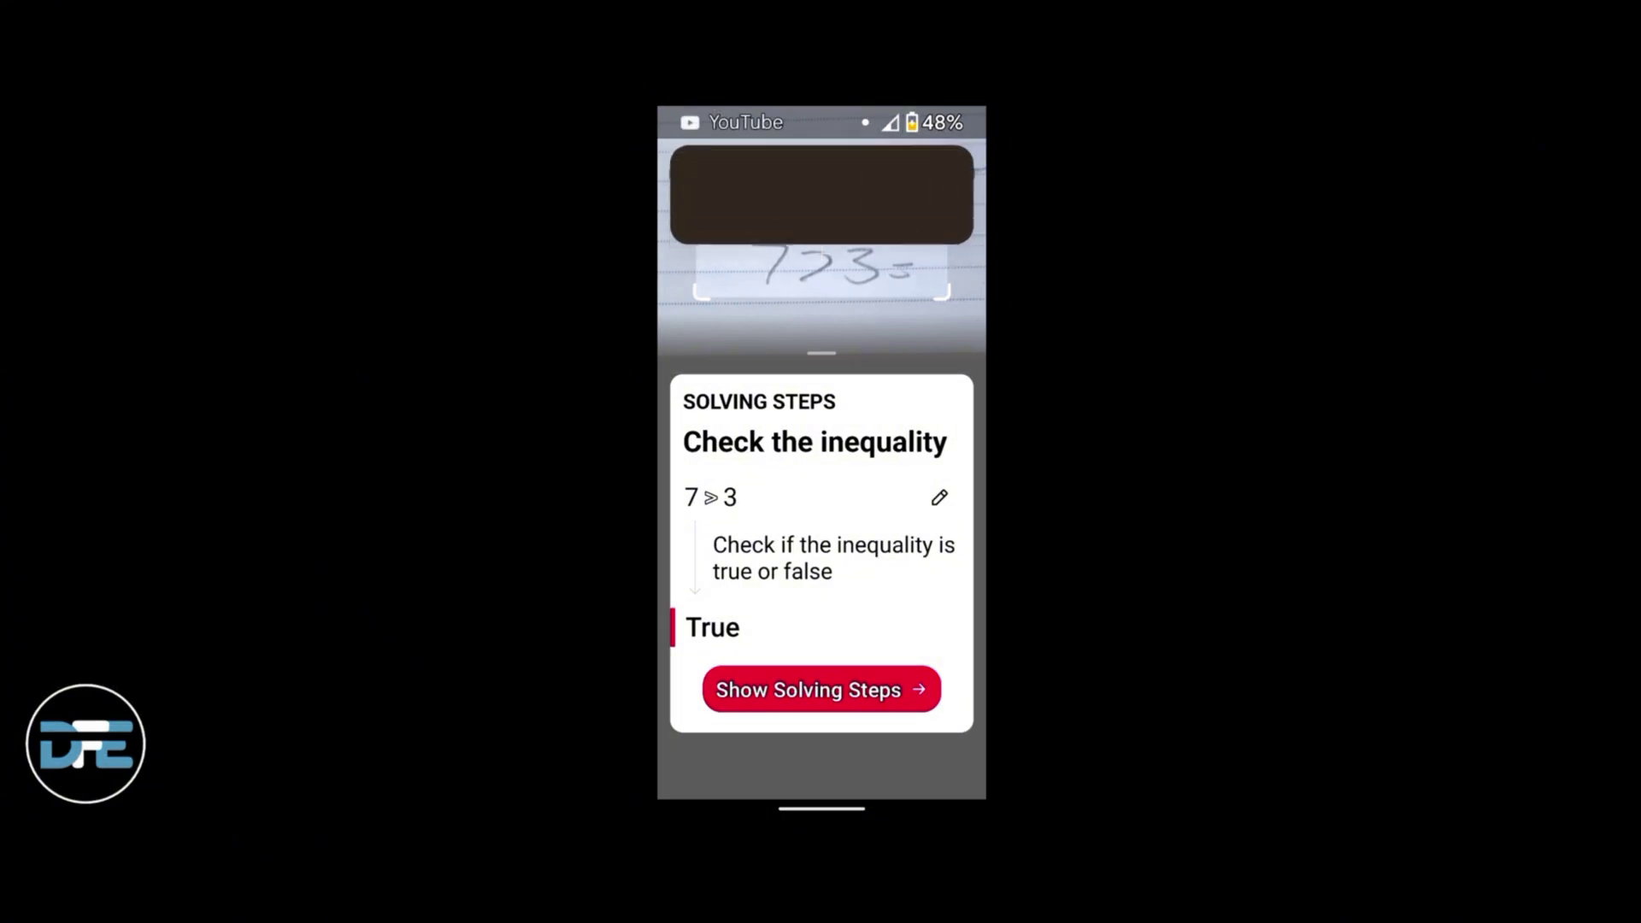
left_click(818, 690)
left_click_drag(769, 205, 957, 206)
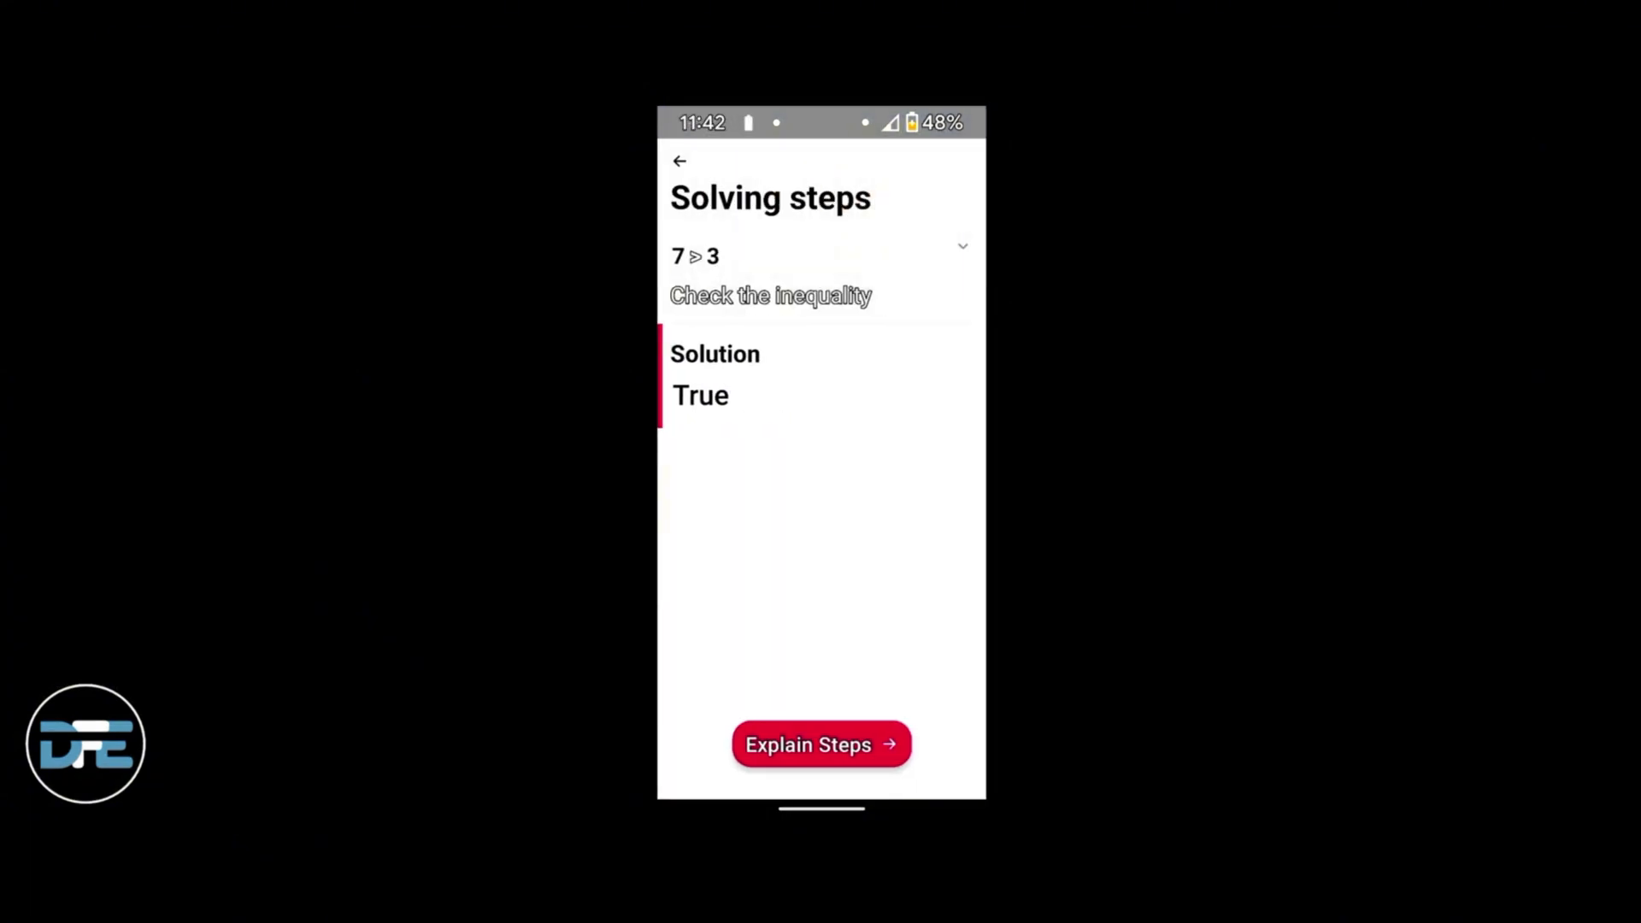
left_click(680, 161)
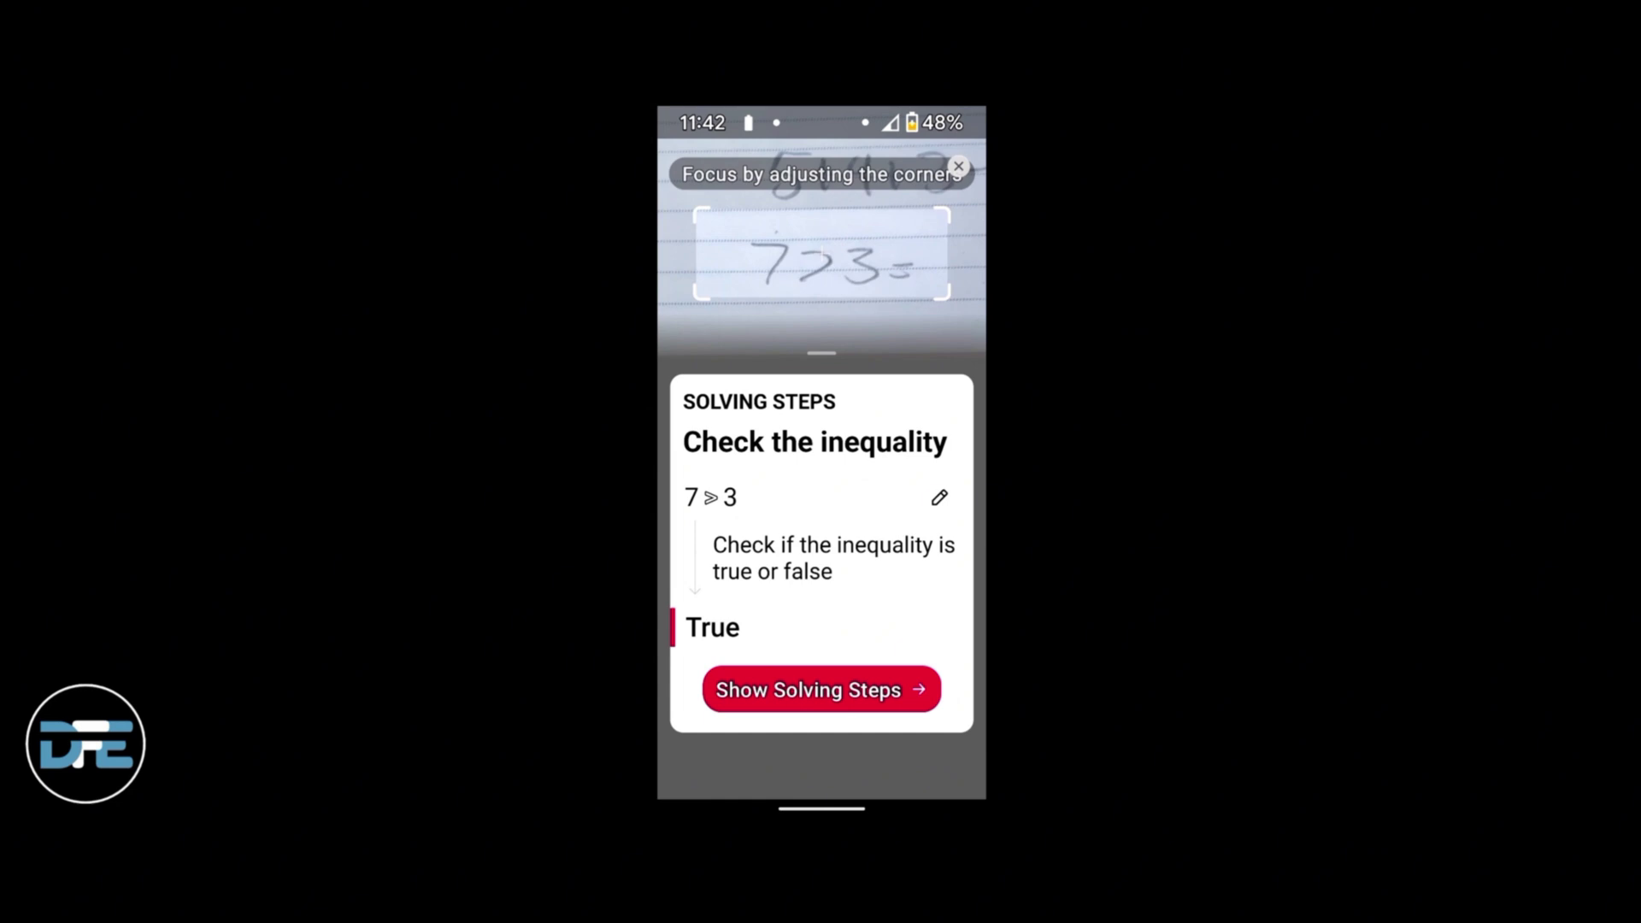
Go through the explained solving steps for 7 > 3, rate the explanation as helpful, and return to the scan result
left_click(821, 690)
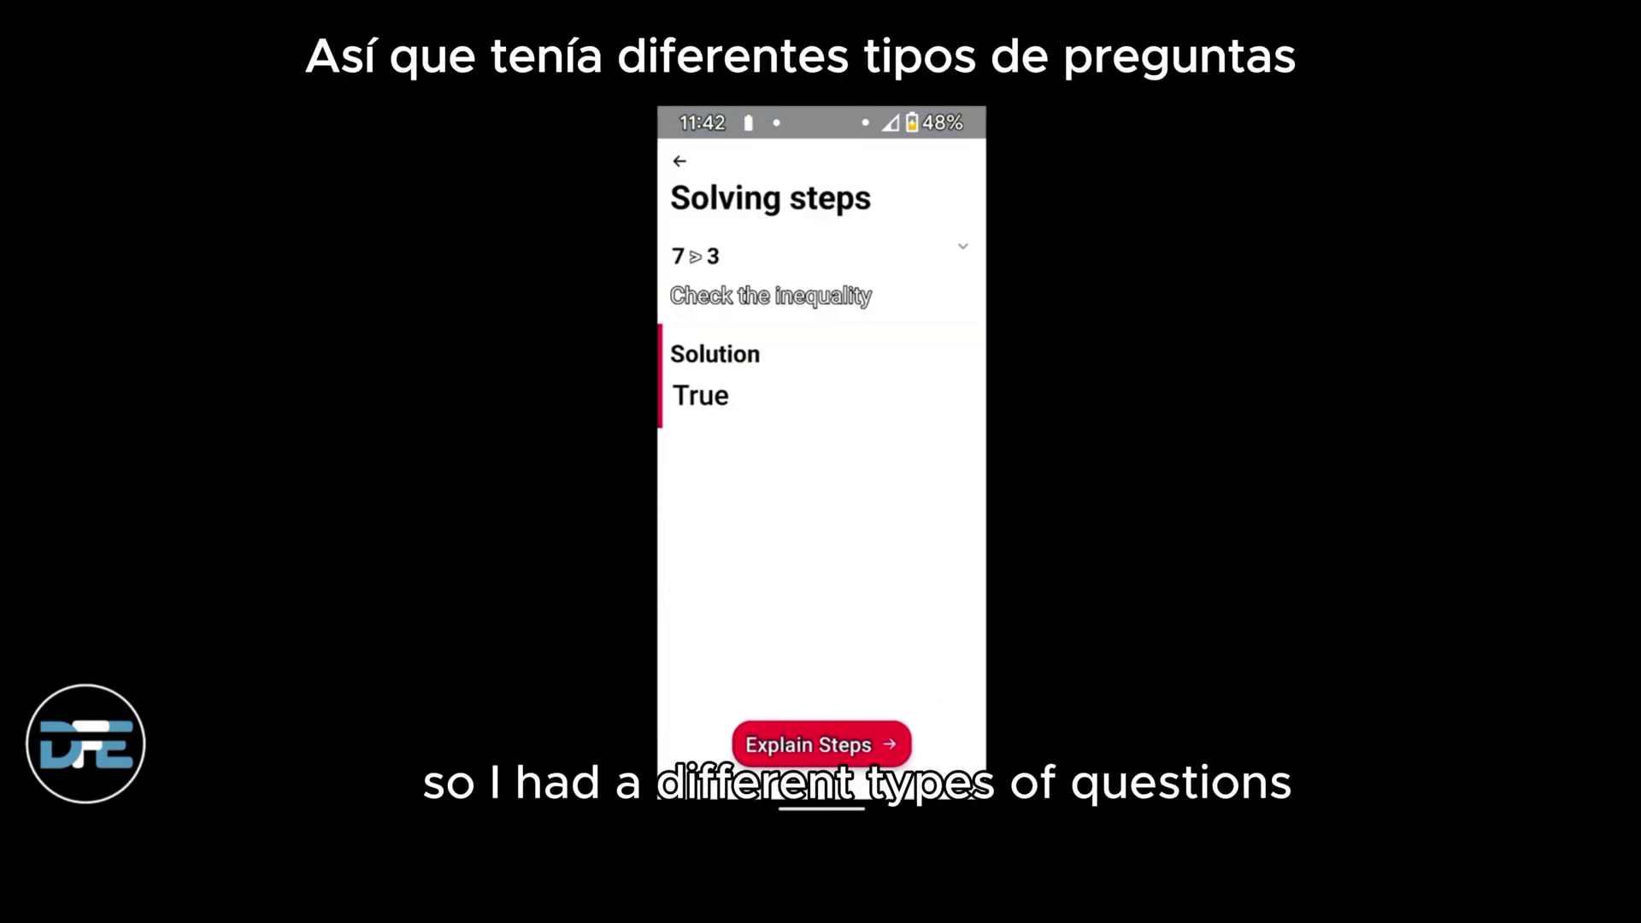
left_click(821, 745)
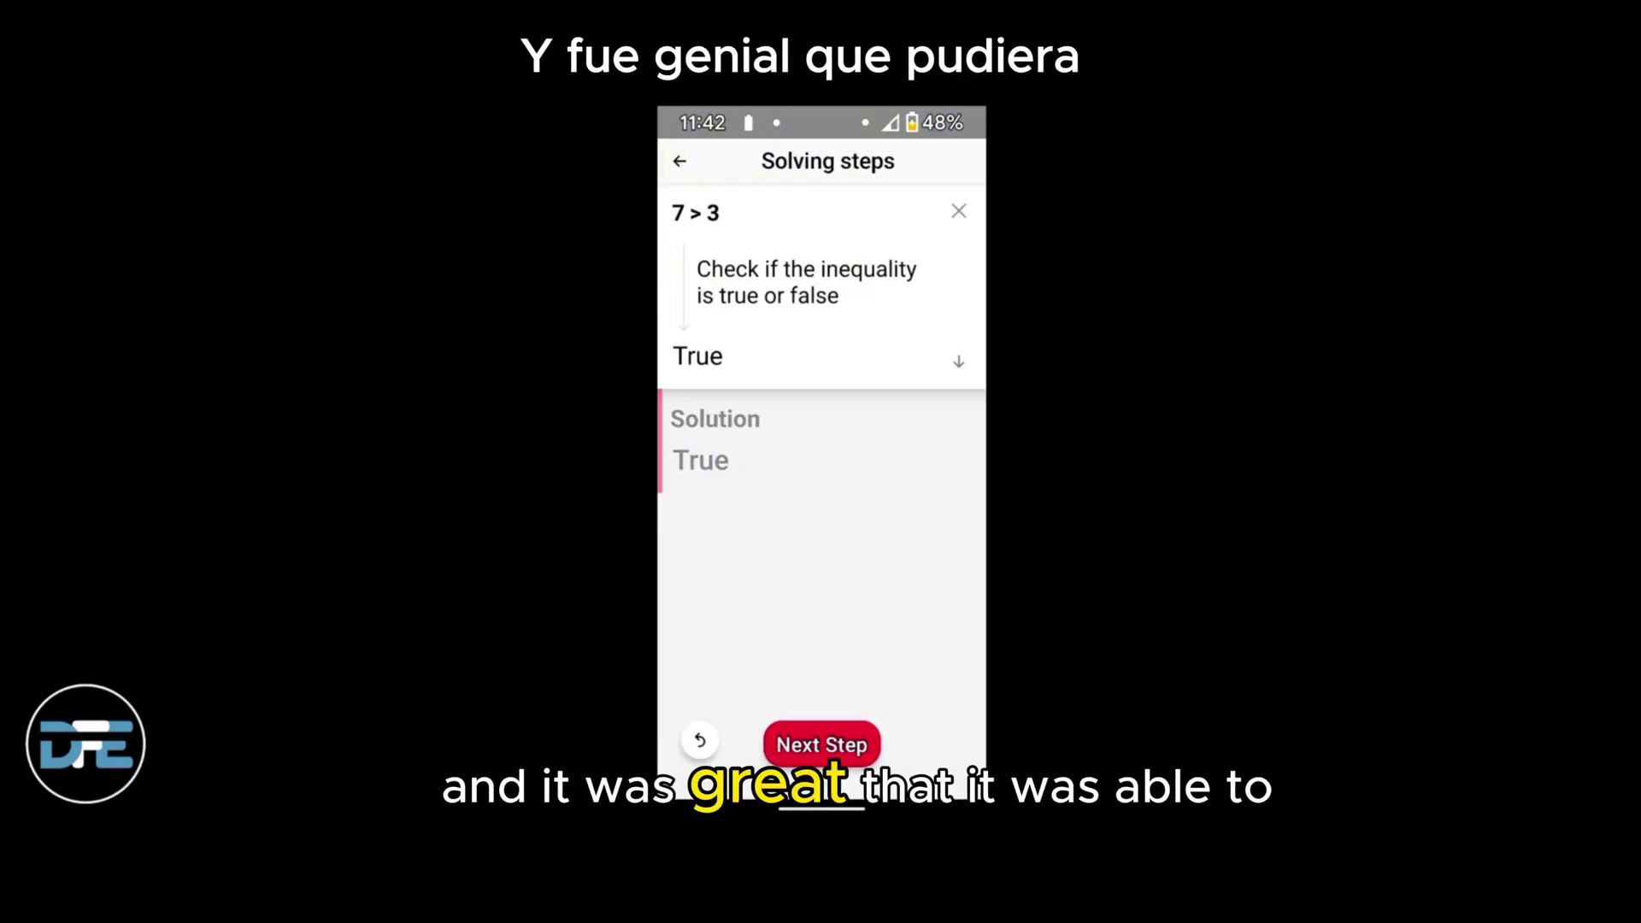
left_click(821, 745)
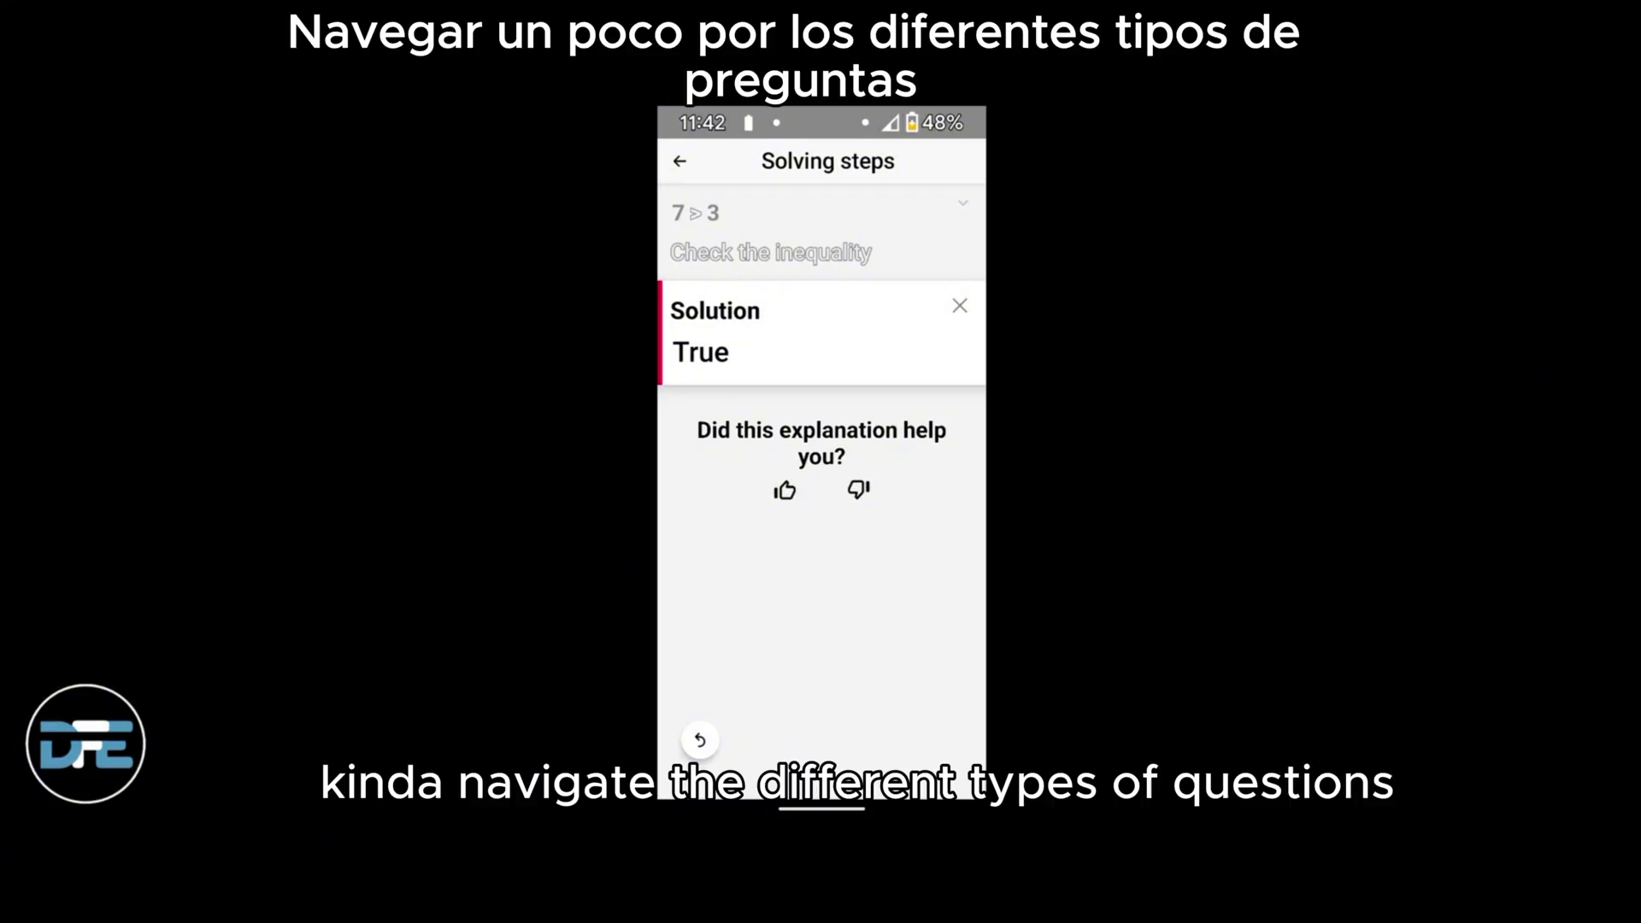
left_click(786, 472)
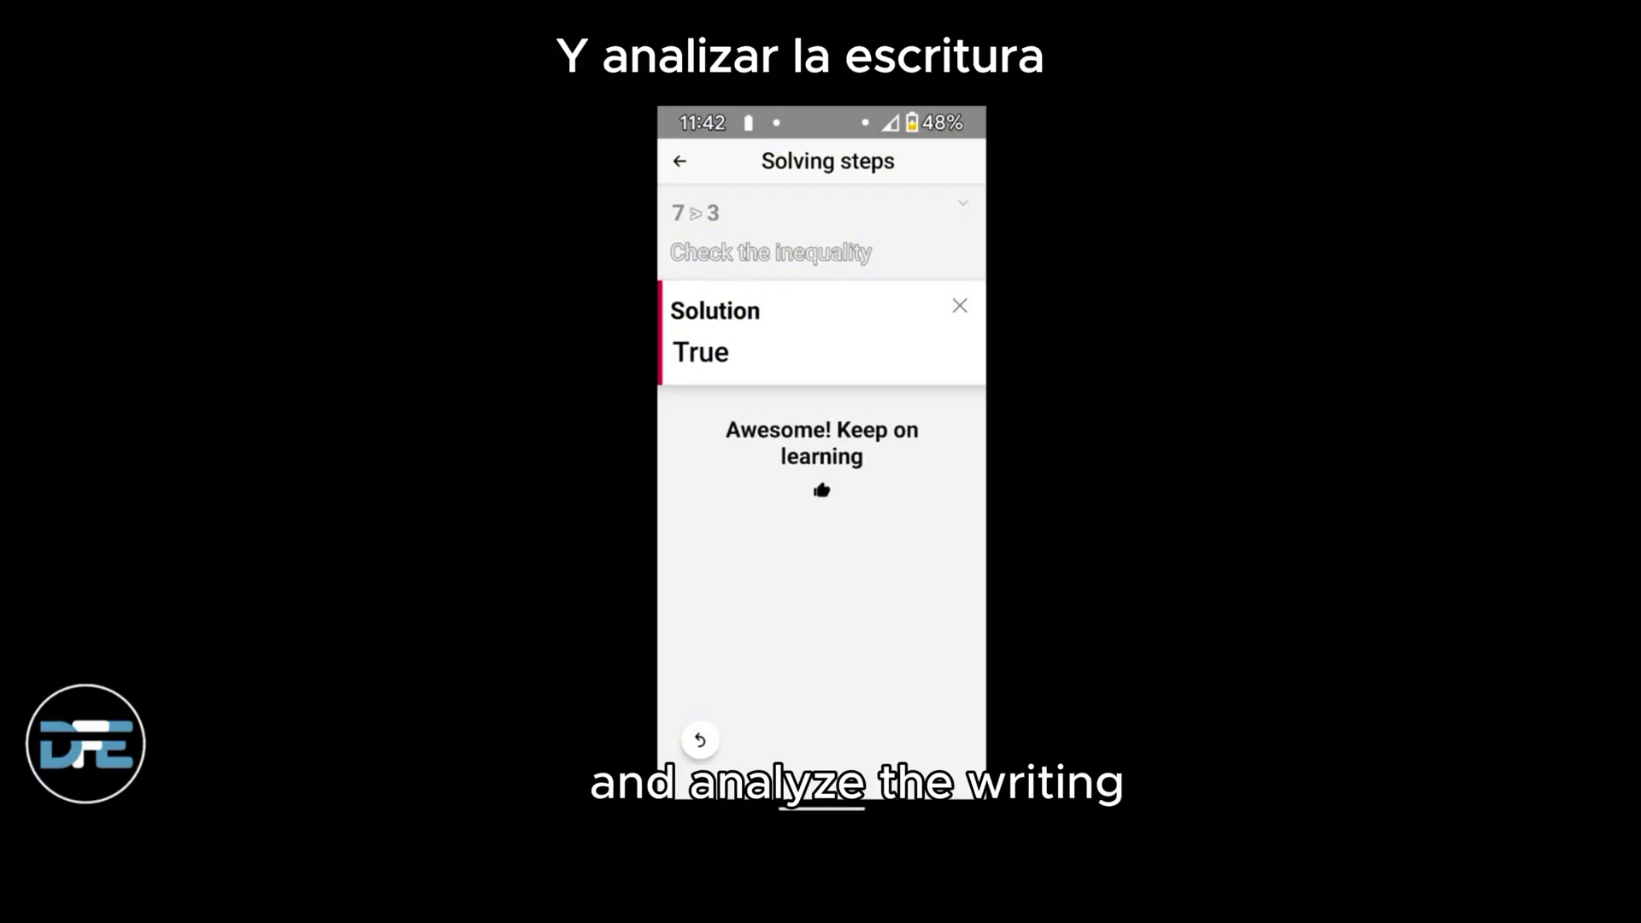
left_click(699, 740)
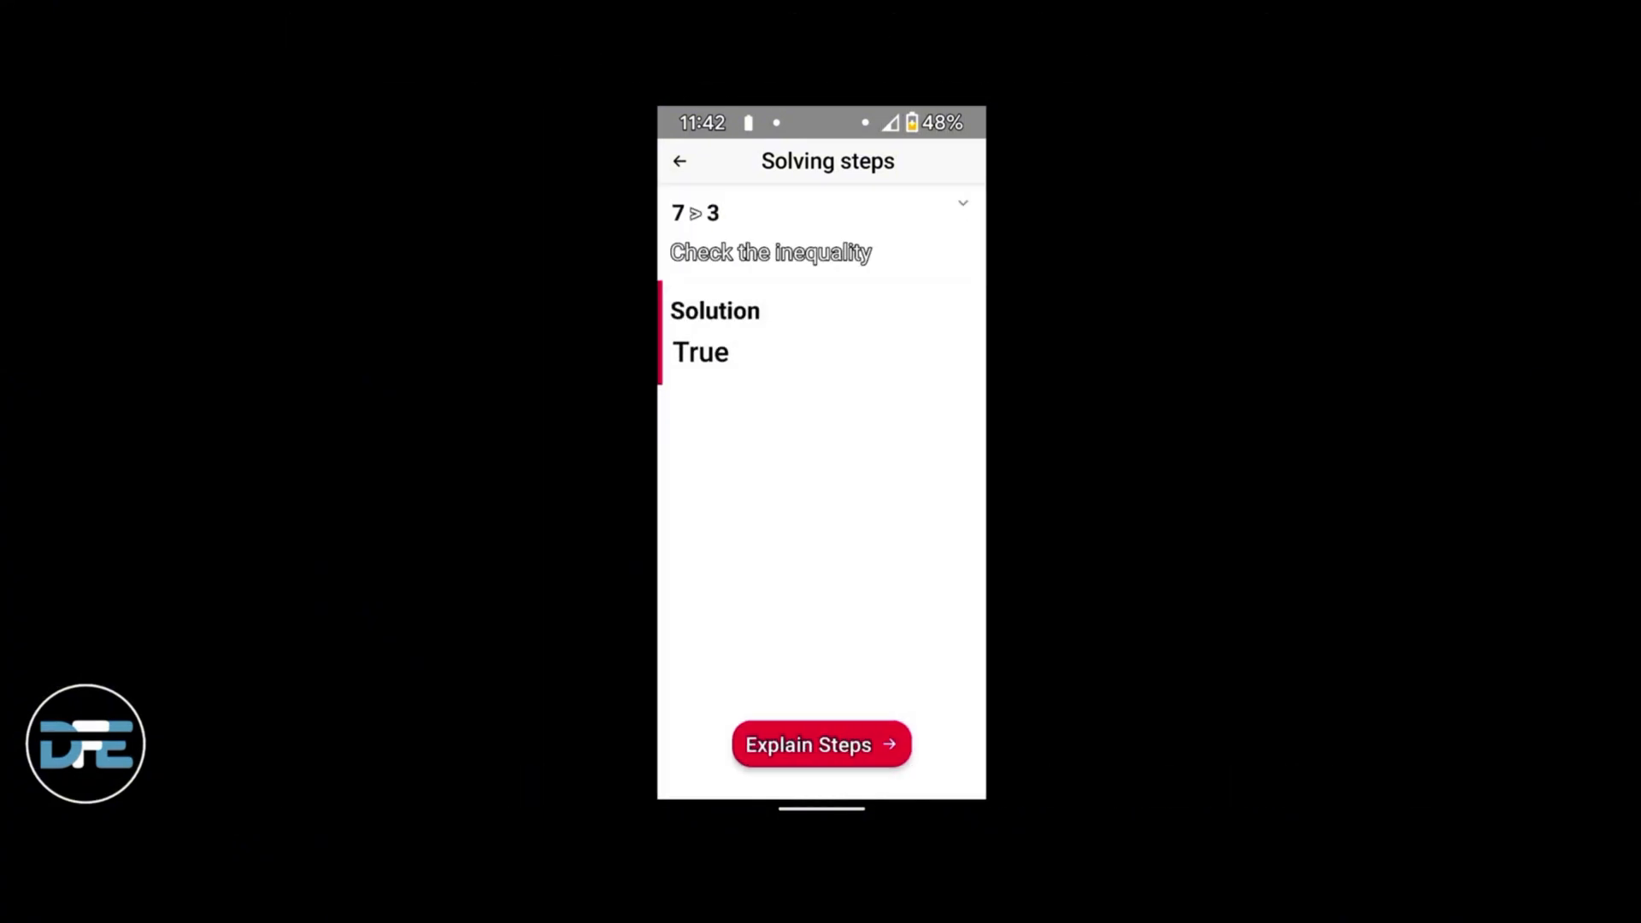
left_click(820, 745)
left_click(680, 160)
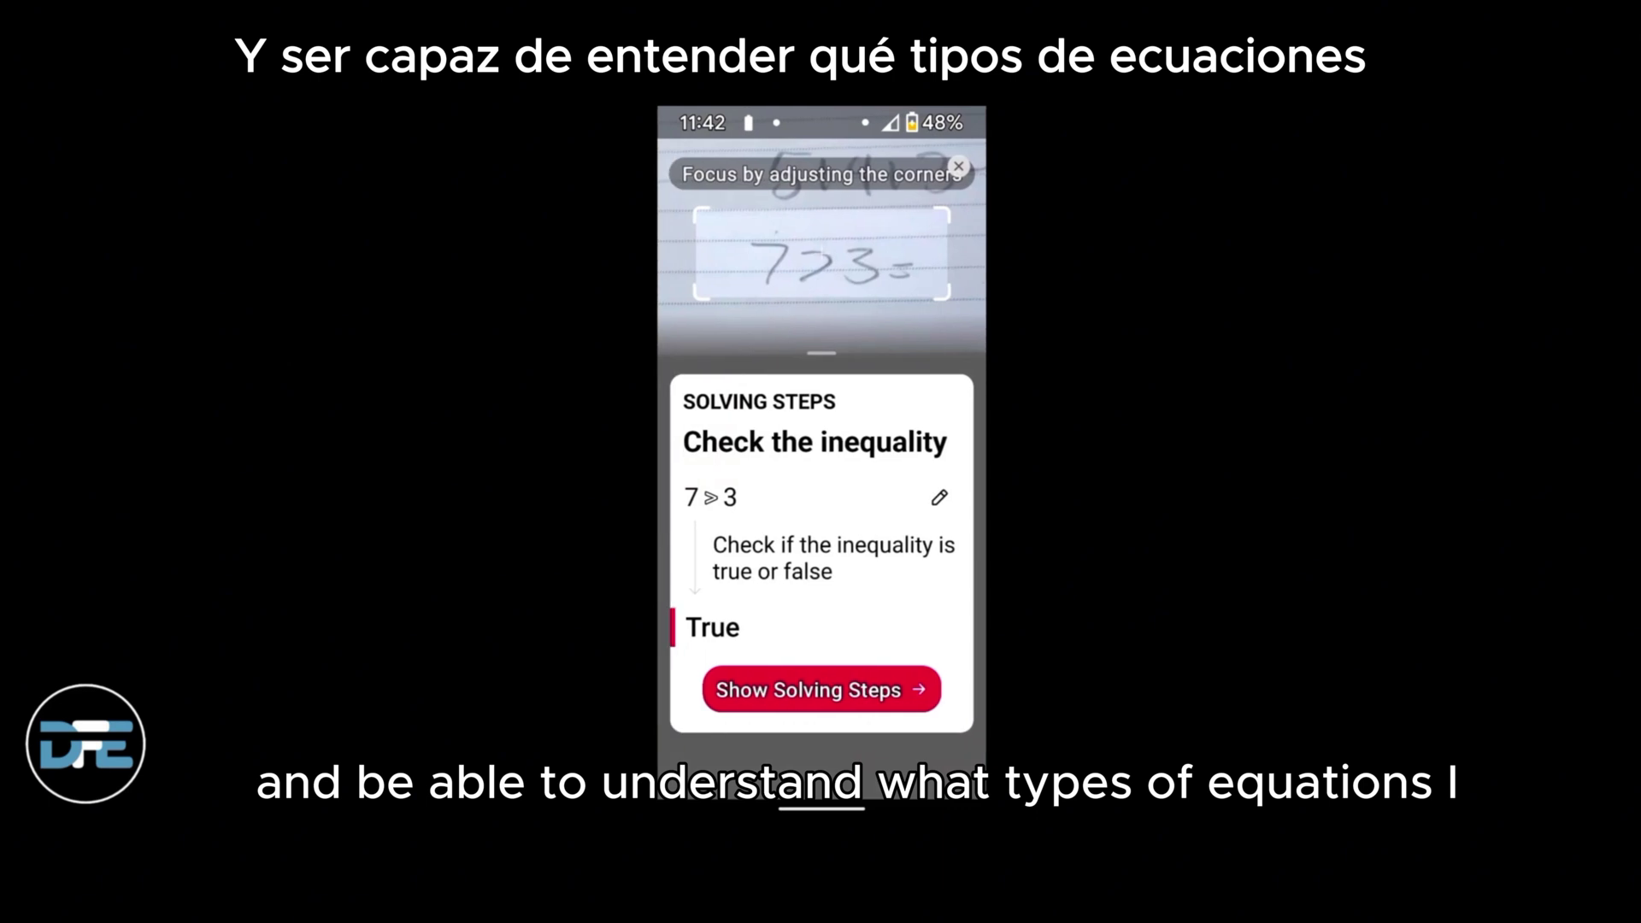
Dismiss the 7 > 3 scan result and reopen Photomath from its Google Play page
left_click_drag(661, 462, 906, 462)
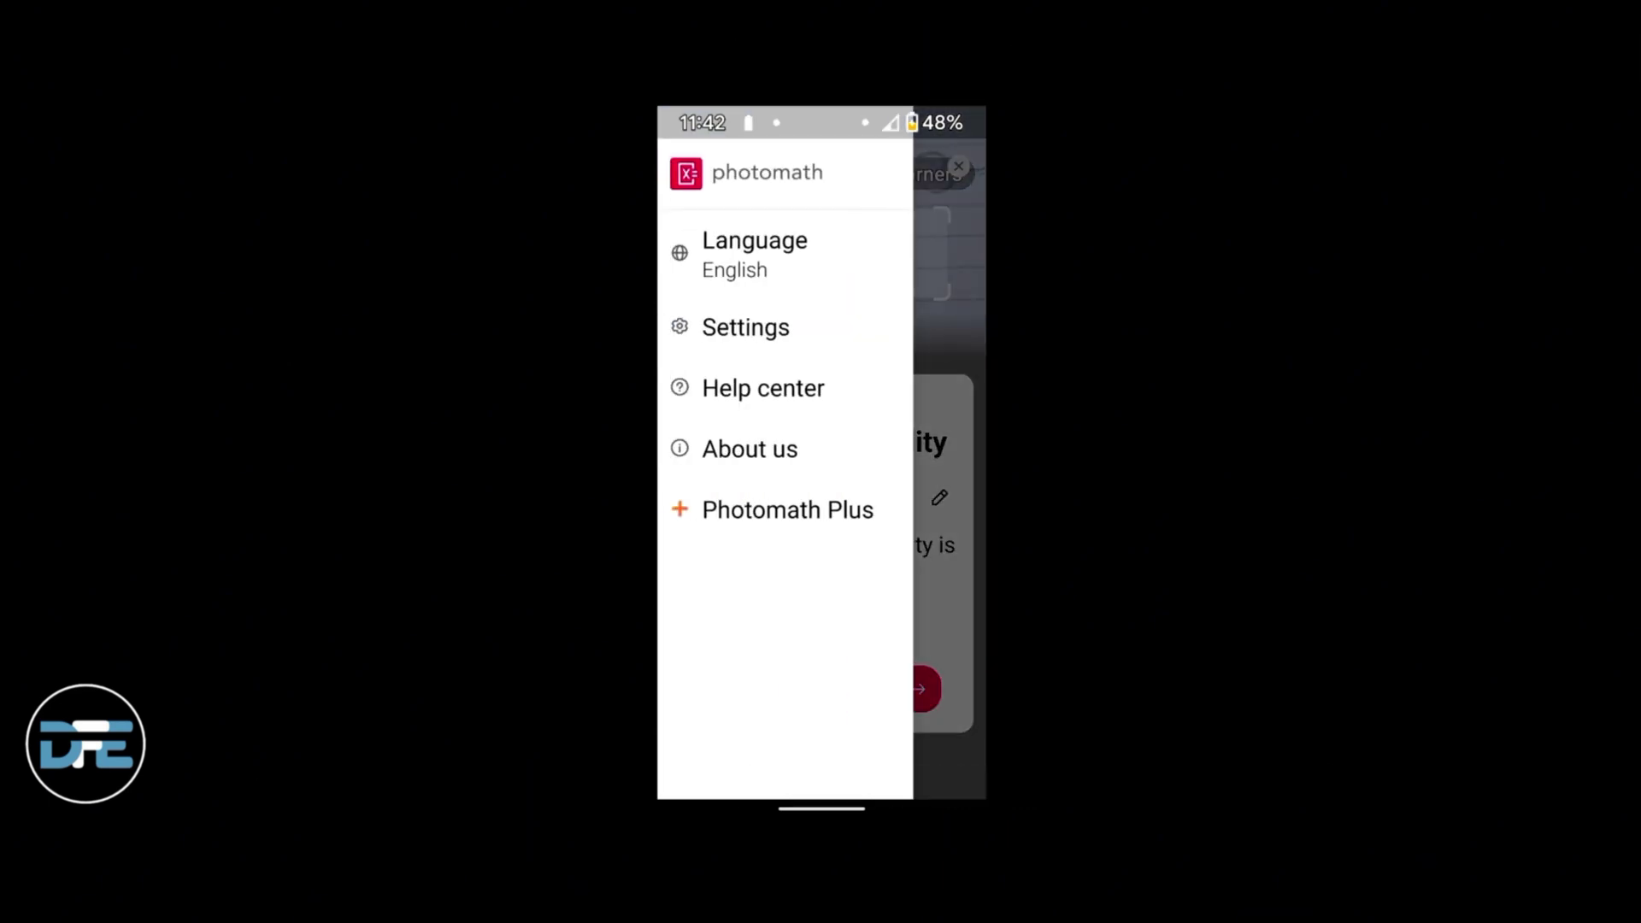
left_click_drag(983, 502, 931, 502)
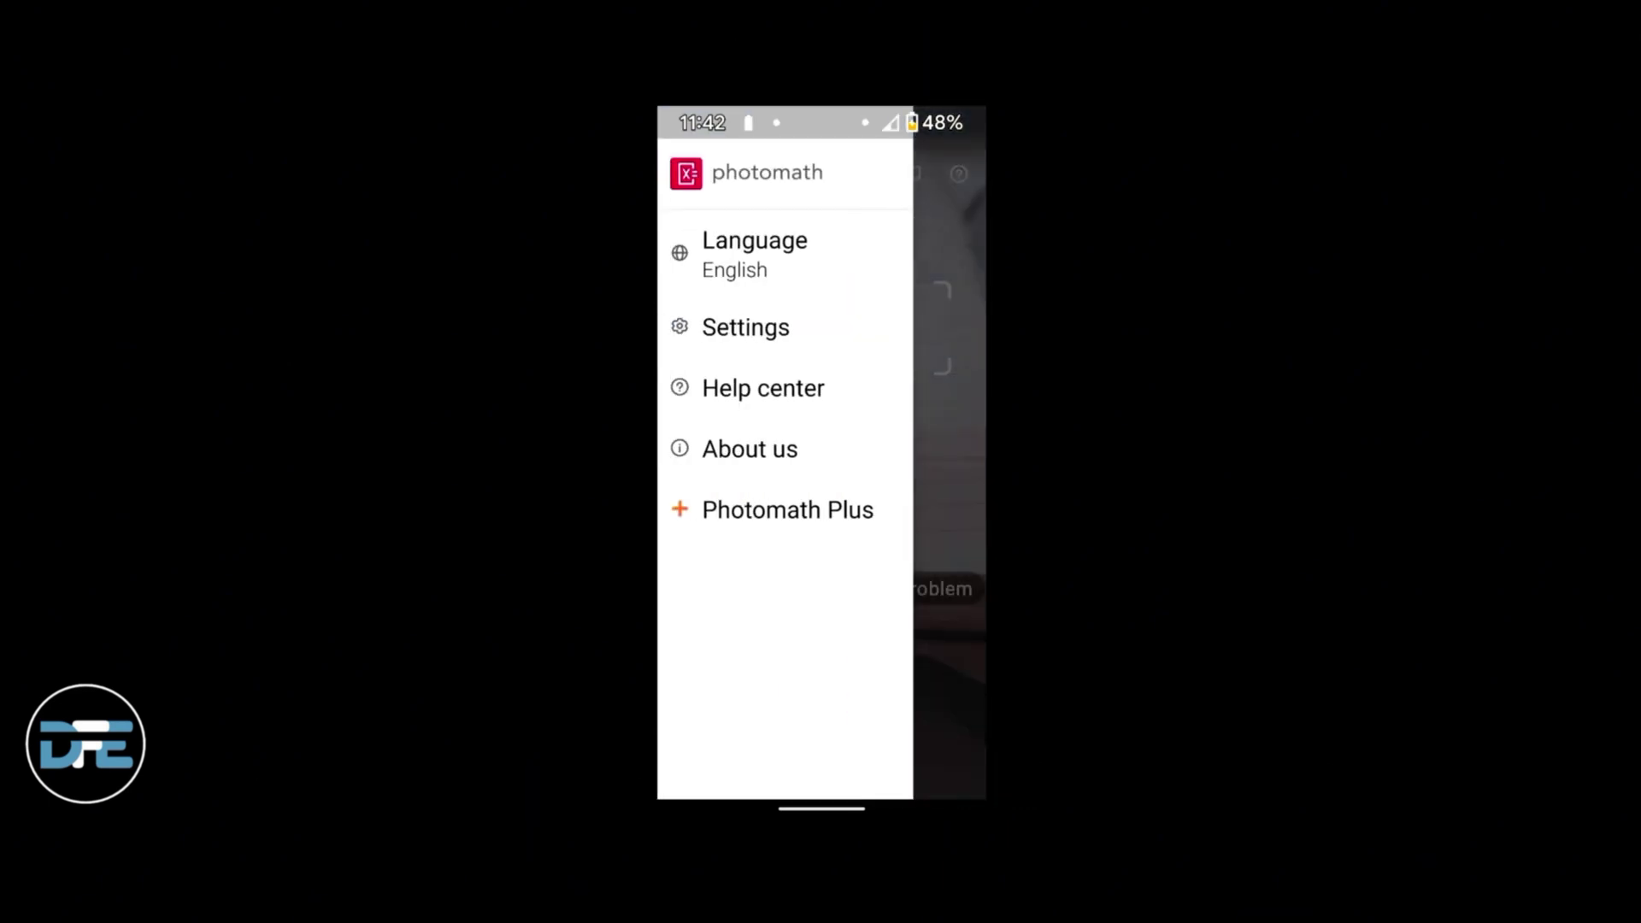
left_click(949, 479)
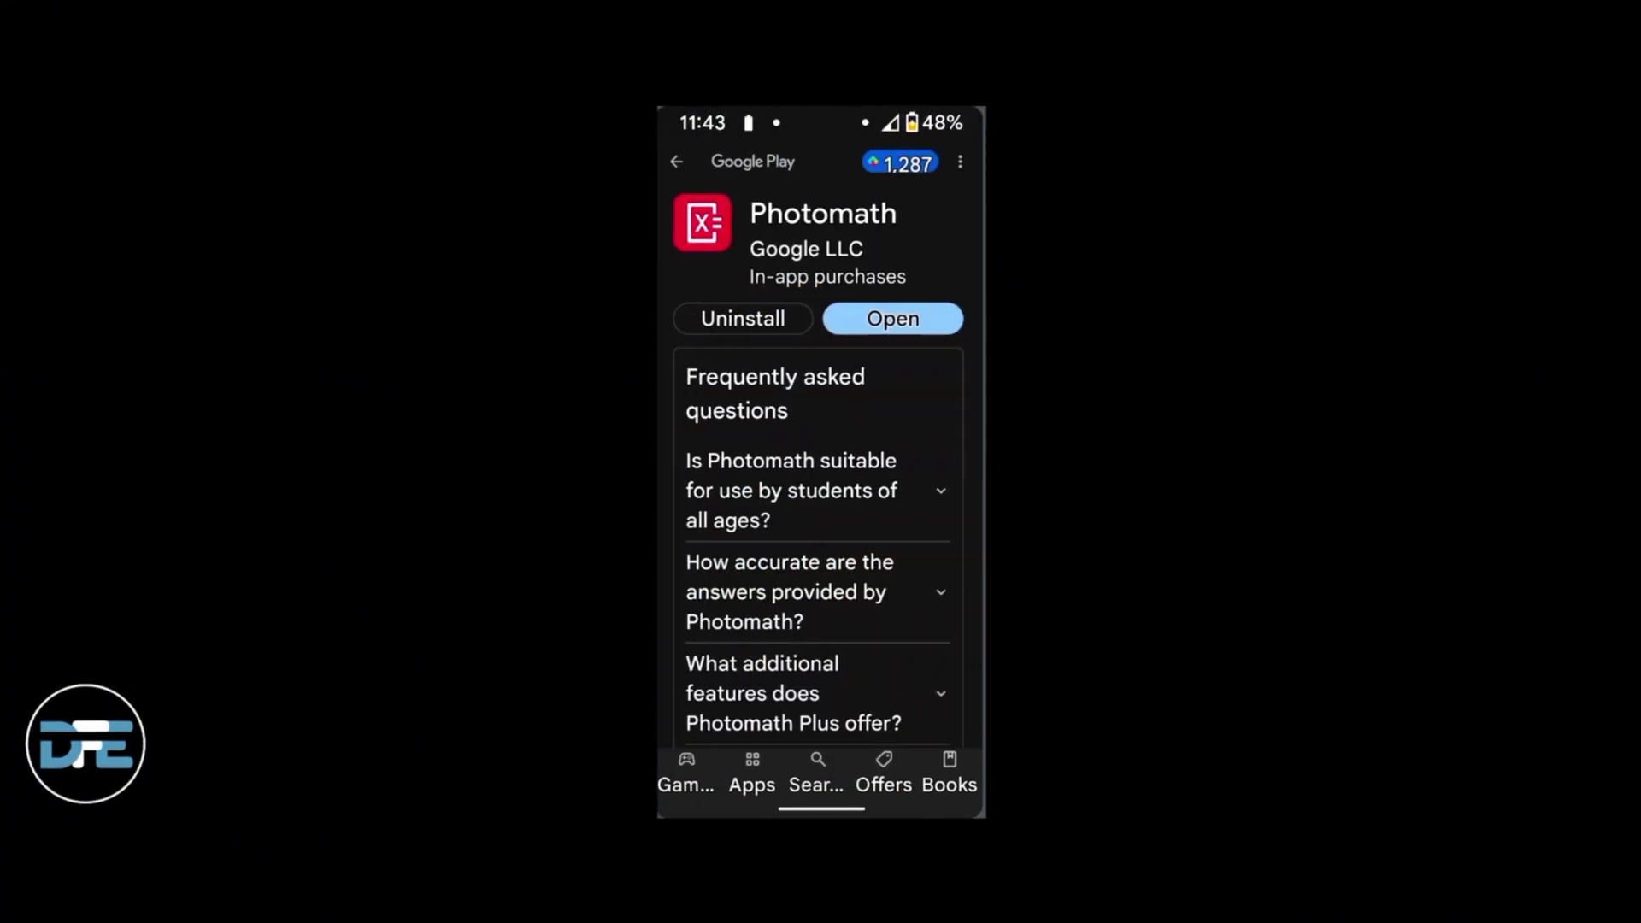
left_click(886, 319)
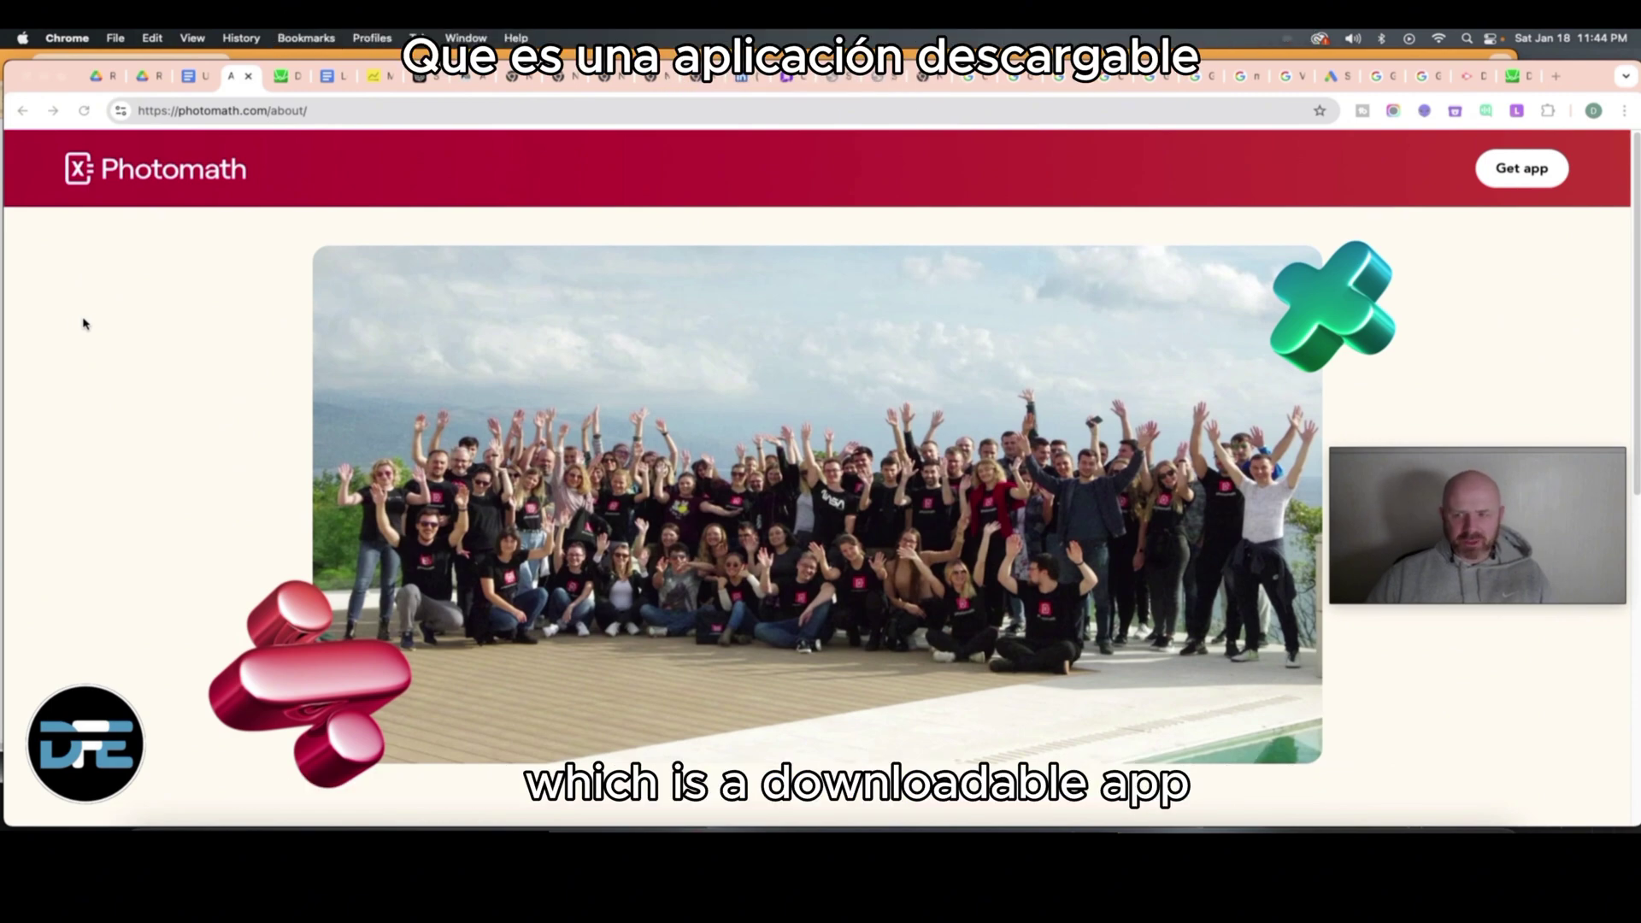
Read the Our history section on the About page of the Photomath website in Chrome
scroll(136, 410, "down", 4)
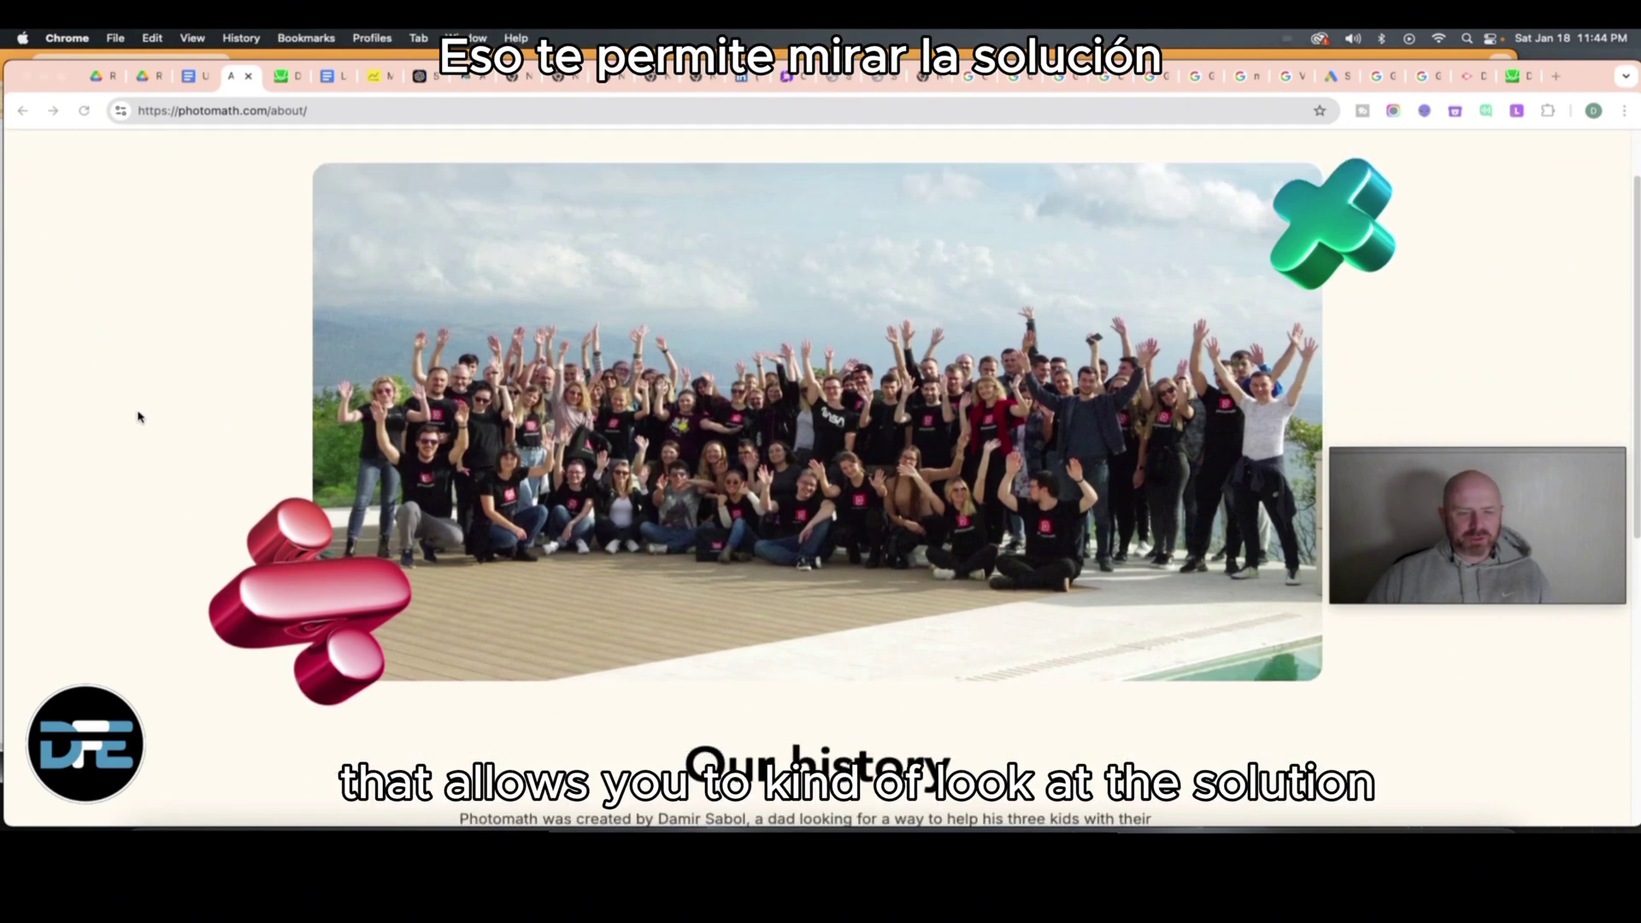
scroll(141, 418, "down", 8)
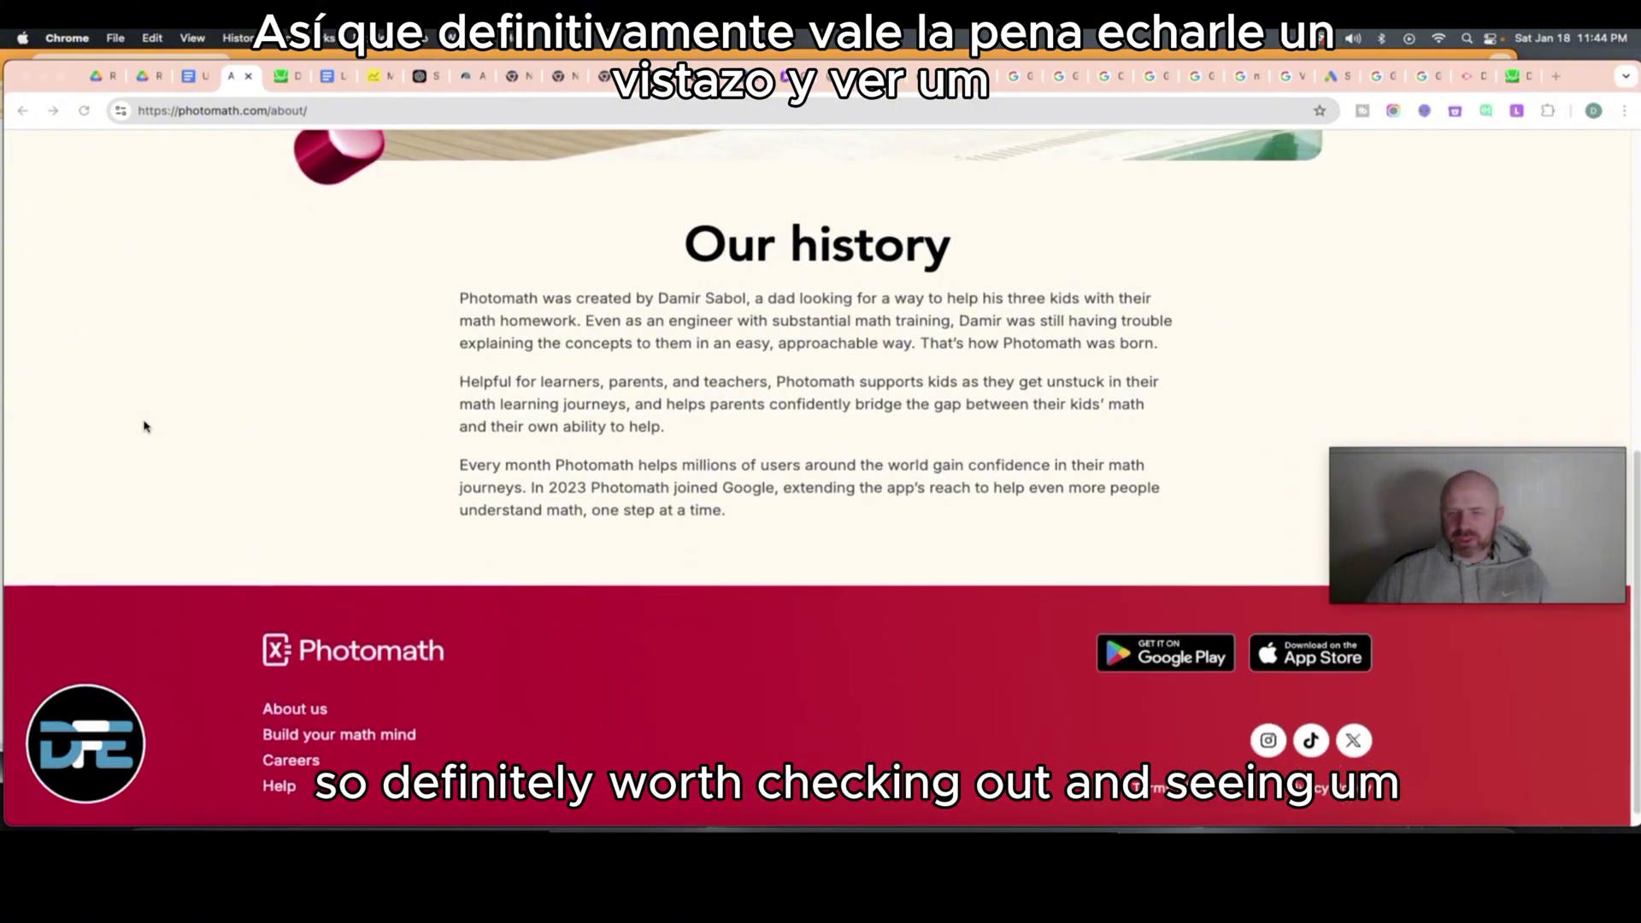
scroll(143, 426, "up", 10)
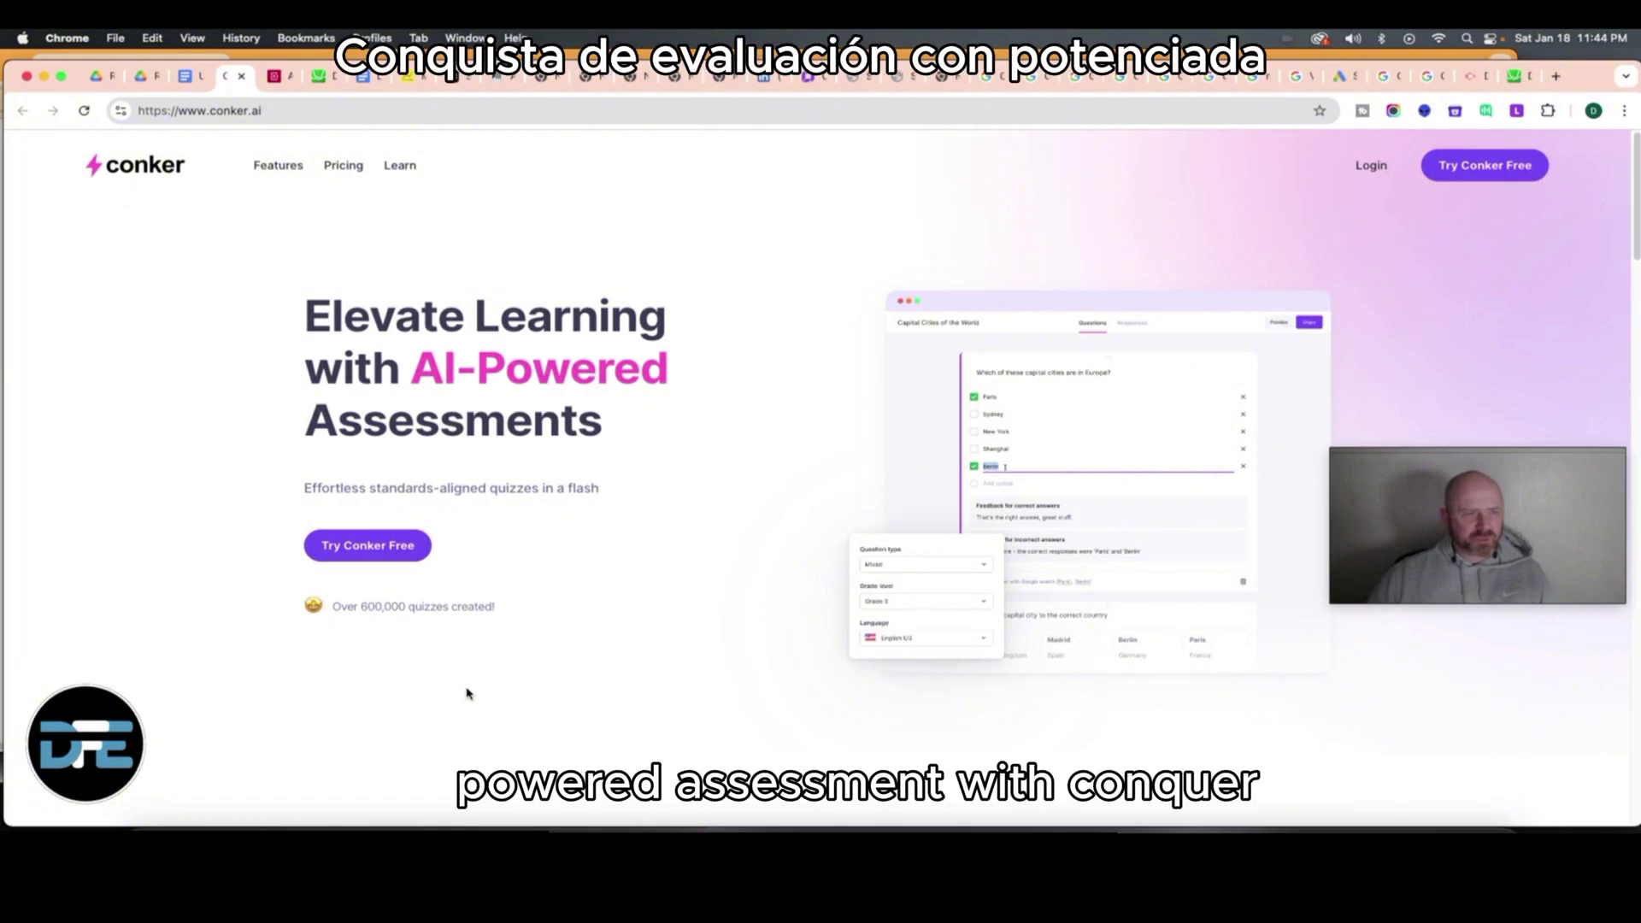
Open the pricing plans on the Conker website and get started with the Free plan
left_click(357, 170)
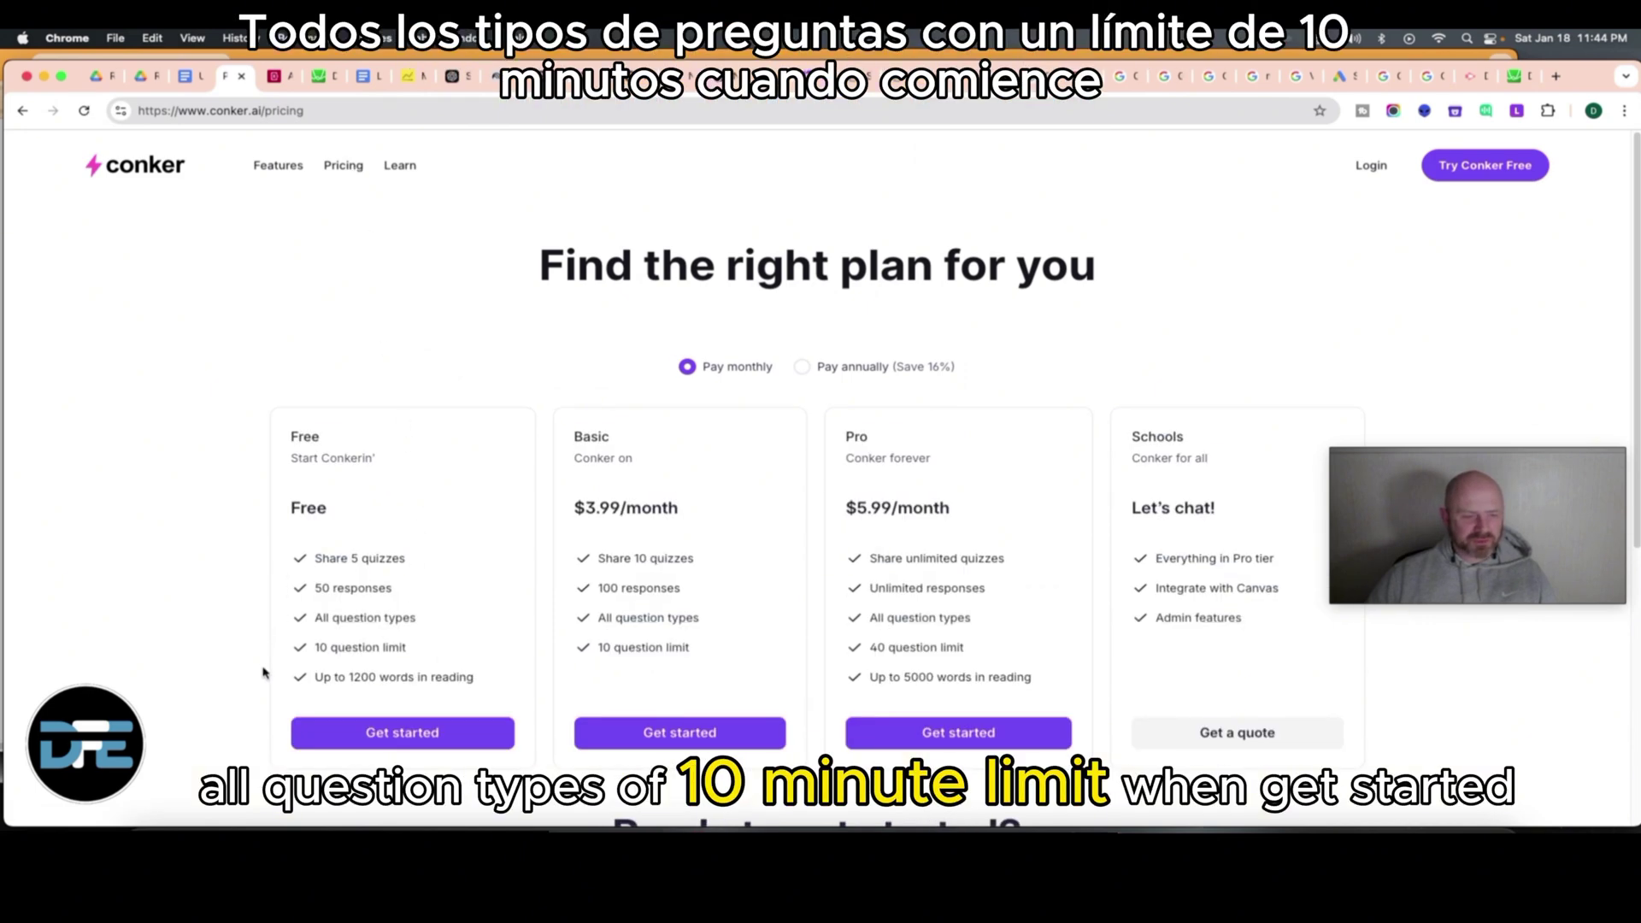
left_click(335, 735)
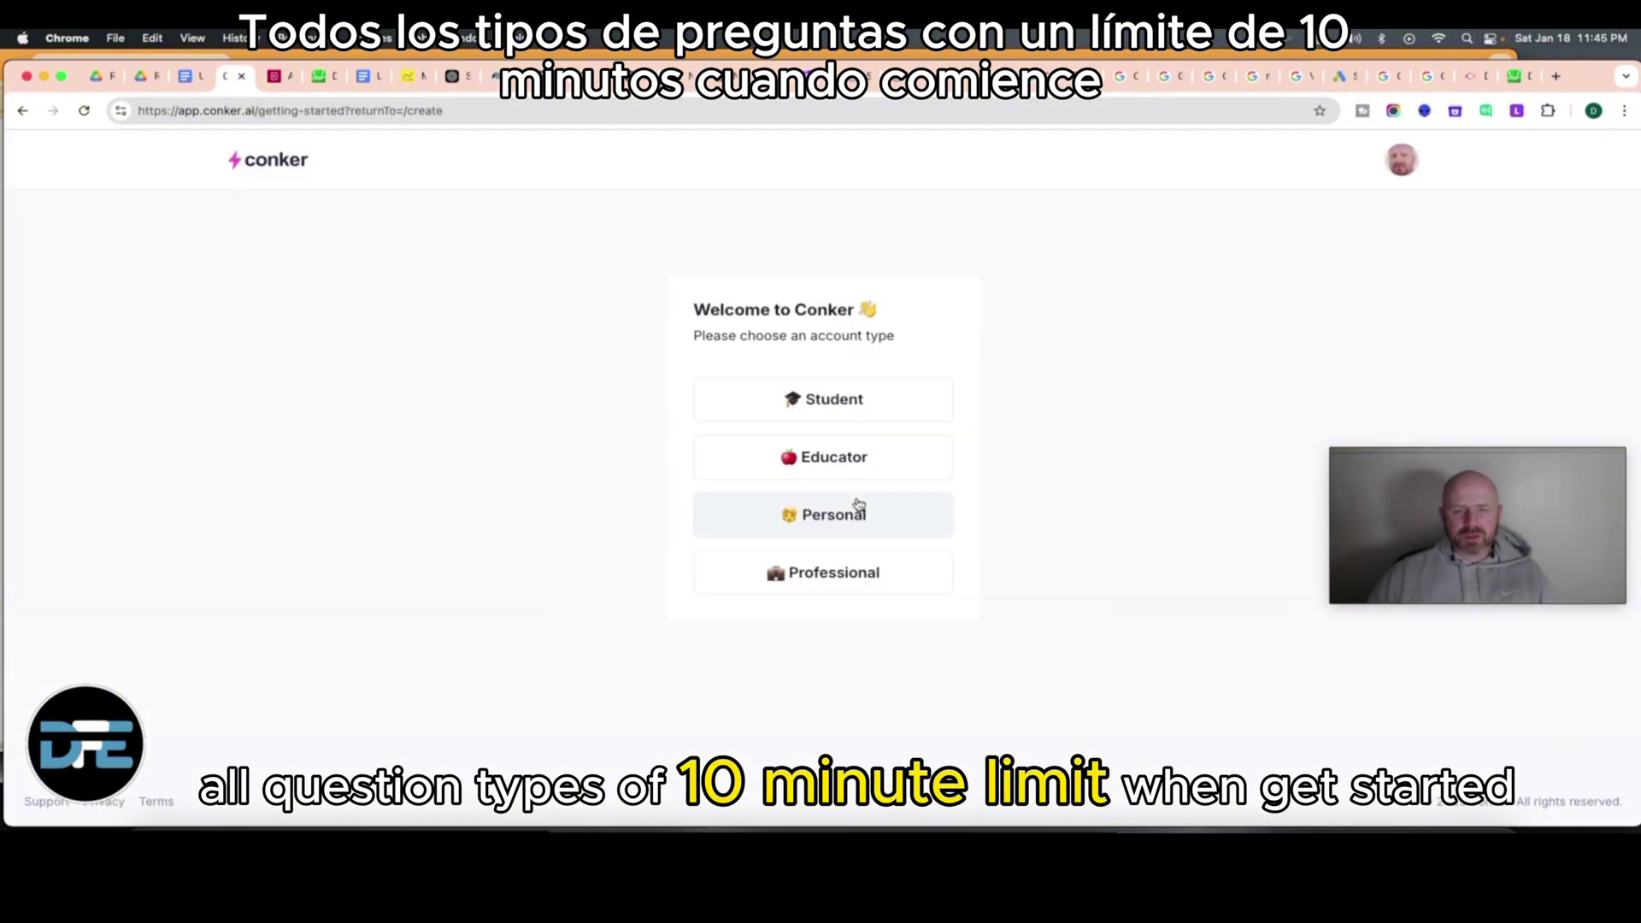
Set up the Conker account as Educator with the role High school teacher
left_click(838, 458)
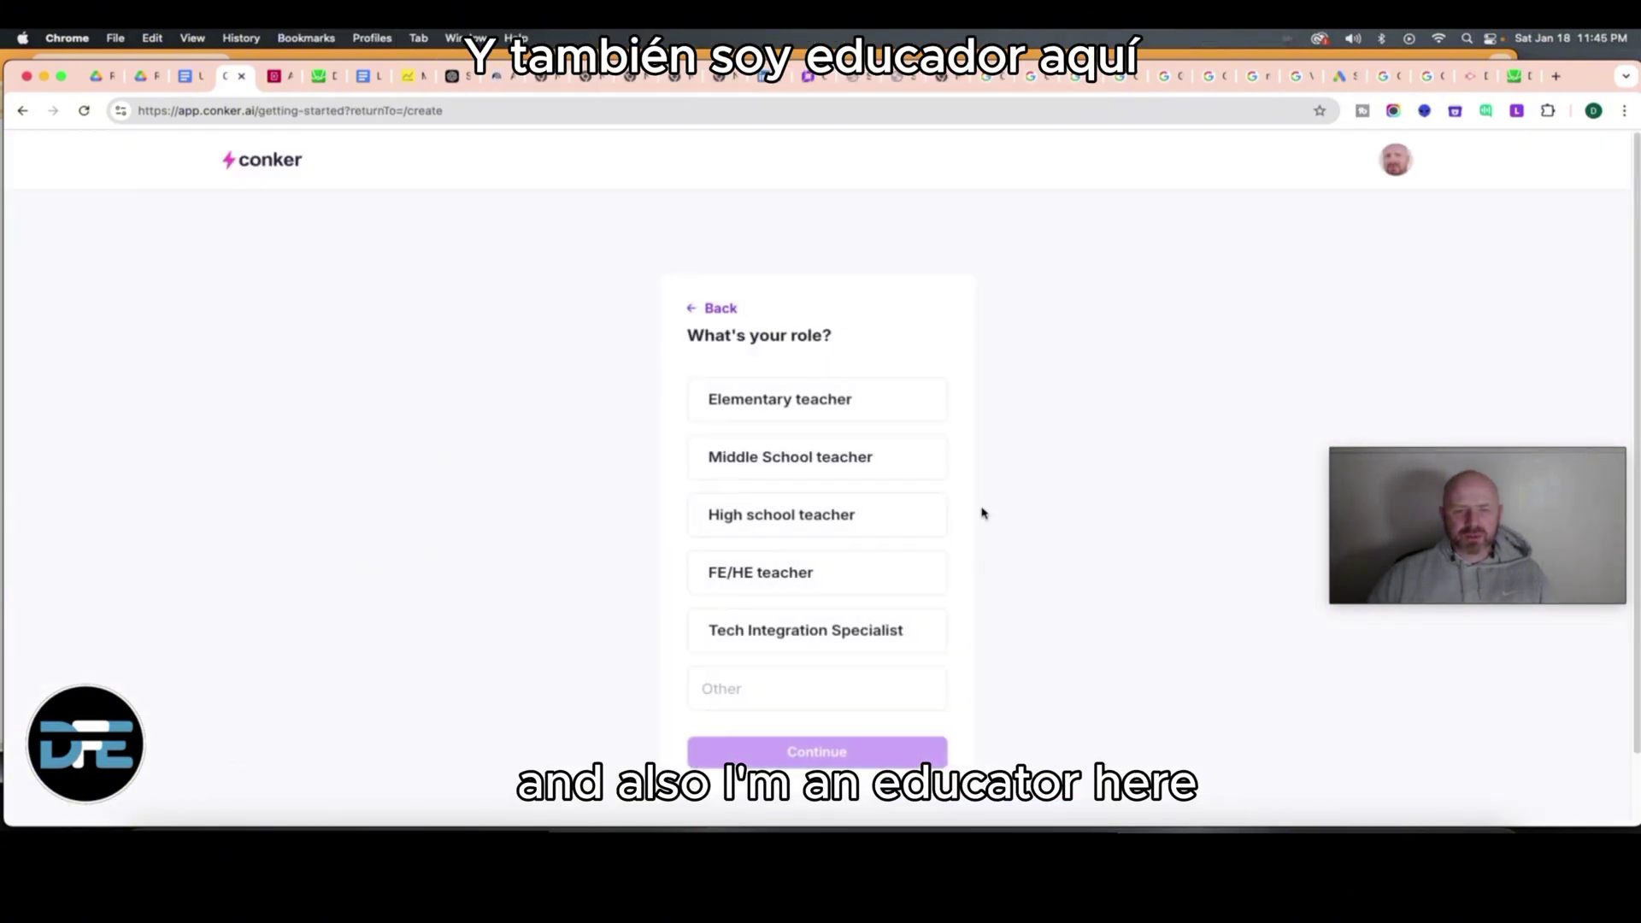
left_click(836, 519)
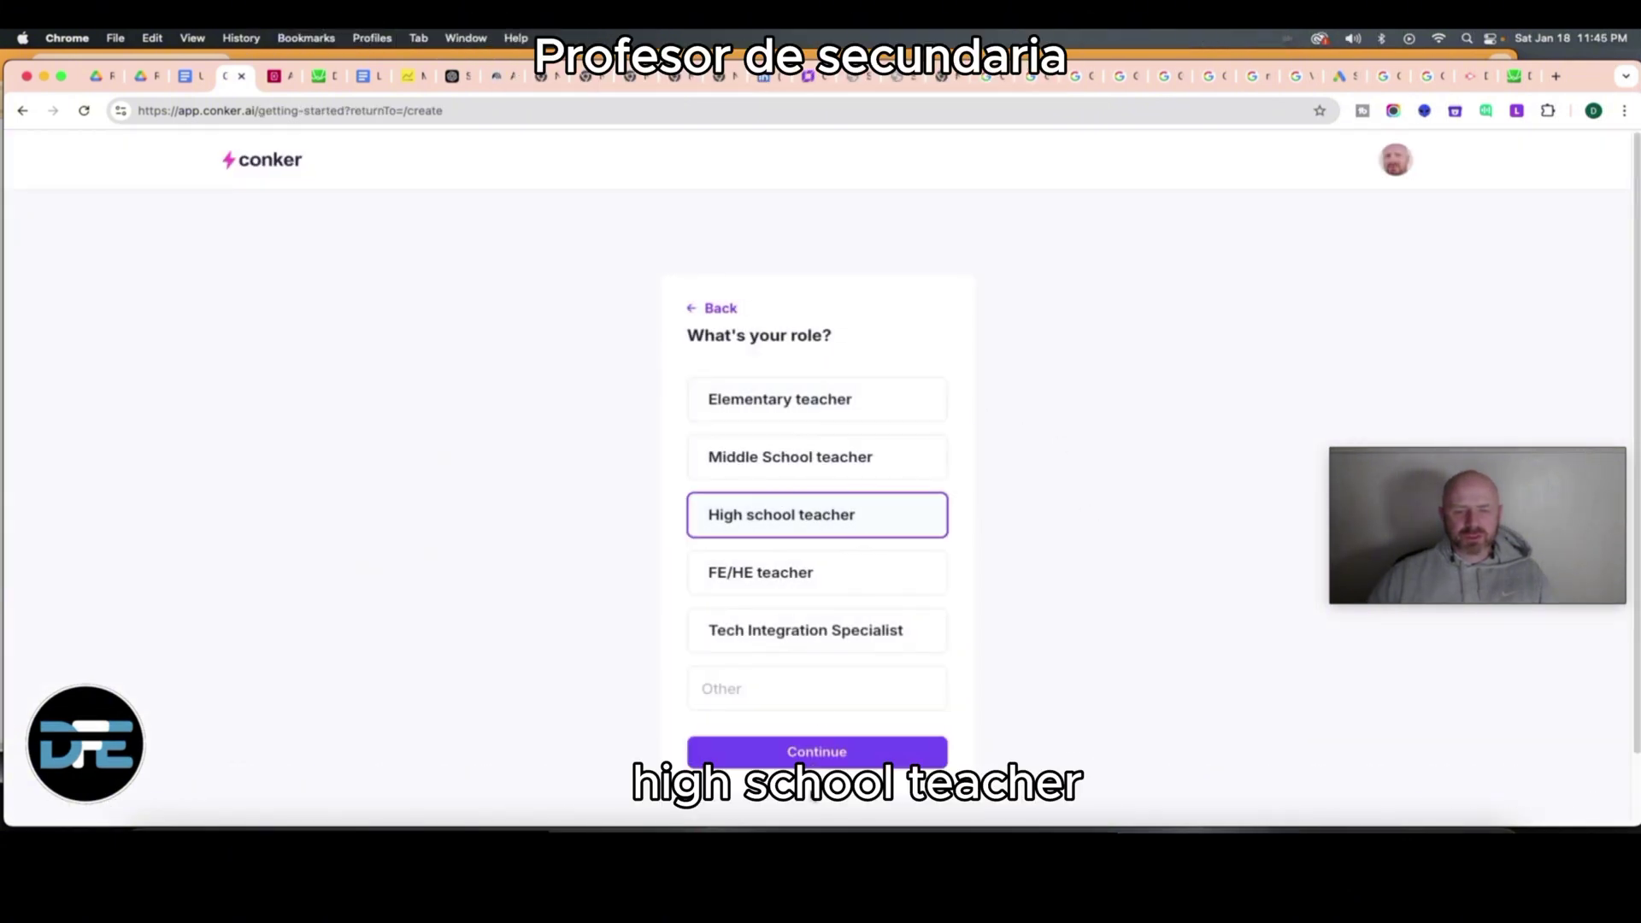
left_click(815, 759)
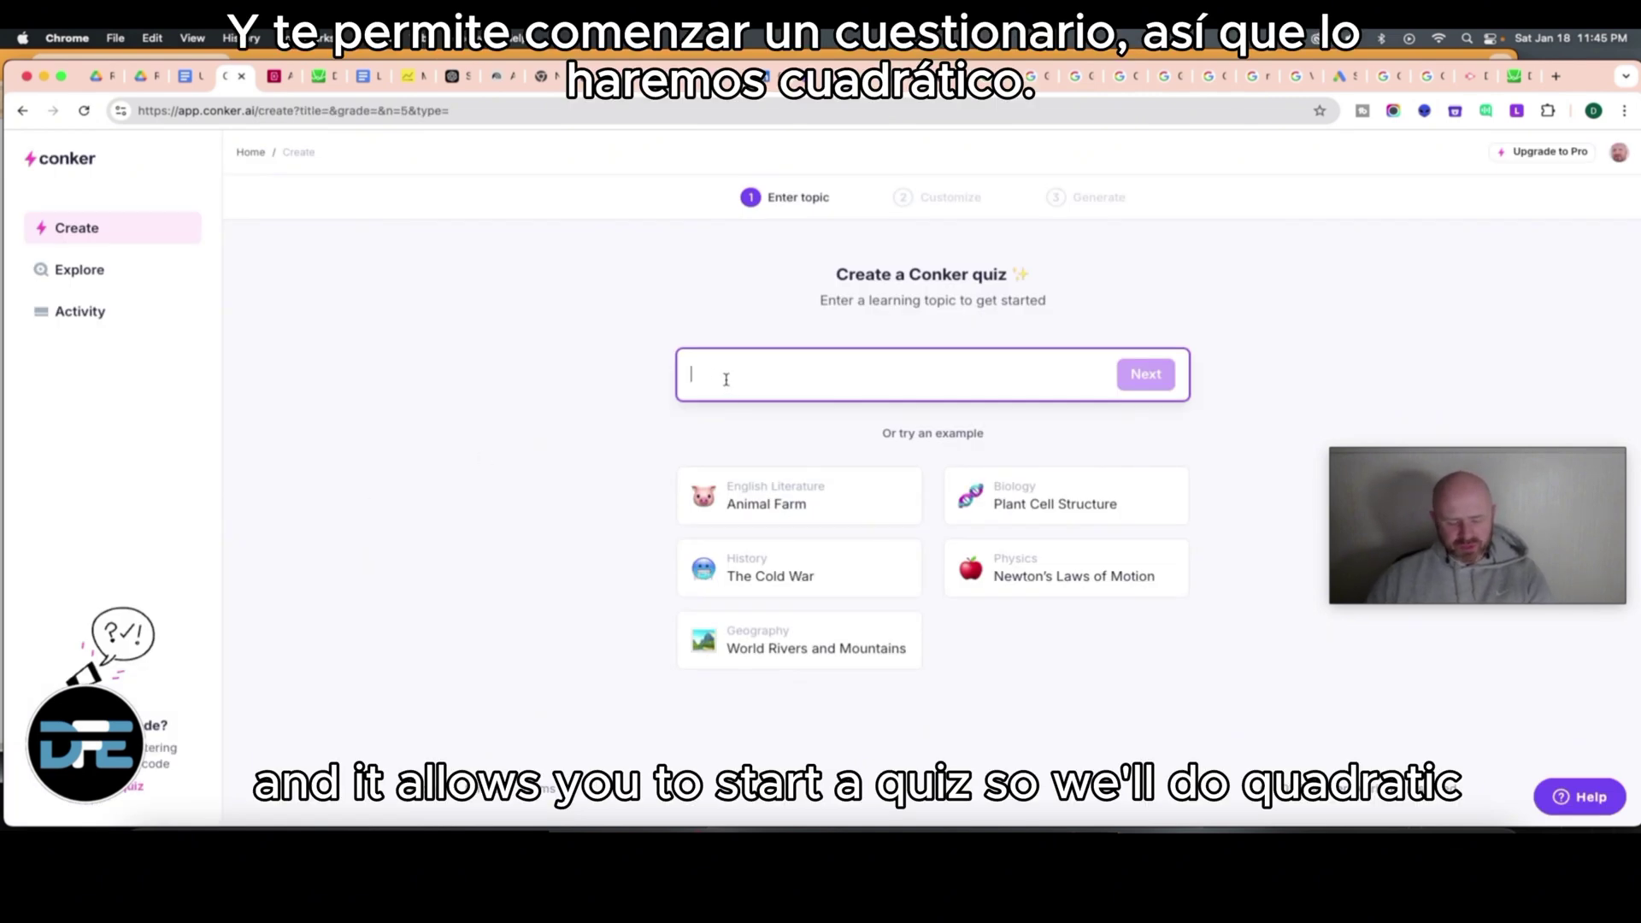
Enter Quadratic as the quiz topic, choose the suggestion "Solve quadratic equations with real solutions" and continue to customization
type("Quadr")
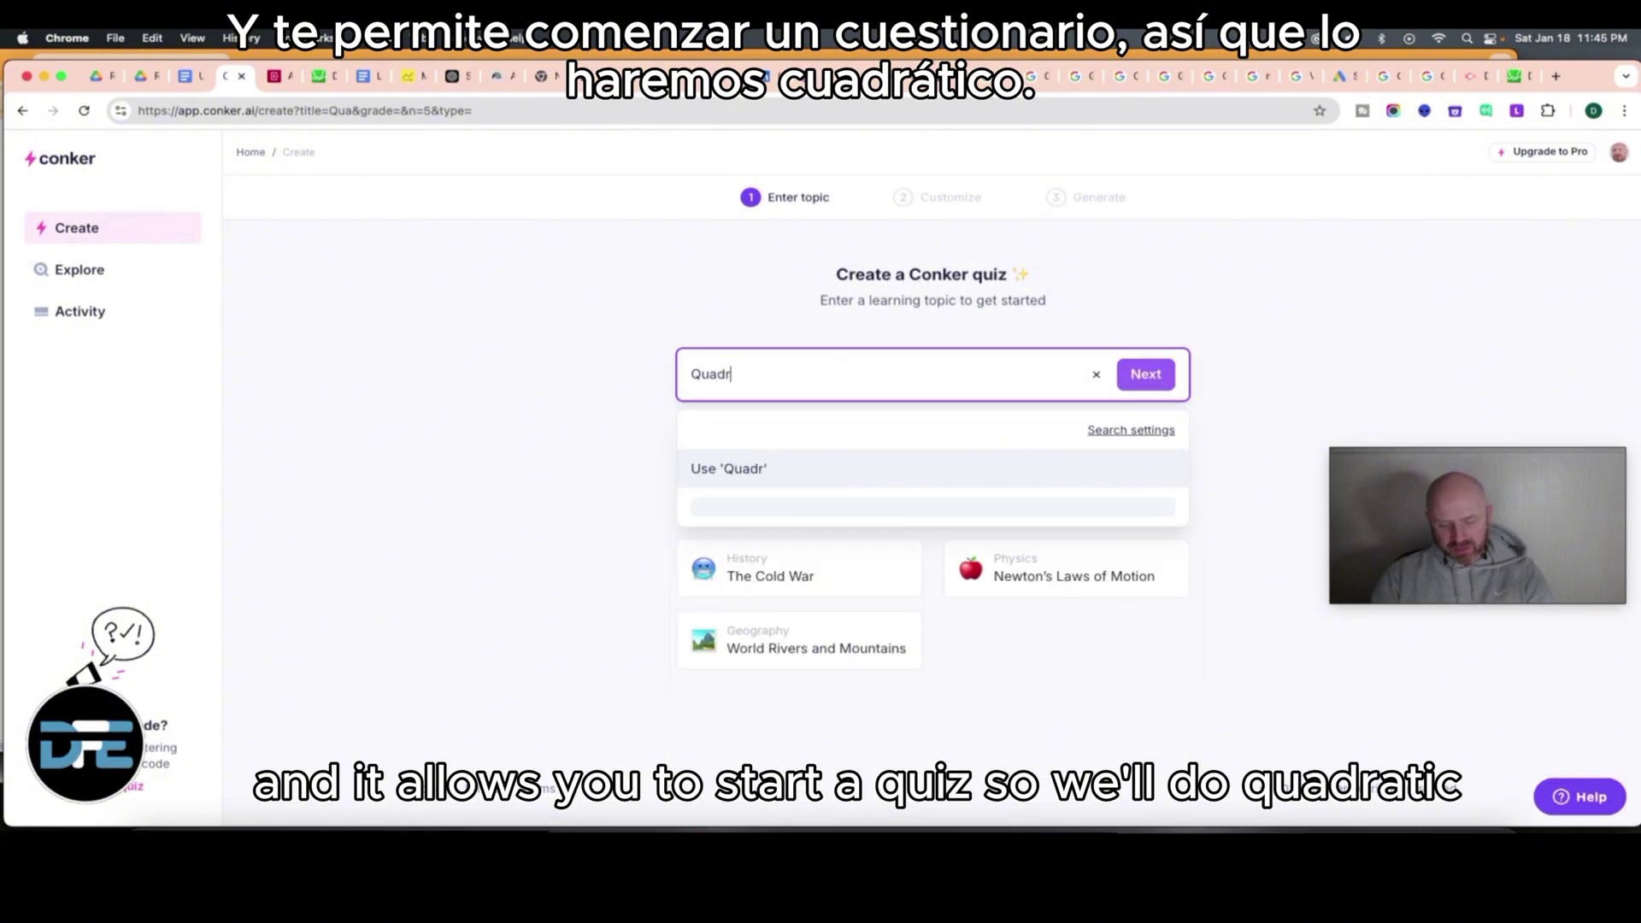
type("at")
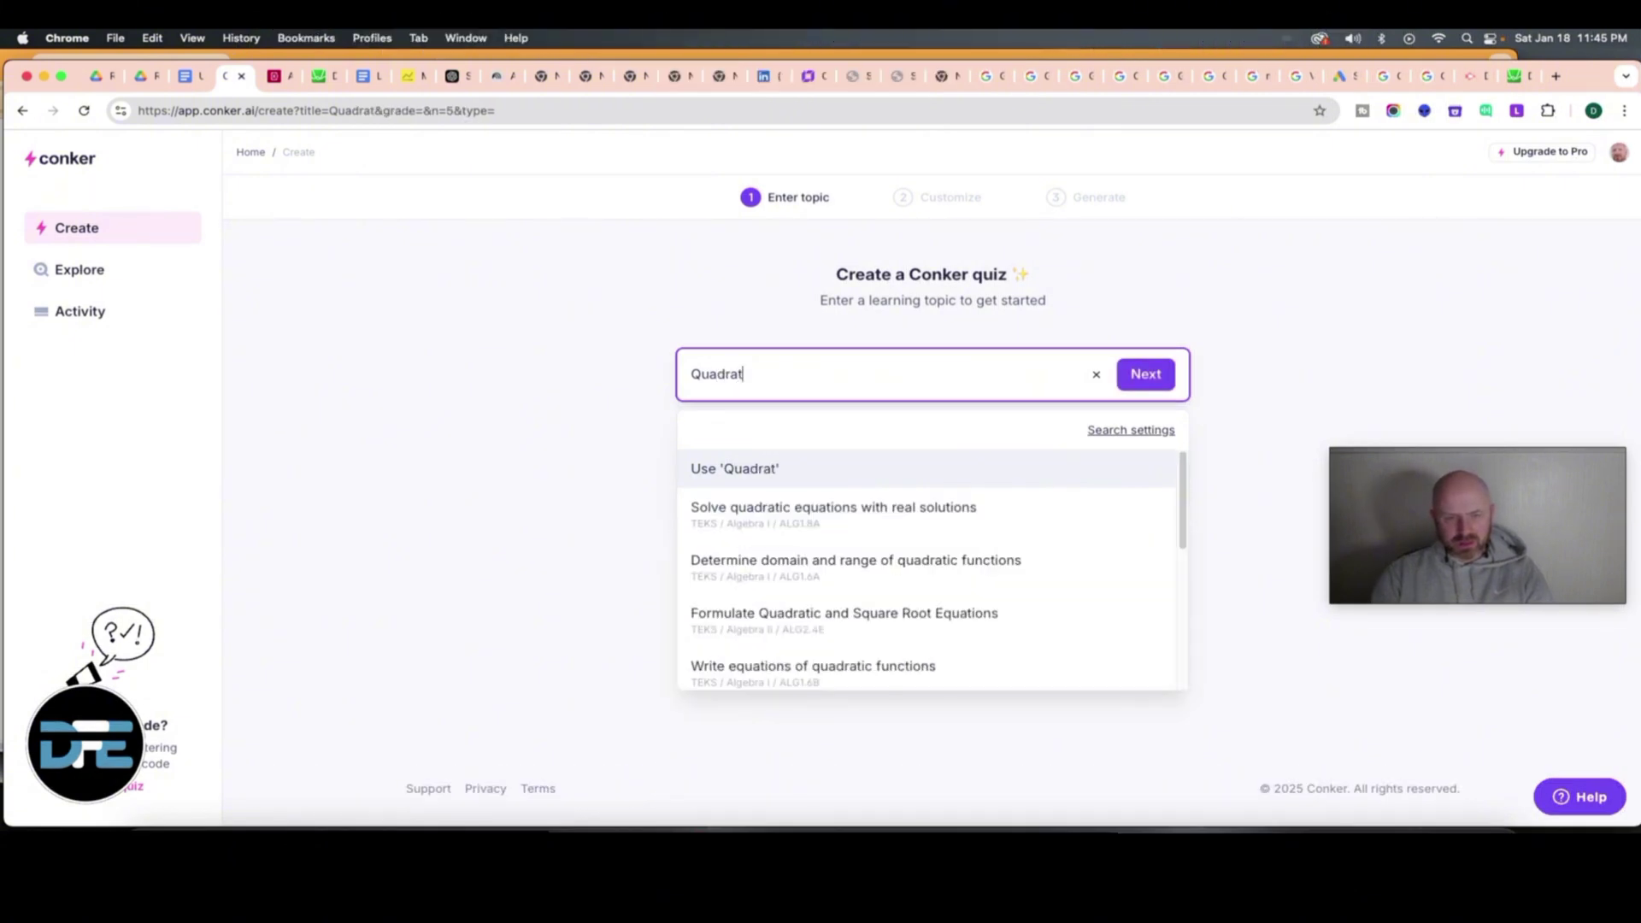
type("ic")
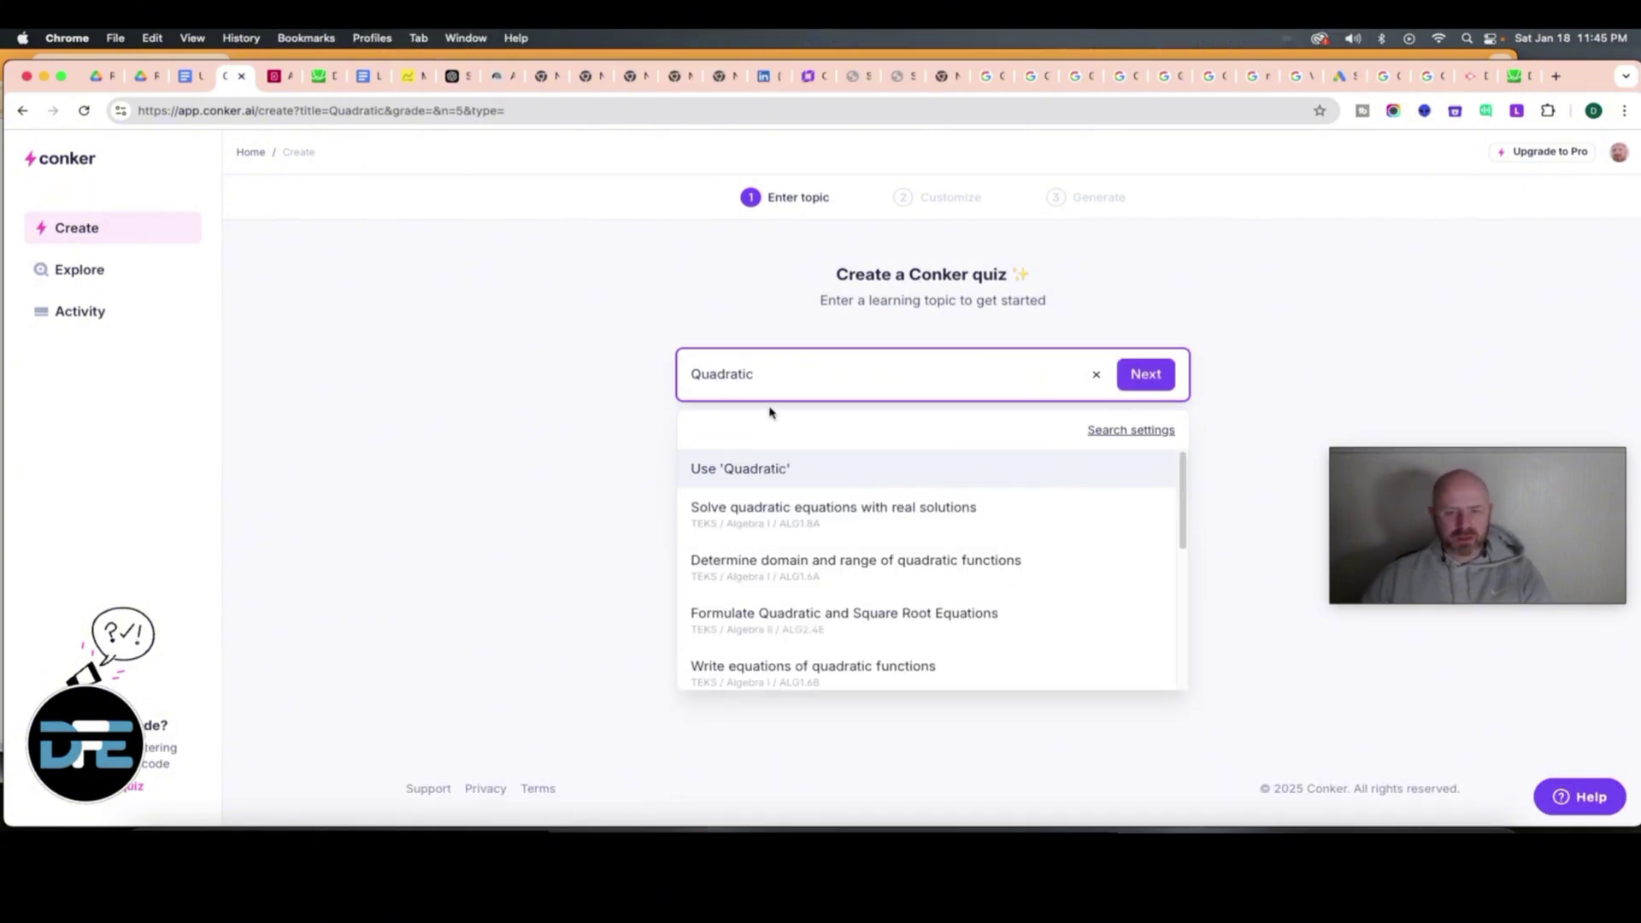
left_click(792, 513)
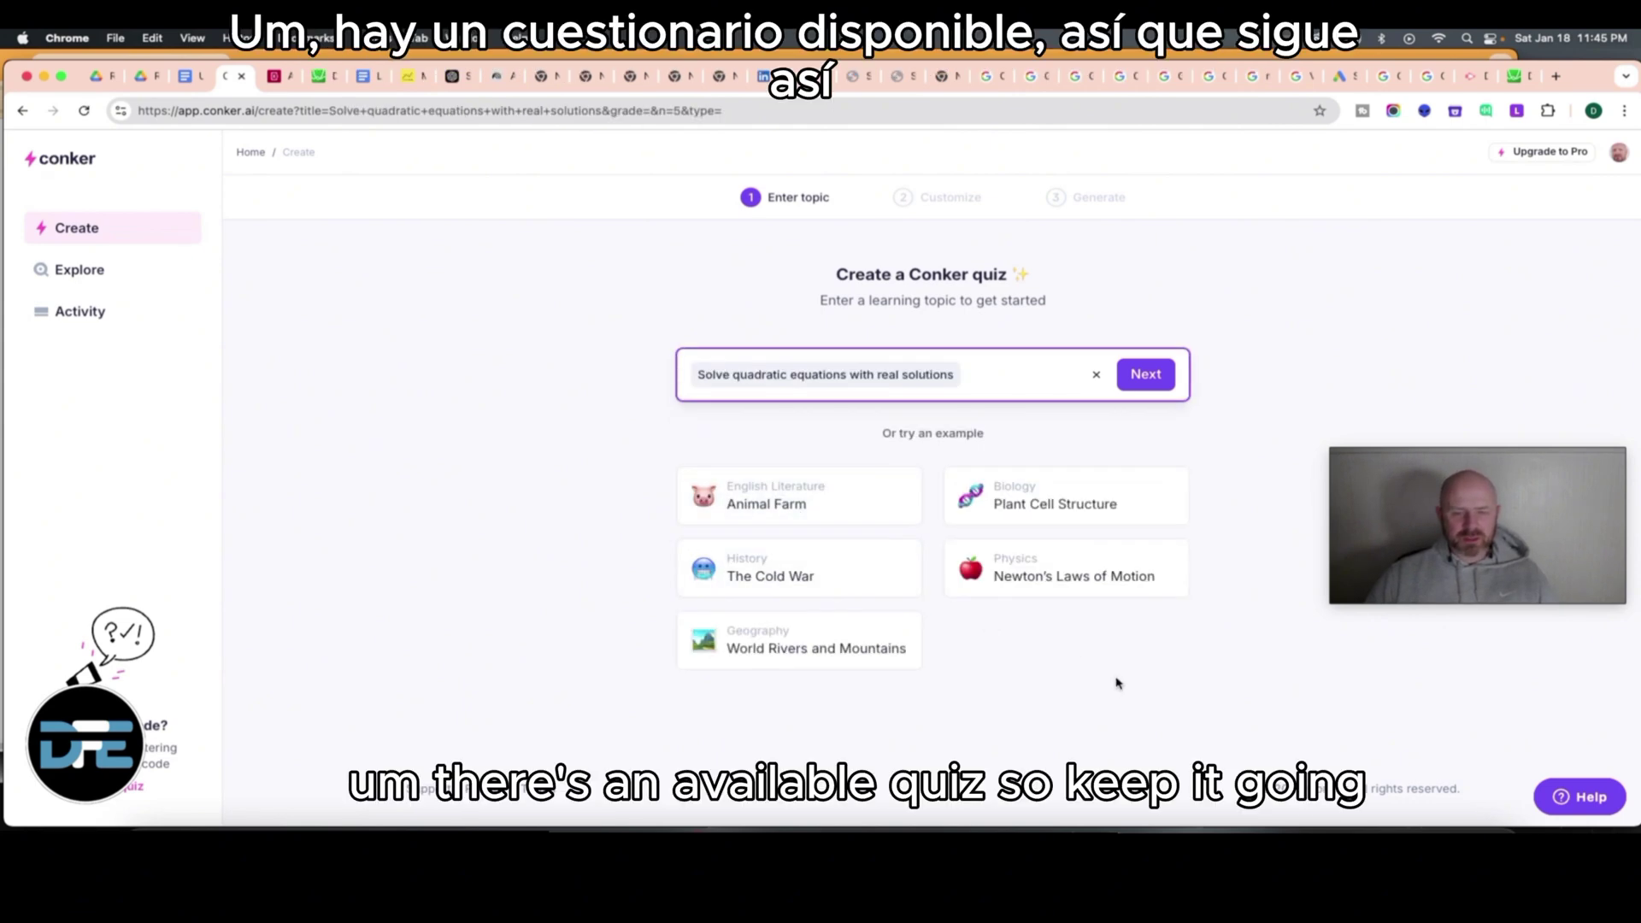
left_click(1137, 383)
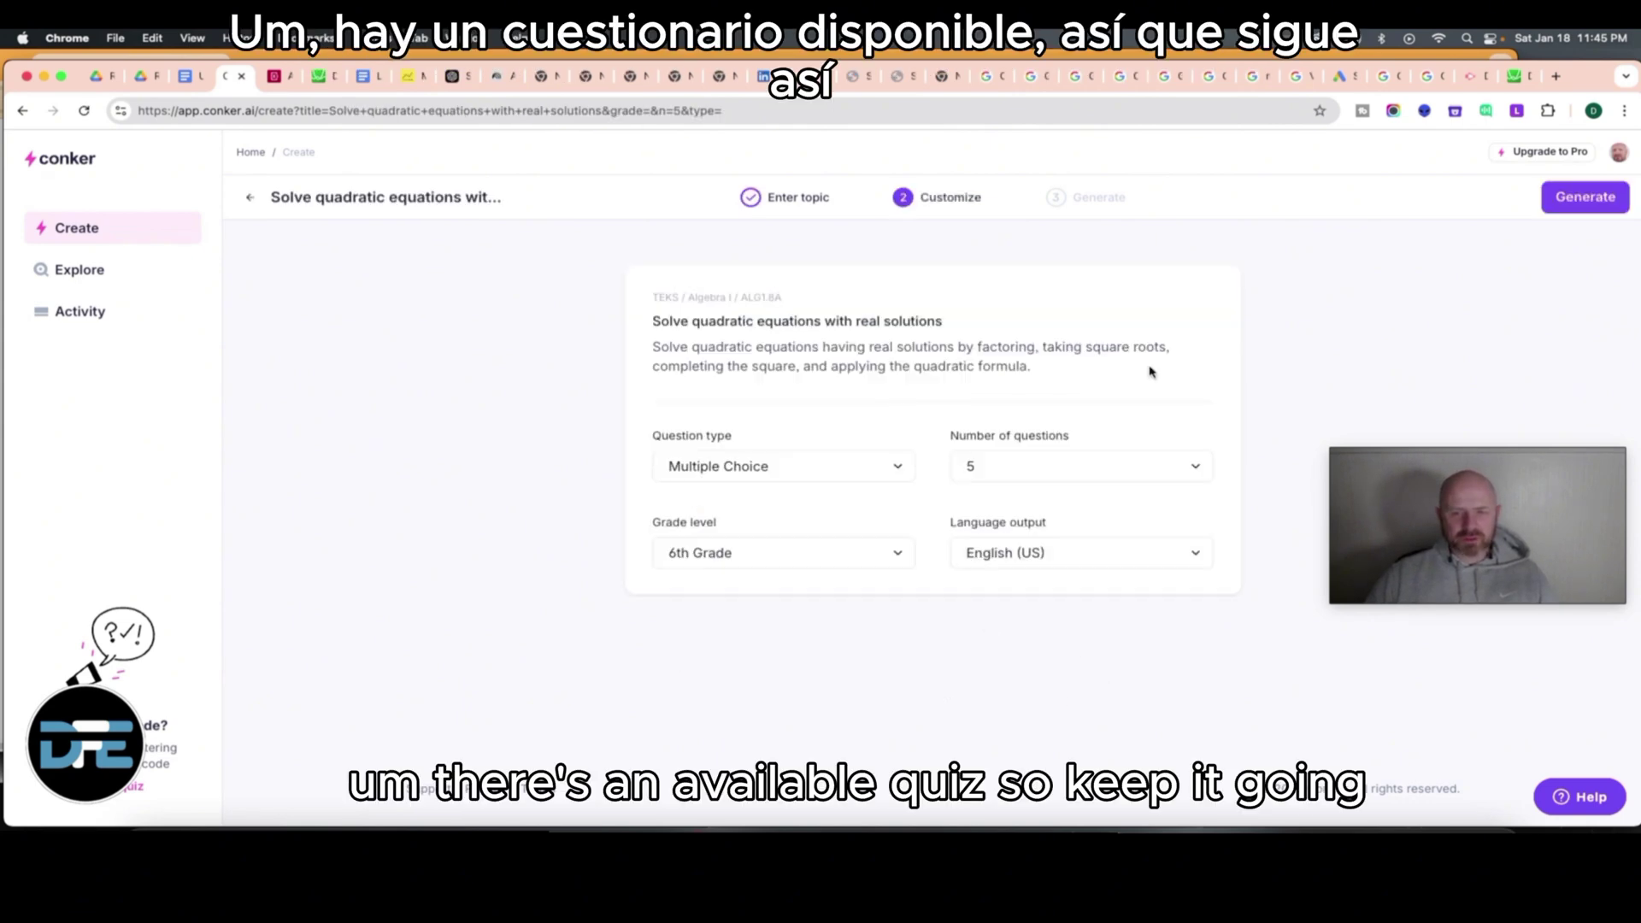
Set the quiz's question type to Mixed and its grade level to High School
left_click(898, 466)
left_click(844, 541)
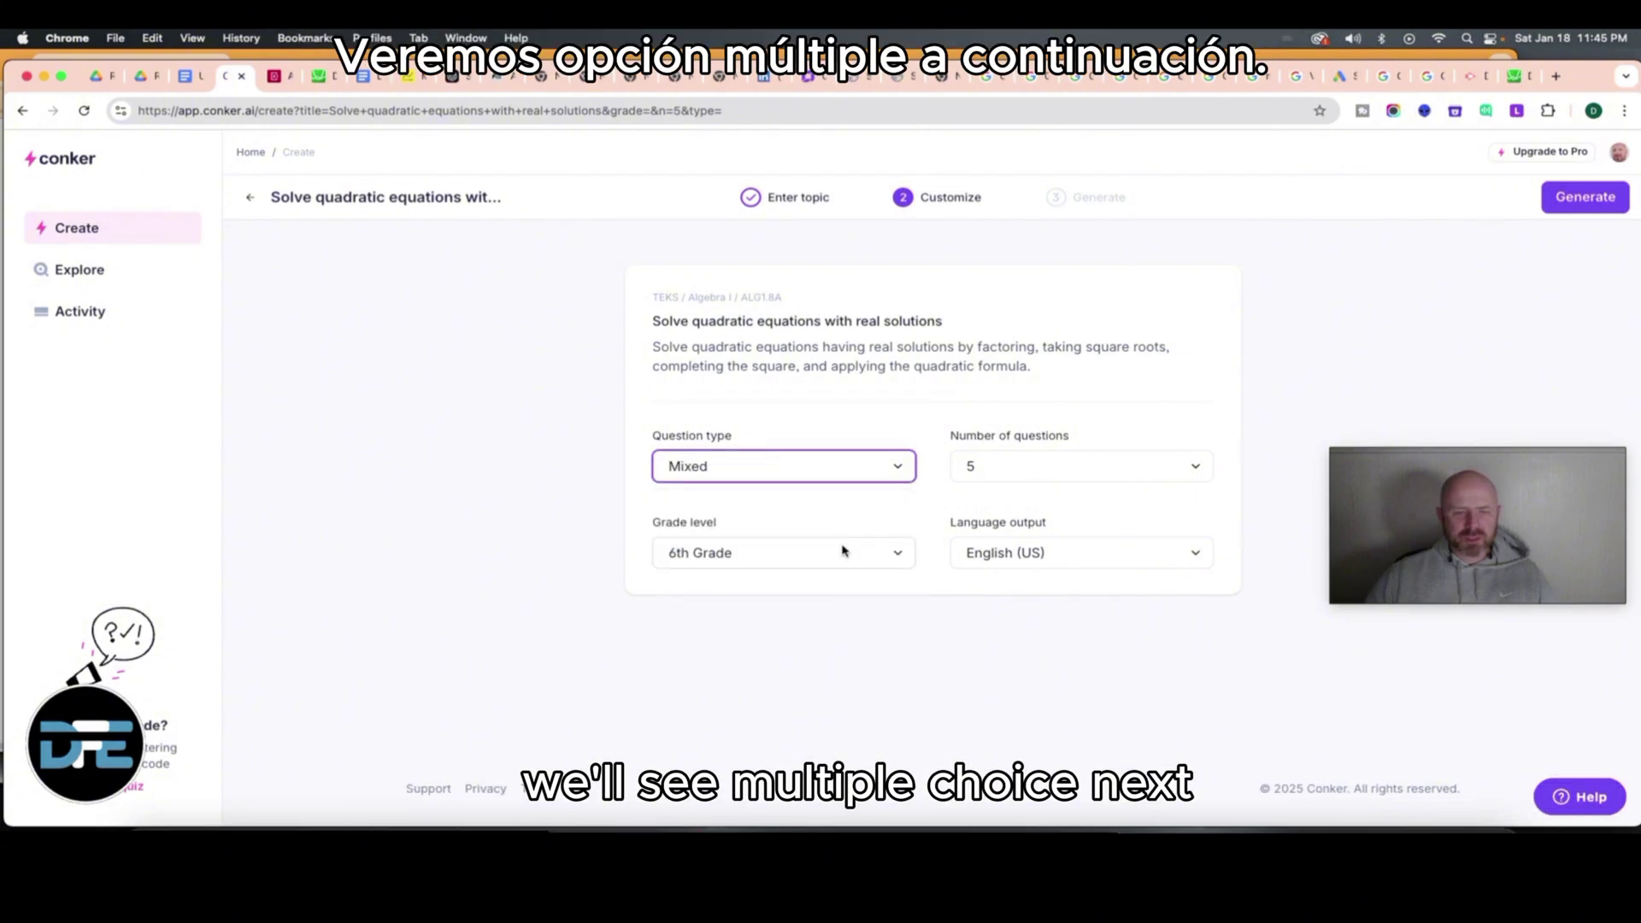
left_click(840, 562)
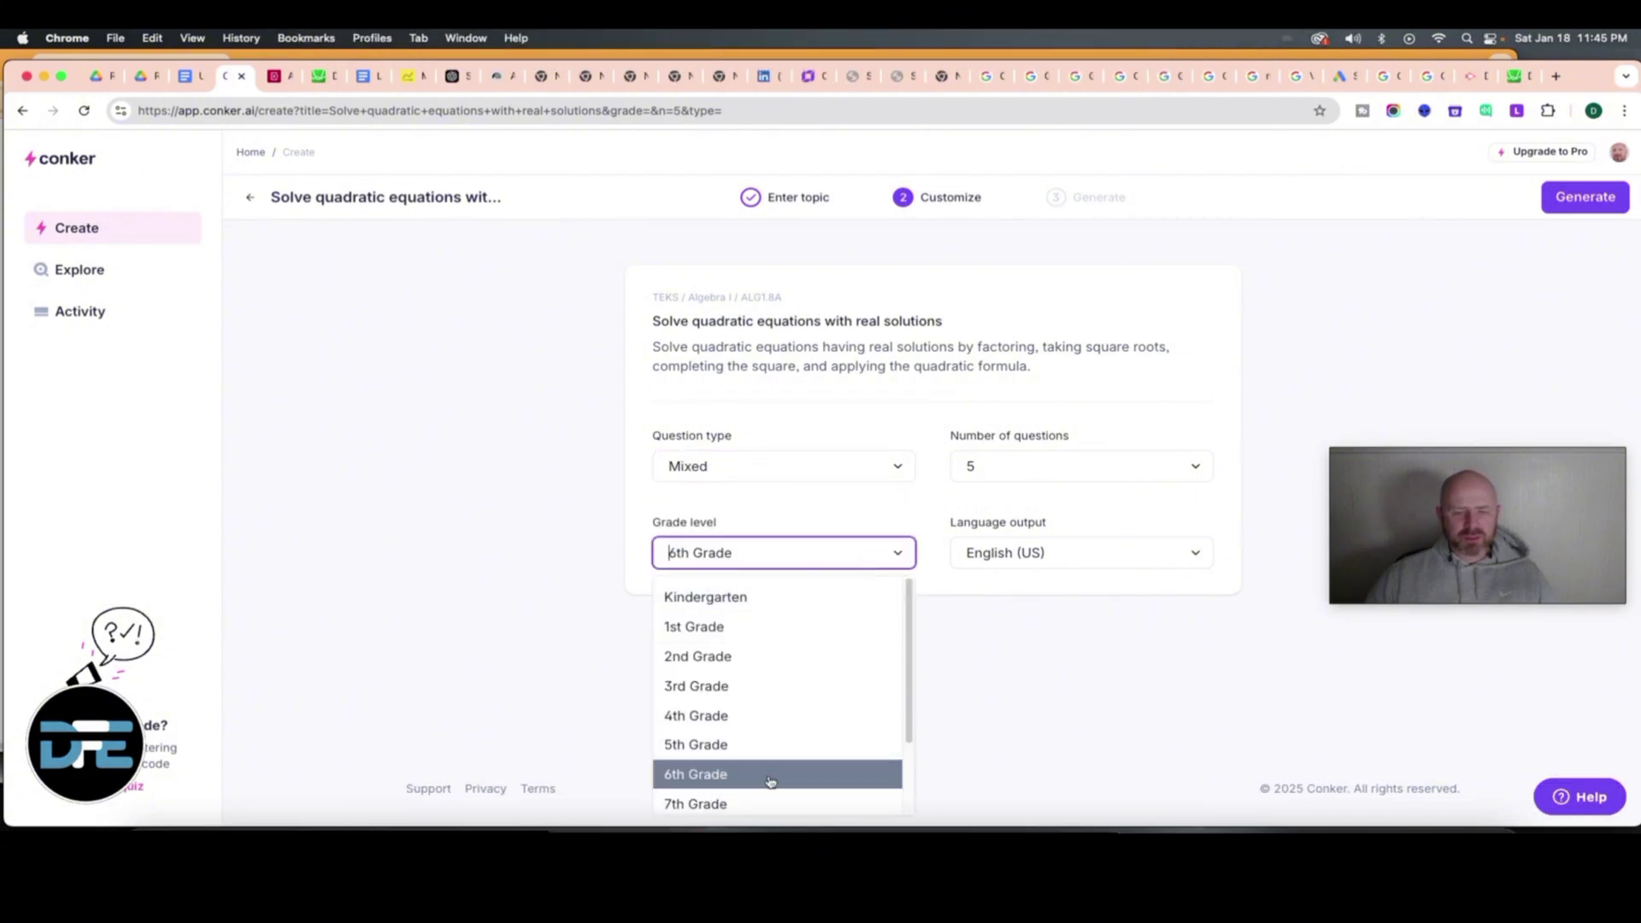
left_click(765, 803)
left_click(807, 557)
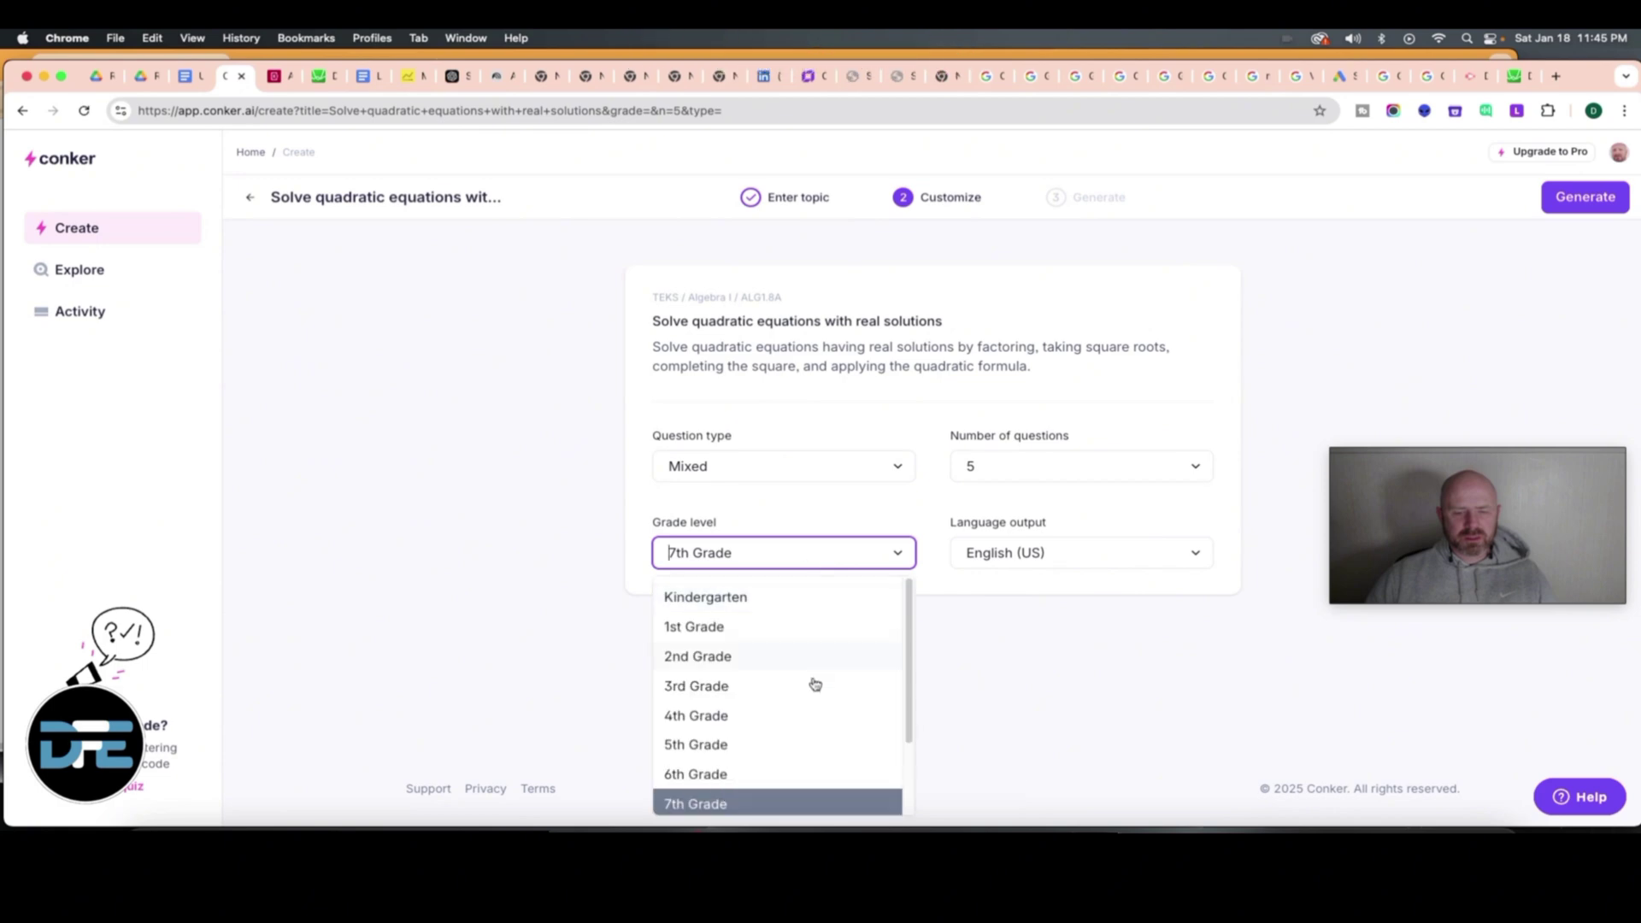
scroll(813, 692, "down", 2)
left_click(813, 761)
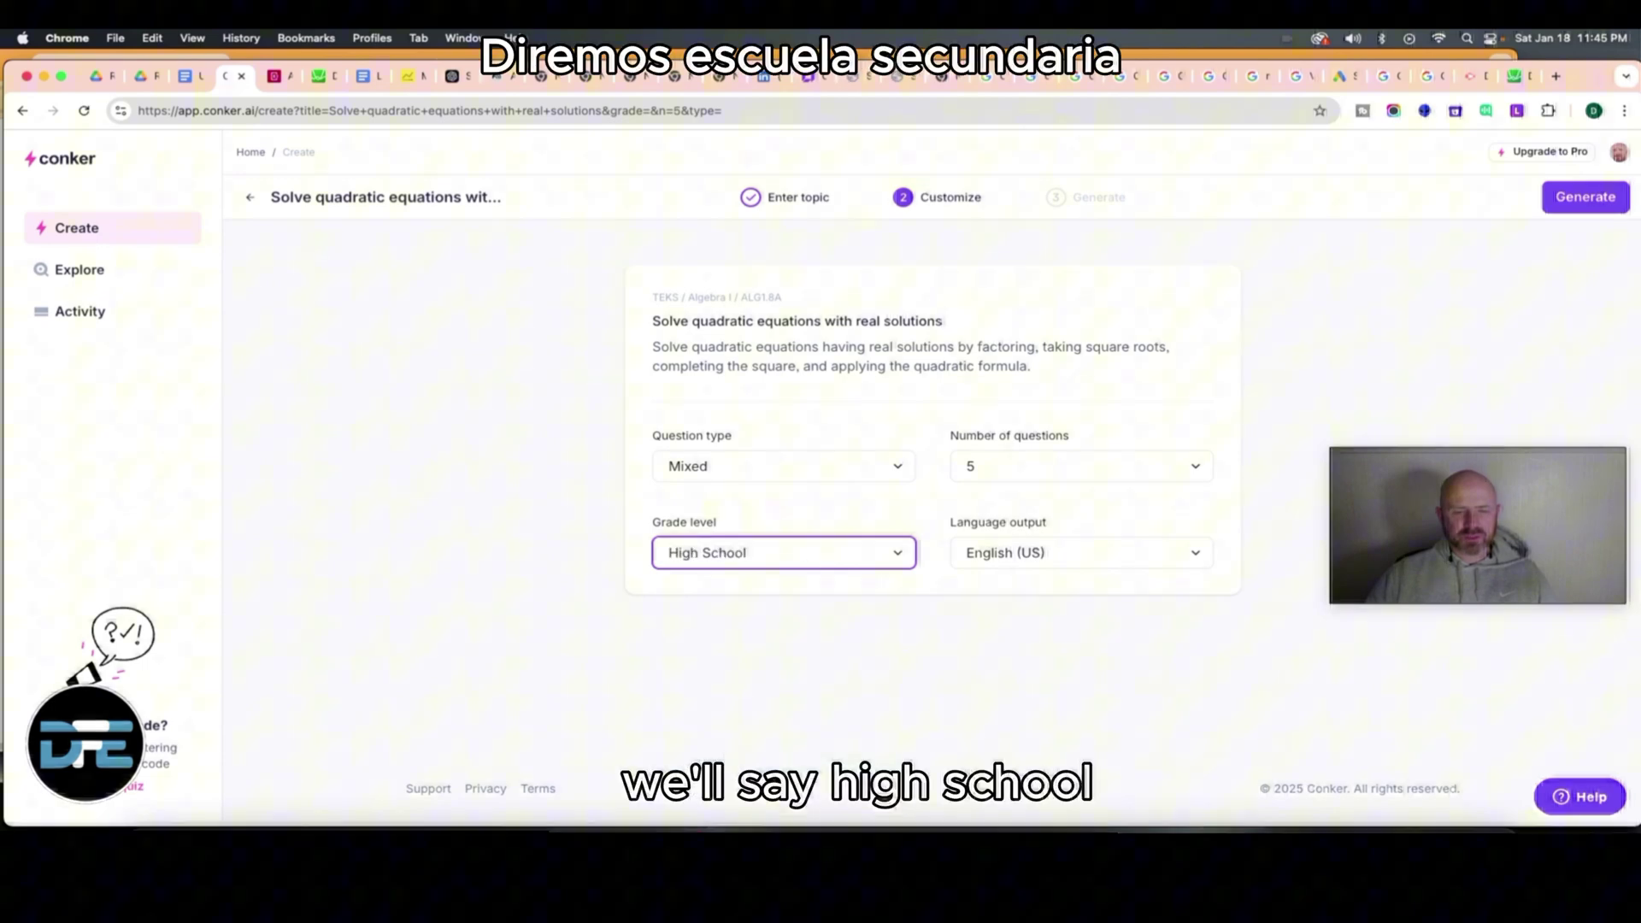
left_click(967, 699)
Set the number of questions to 10 and generate the quiz
left_click(1139, 472)
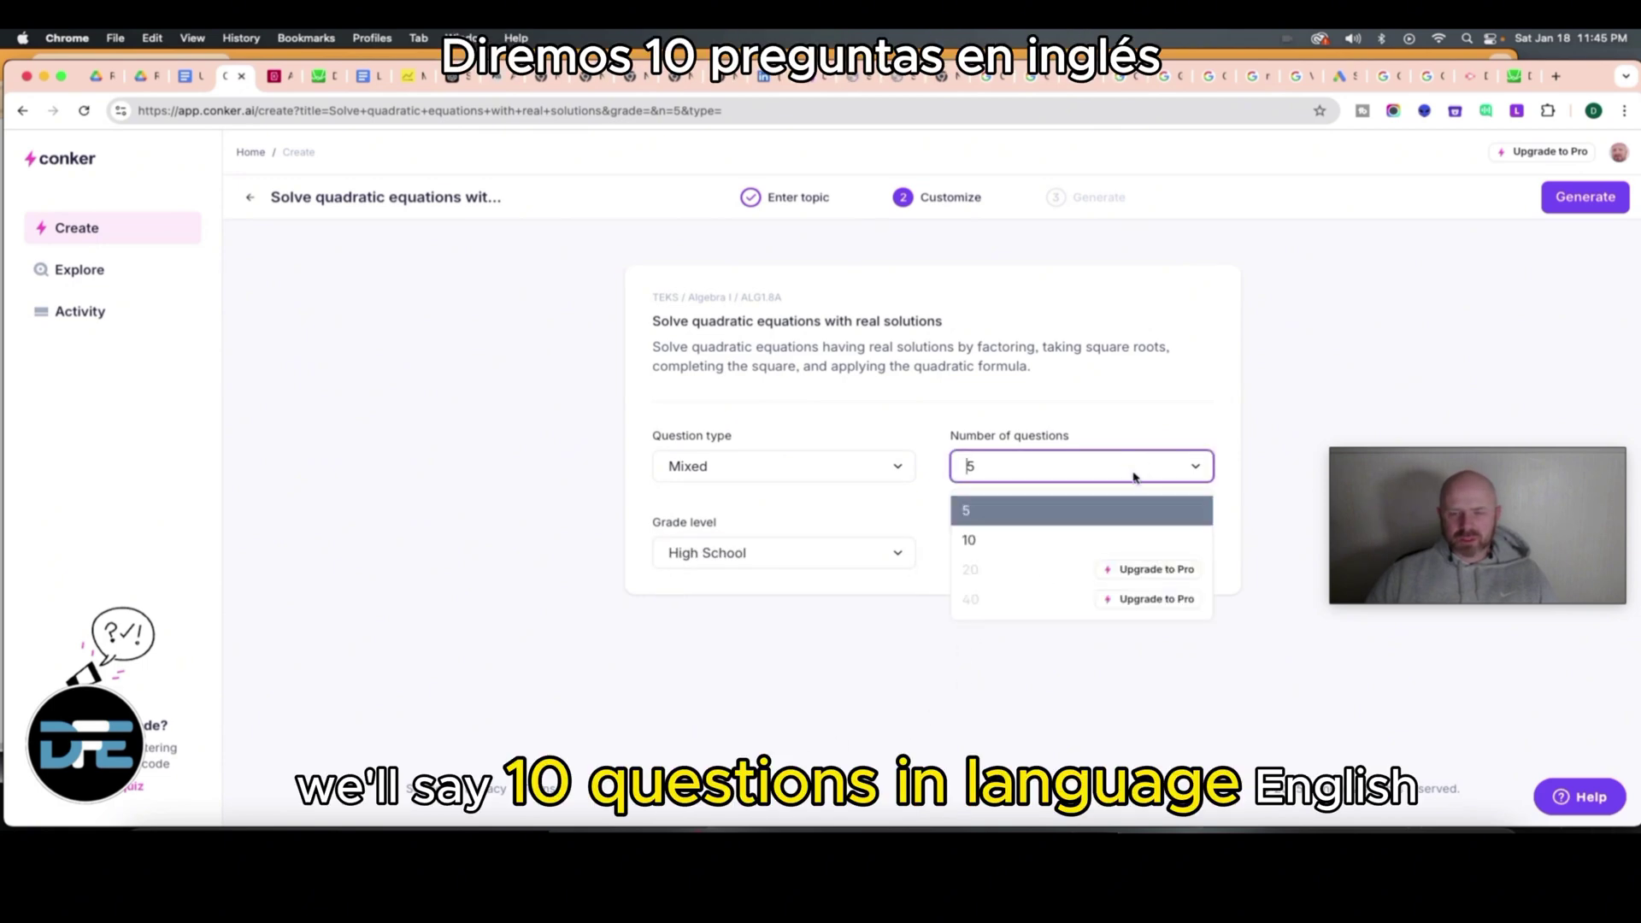
left_click(1008, 545)
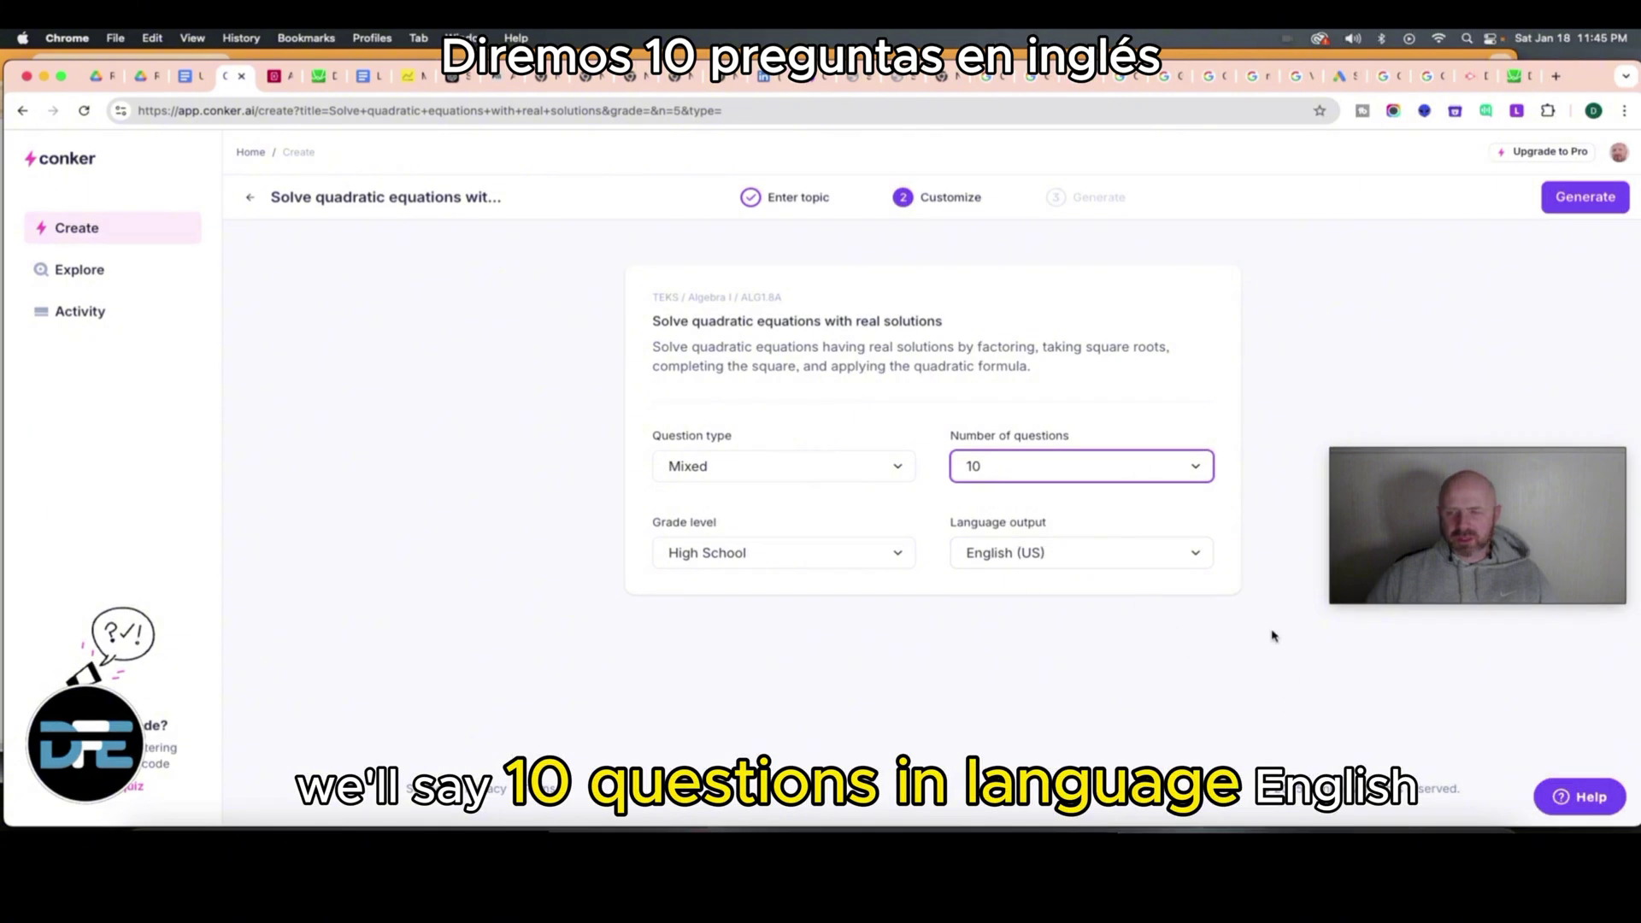
left_click(1081, 618)
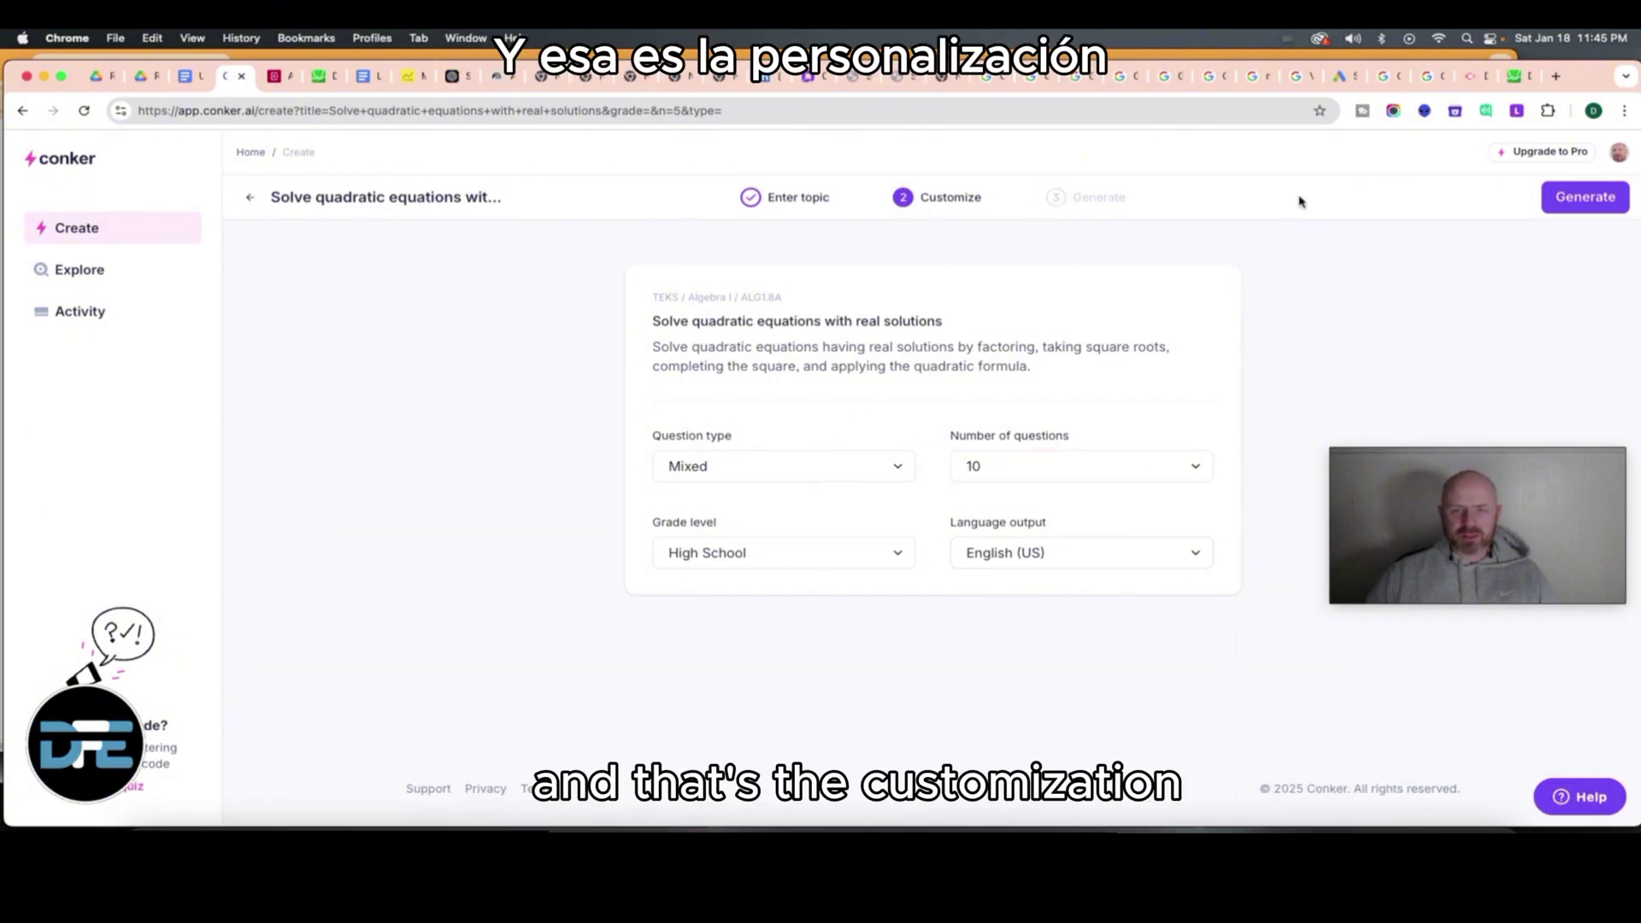
left_click(1561, 202)
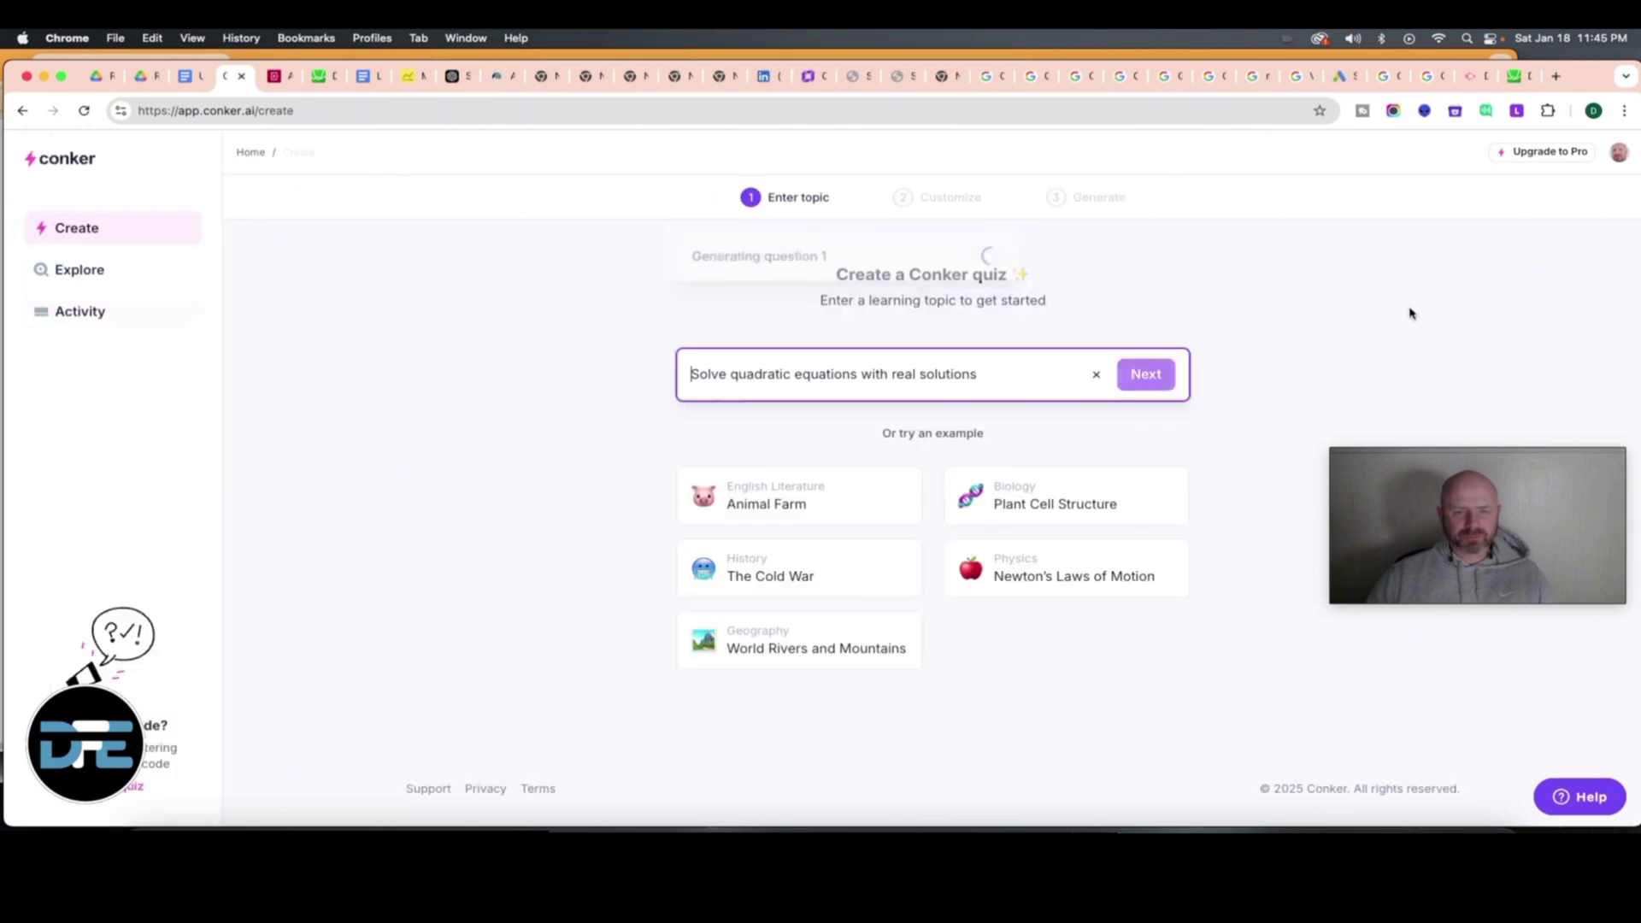
Generate another quiz on the same topic with 5 Multiple Choice questions for 6th Grade in English (US)
left_click(1138, 383)
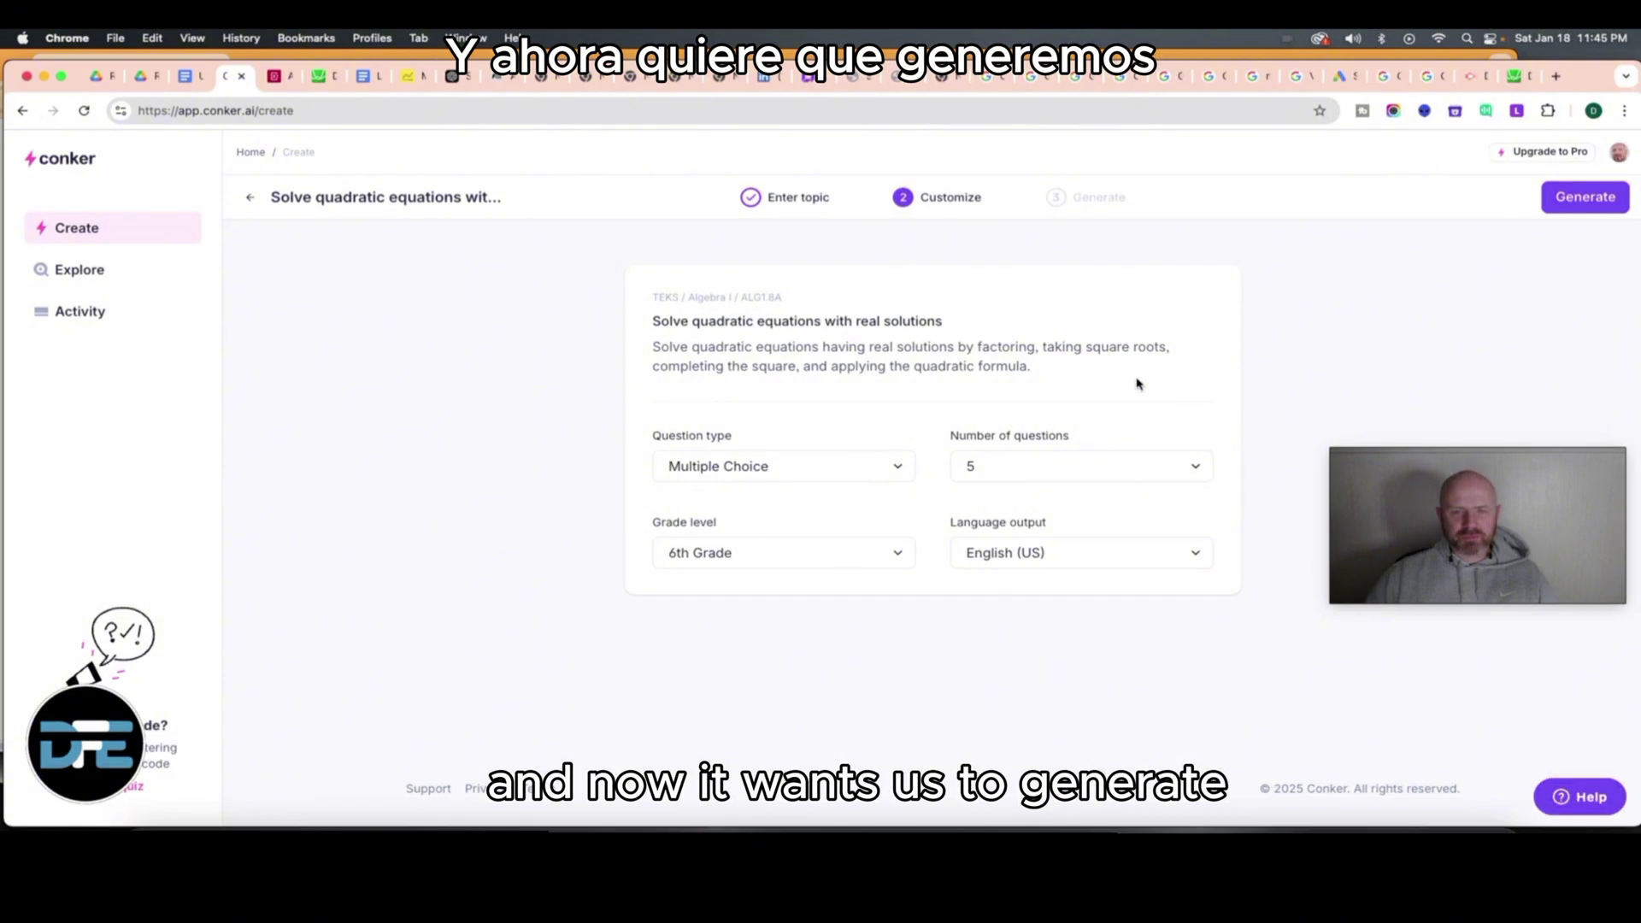
left_click(1568, 201)
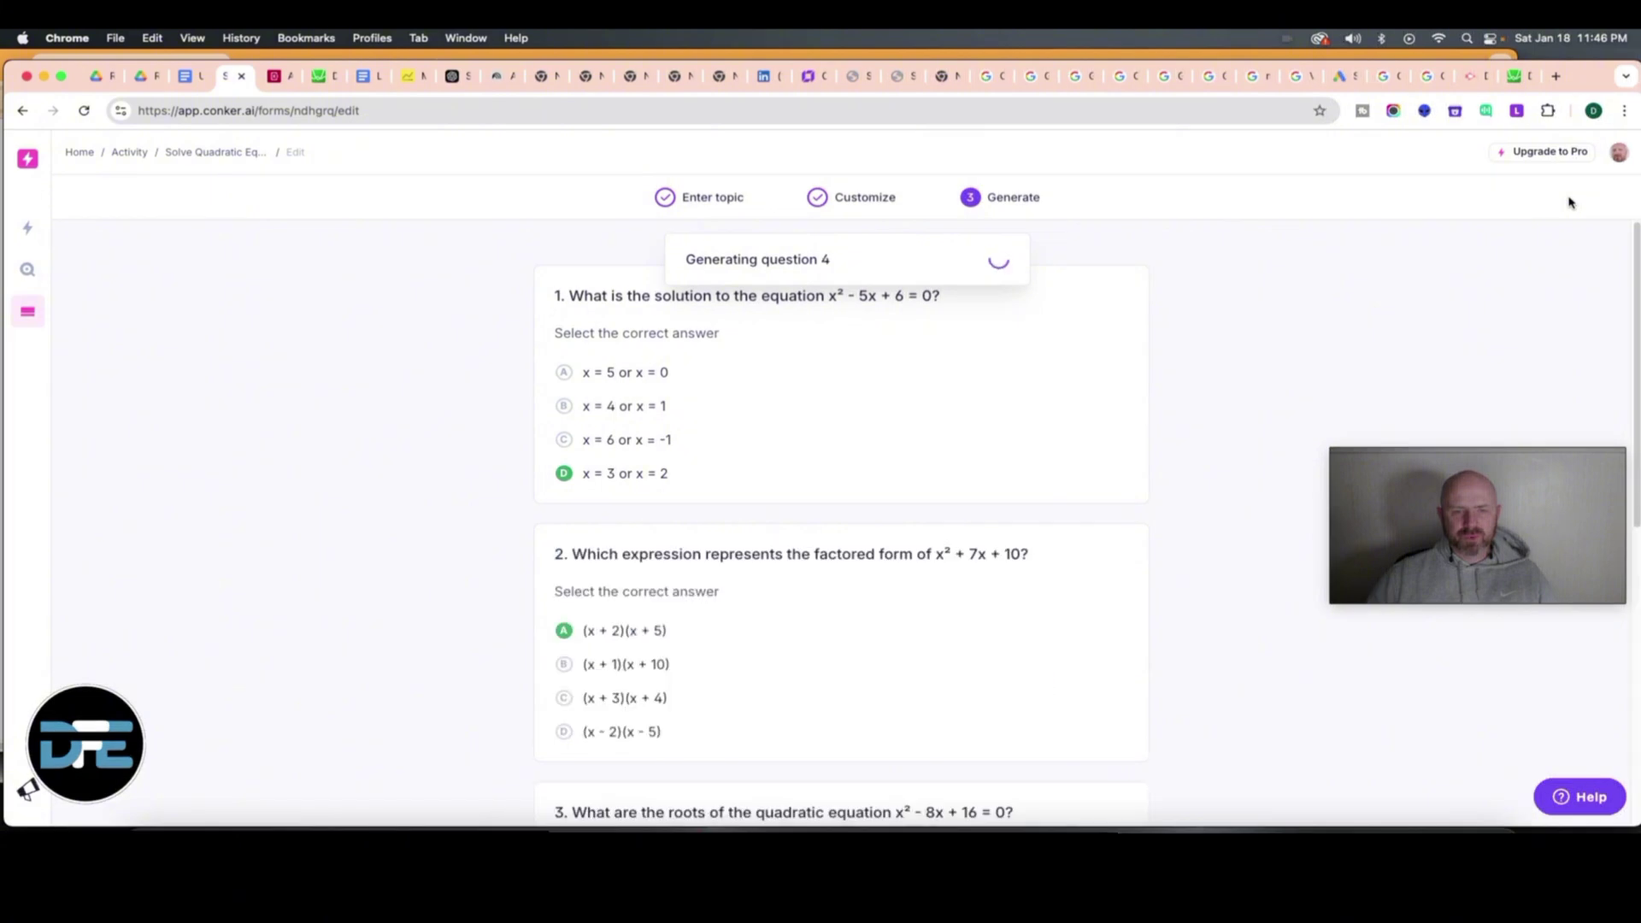
Review the generated quiz questions, their answer options and feedback, and the suggested related topics at the end
scroll(1152, 648, "down", 8)
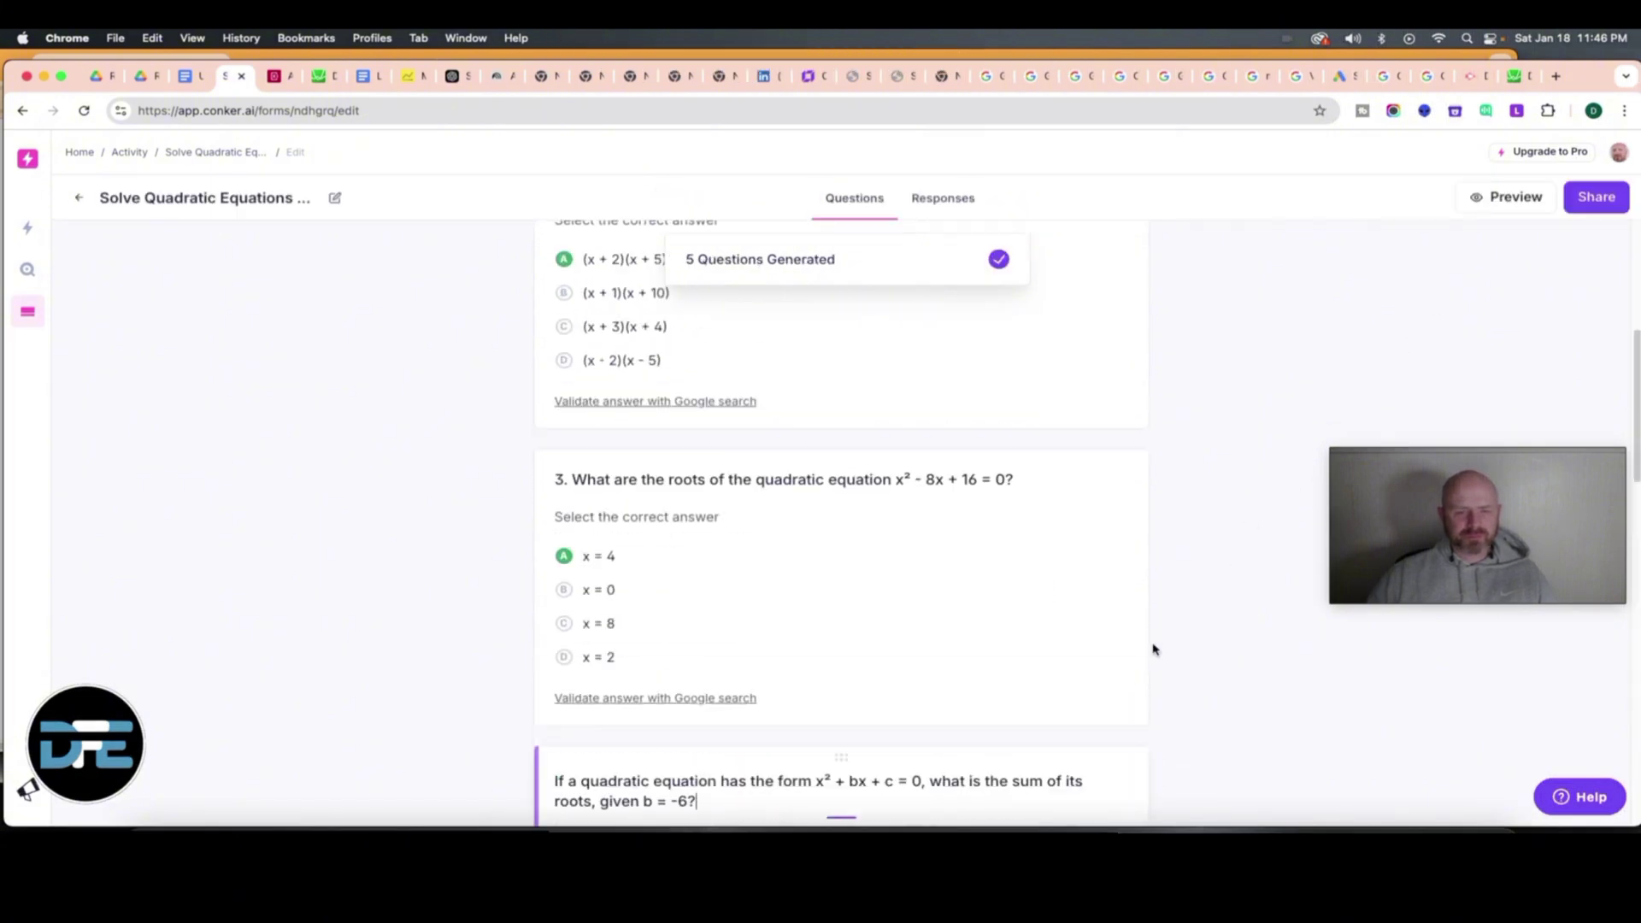
scroll(1162, 637, "up", 5)
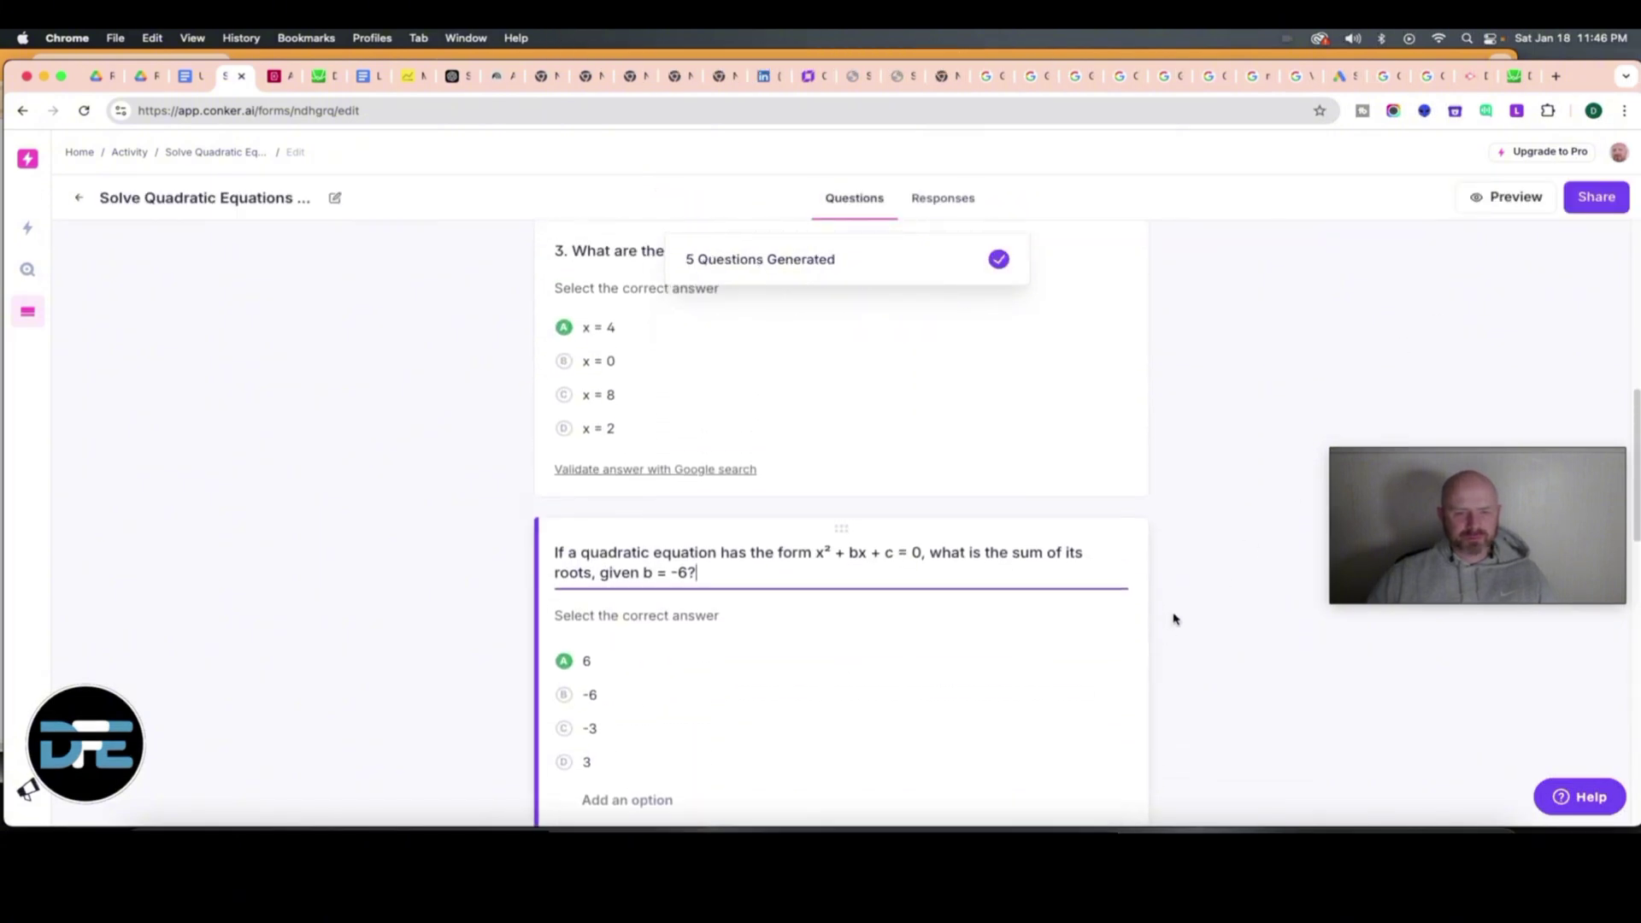
scroll(1173, 618, "up", 4)
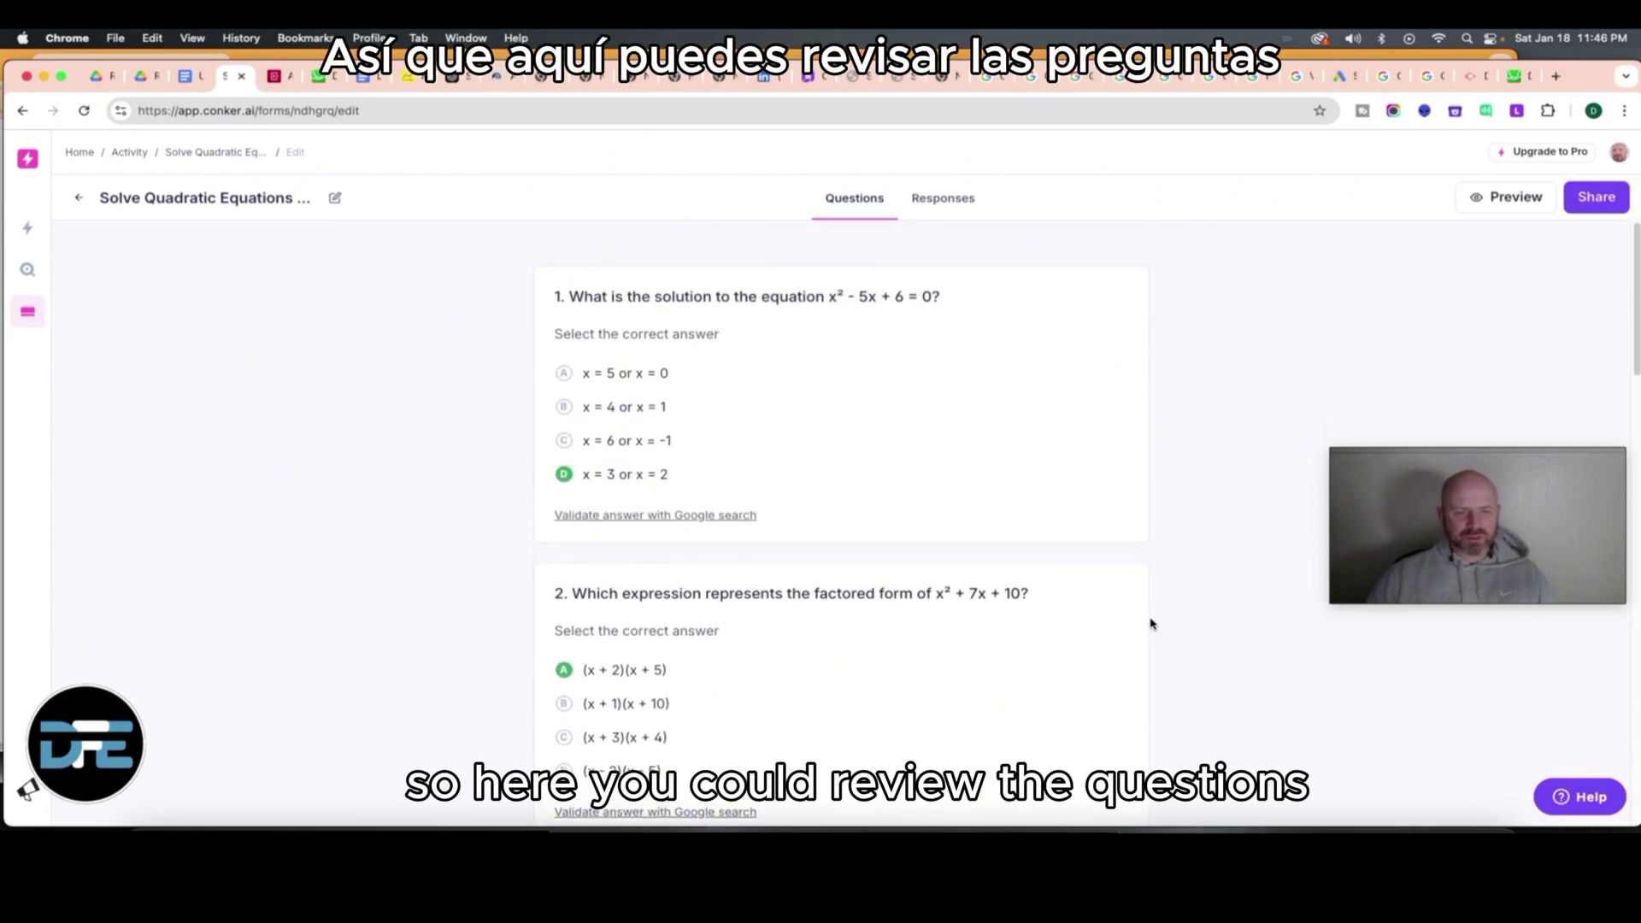
scroll(1068, 556, "down", 2)
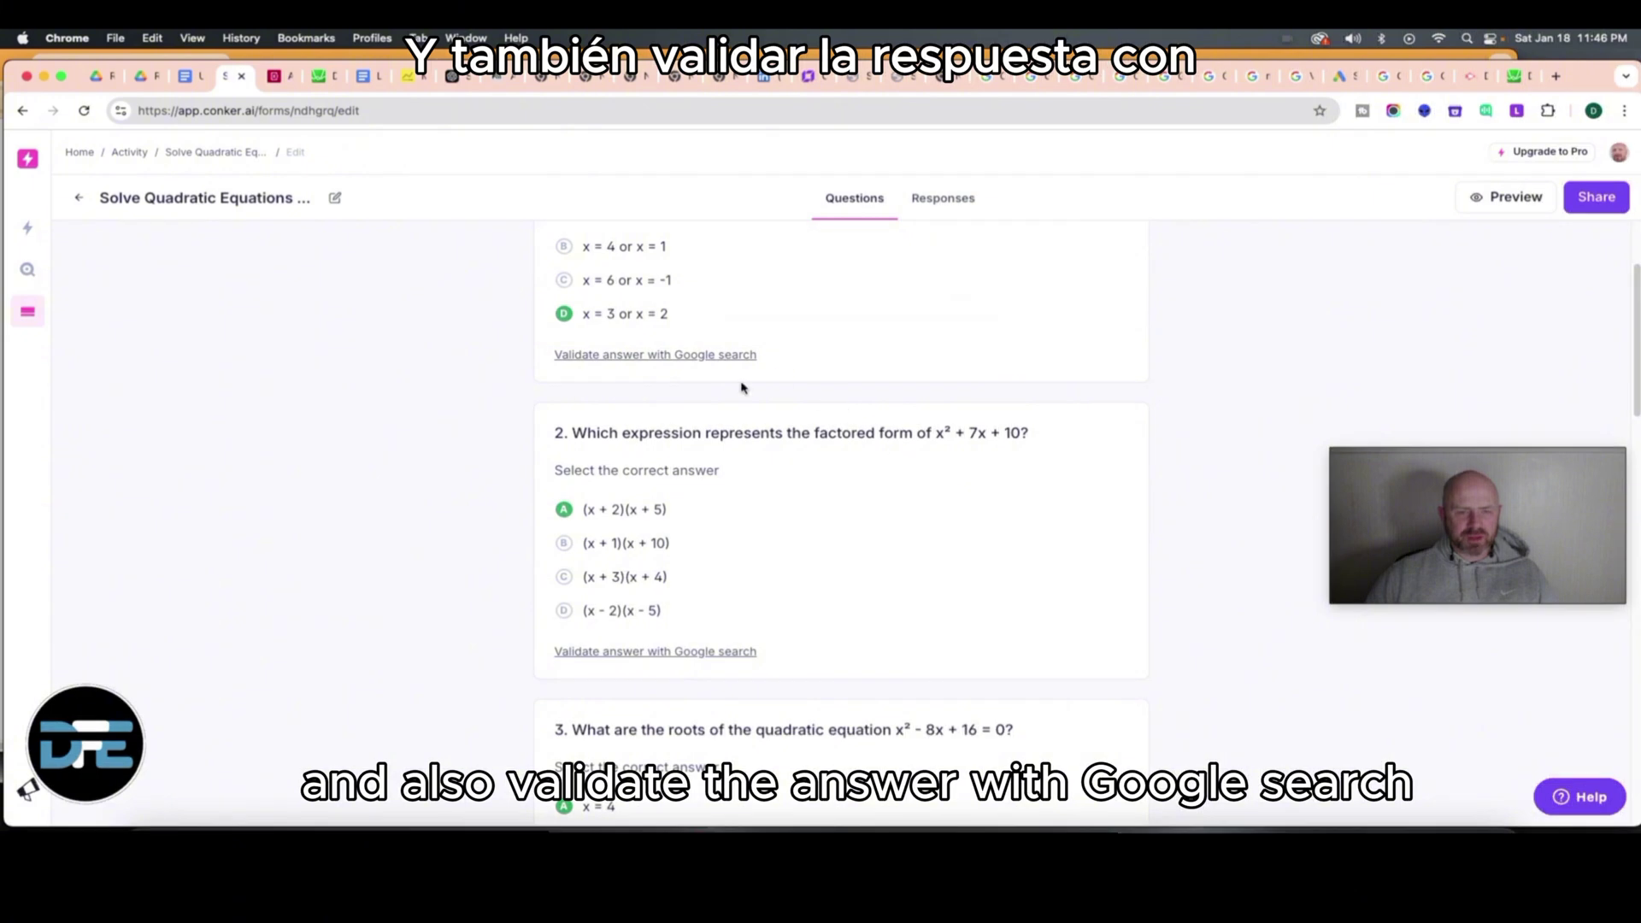
scroll(765, 553, "down", 6)
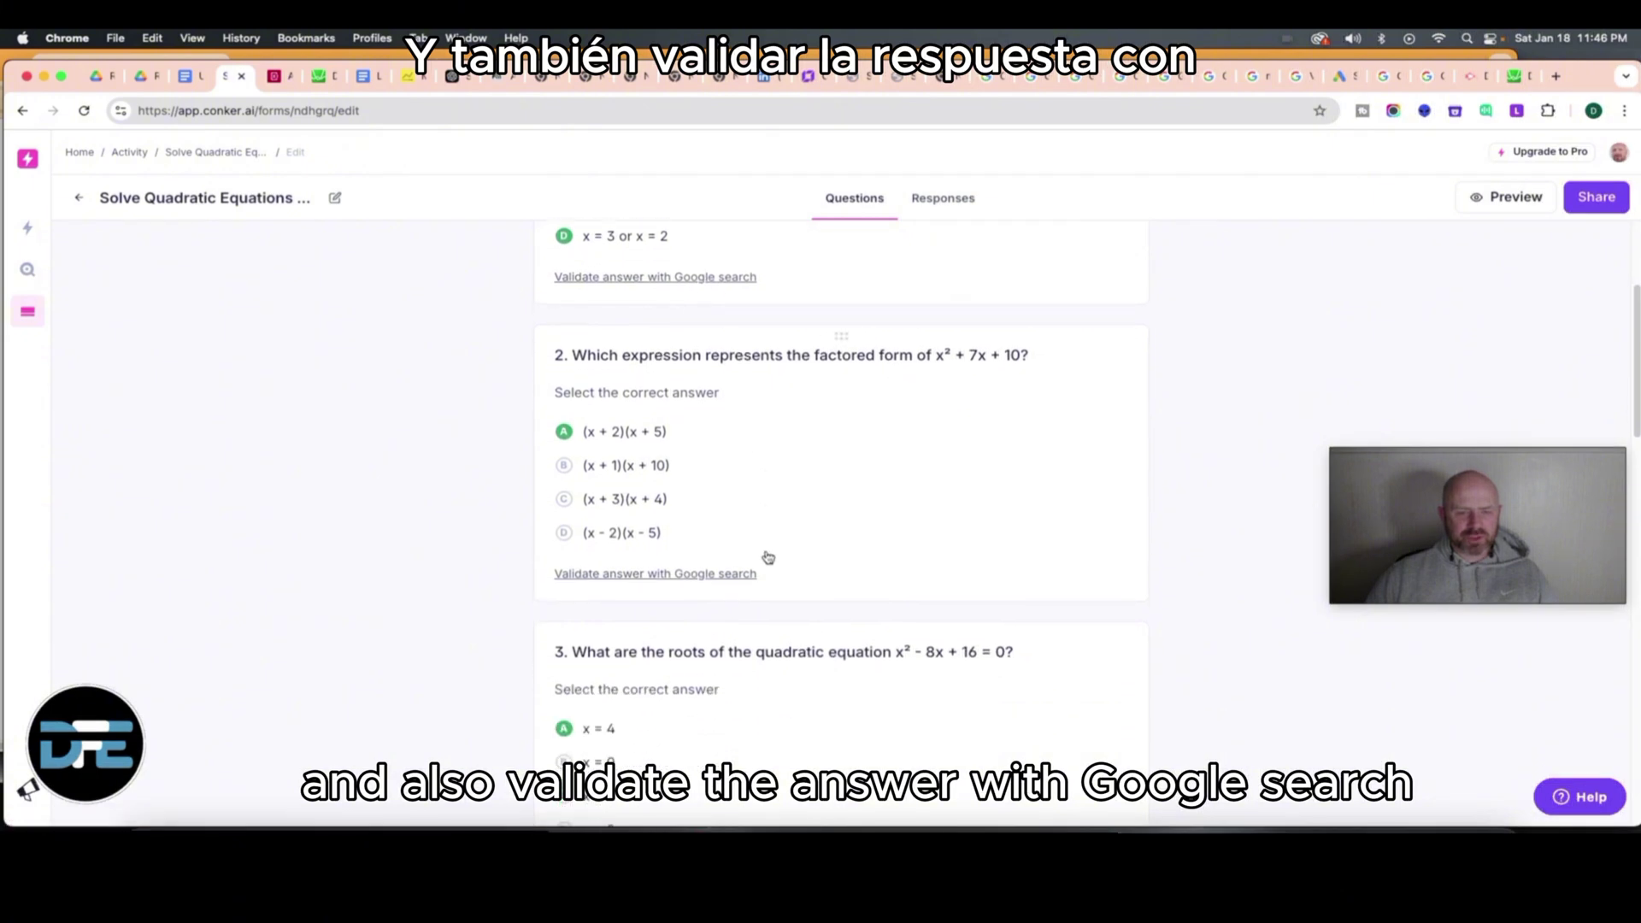
scroll(769, 556, "down", 12)
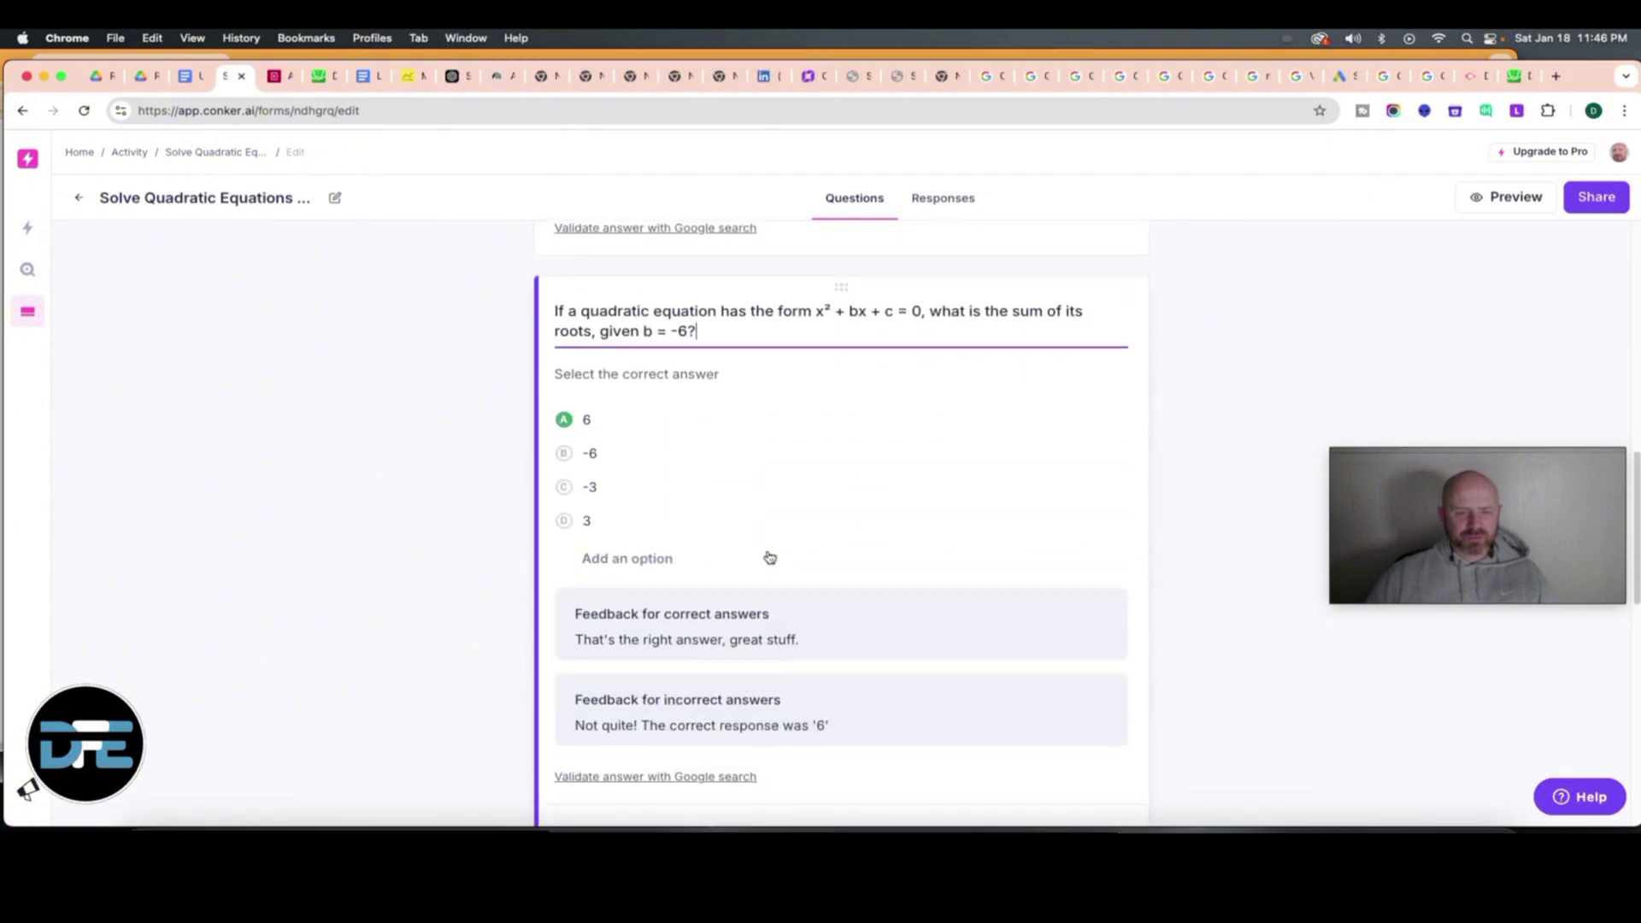
scroll(769, 557, "down", 1)
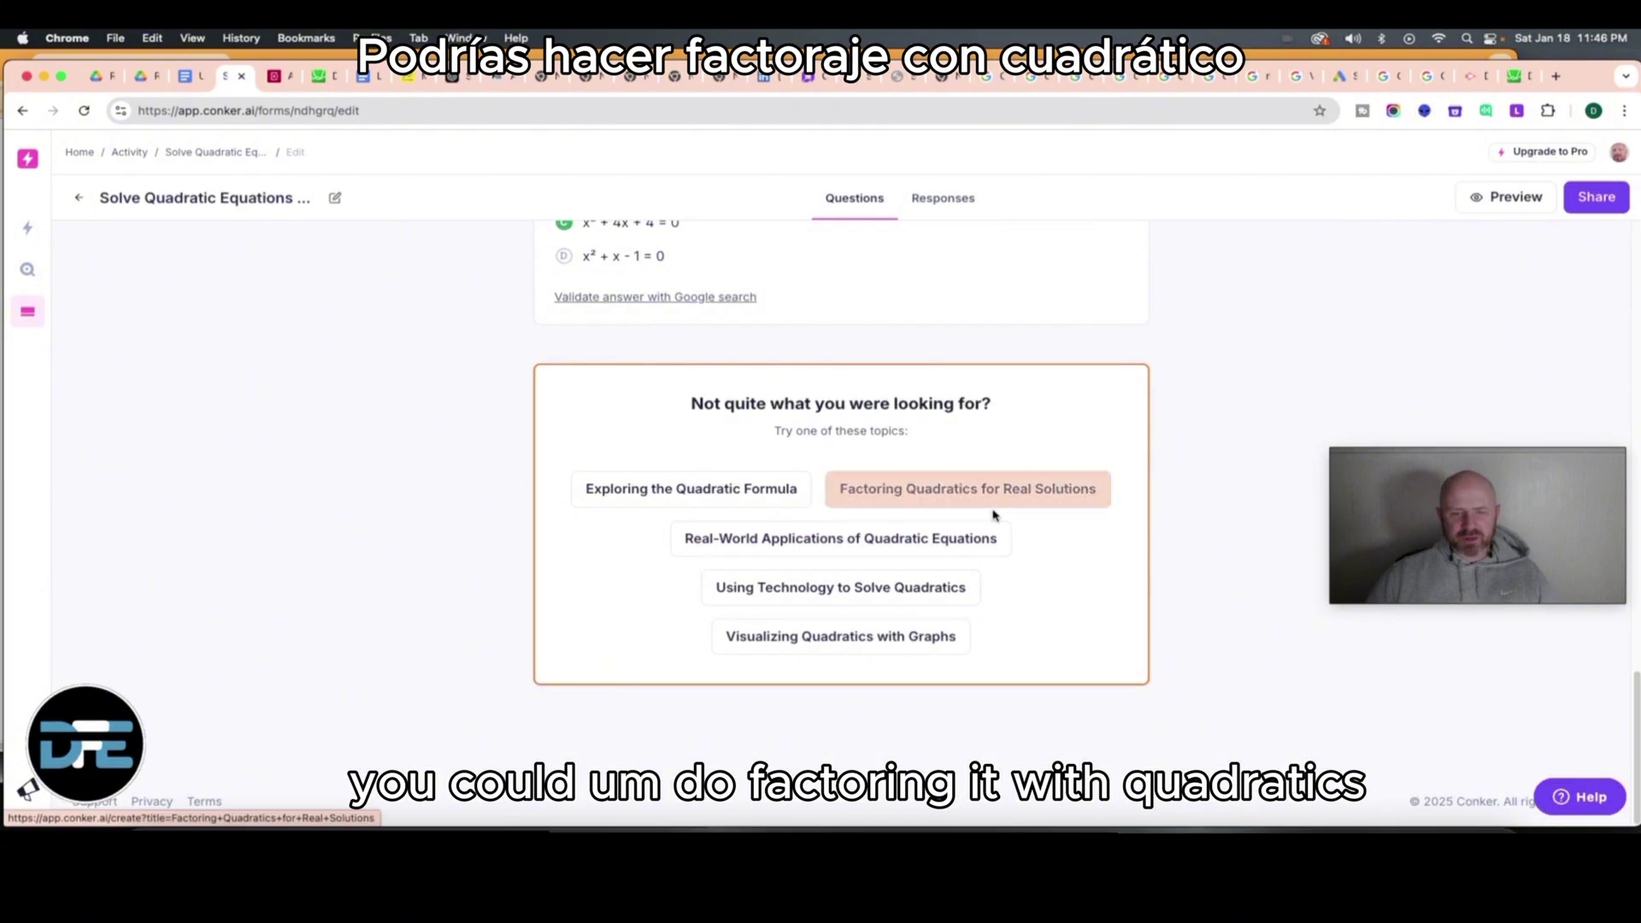
left_click(828, 555)
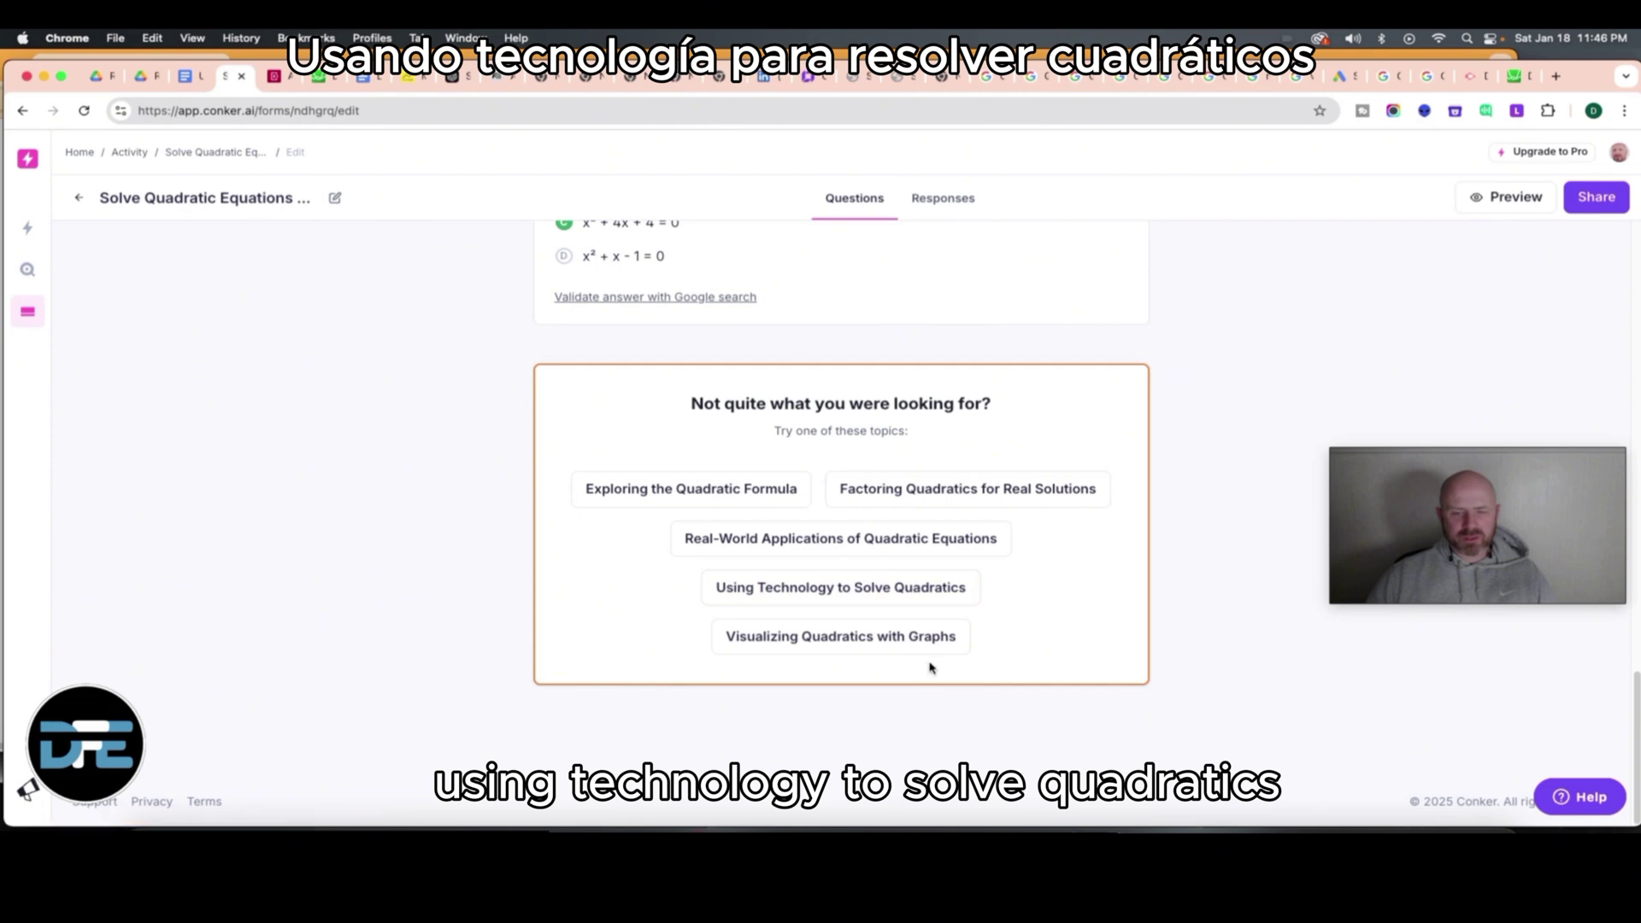
left_click(886, 652)
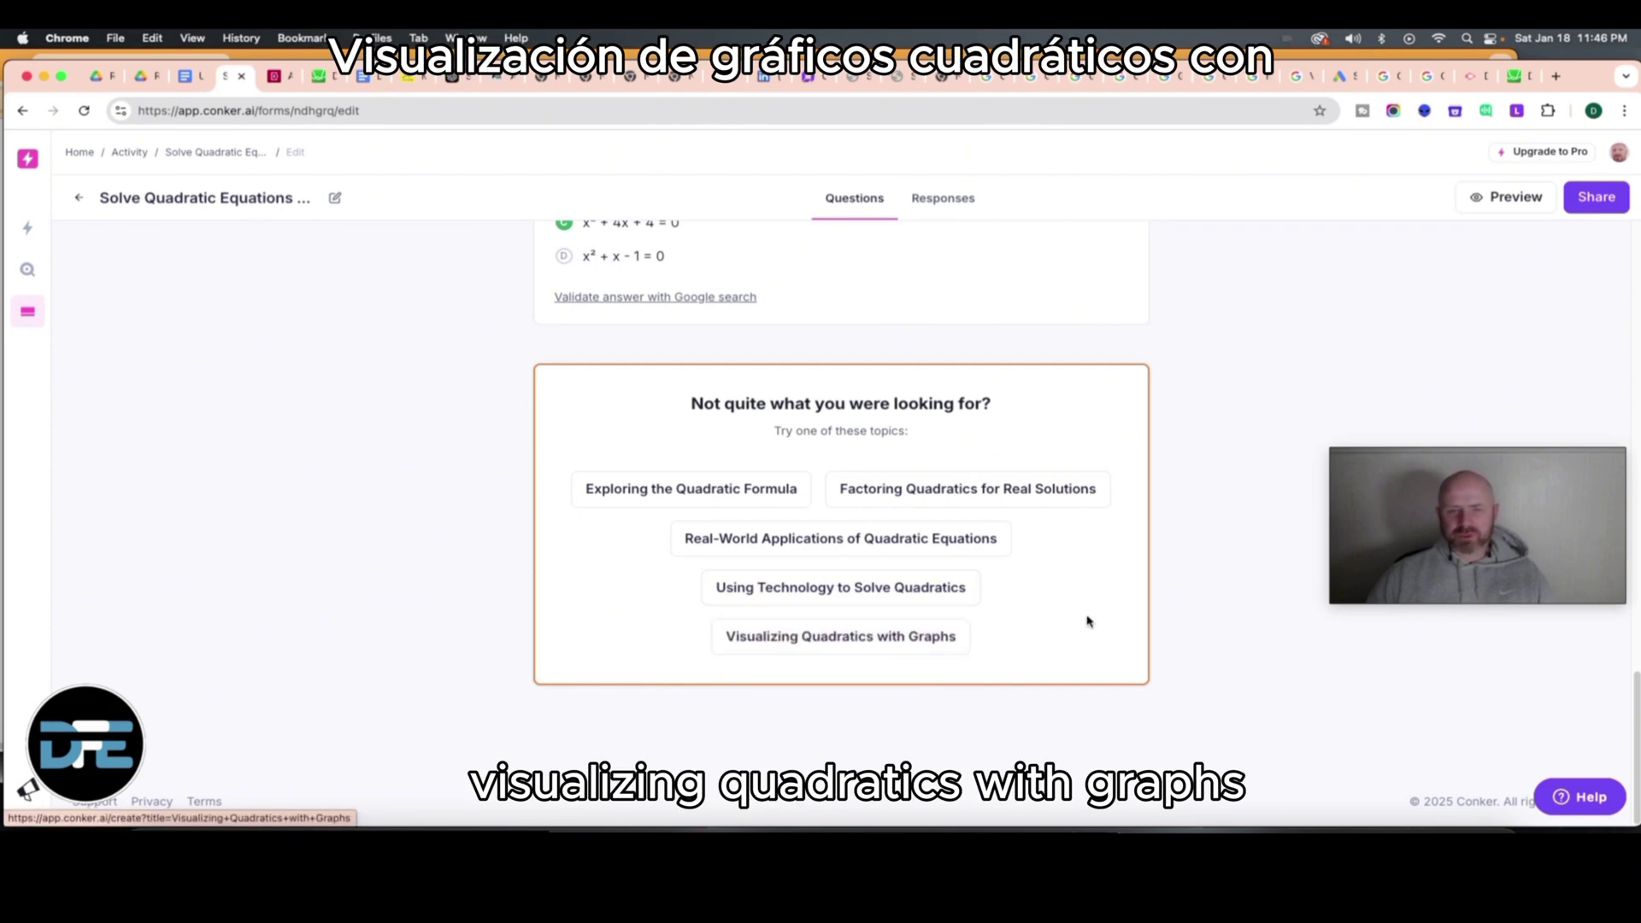
Validate the answer to question 2 with Google search and return to the start of the Conker quiz
scroll(1087, 621, "up", 10)
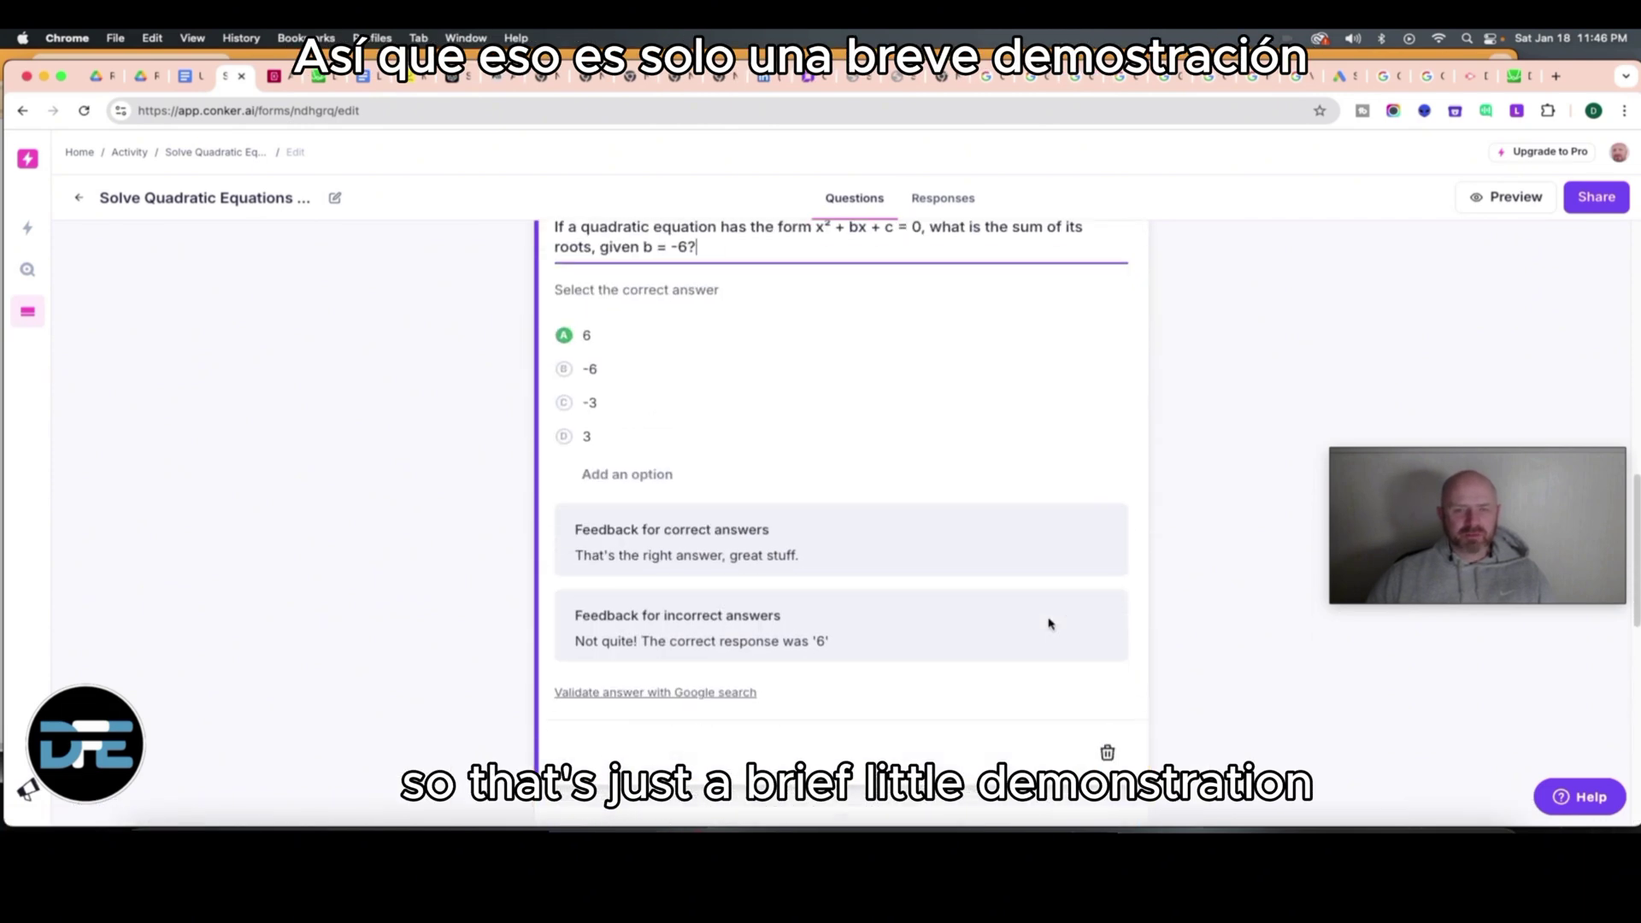
scroll(1049, 623, "up", 8)
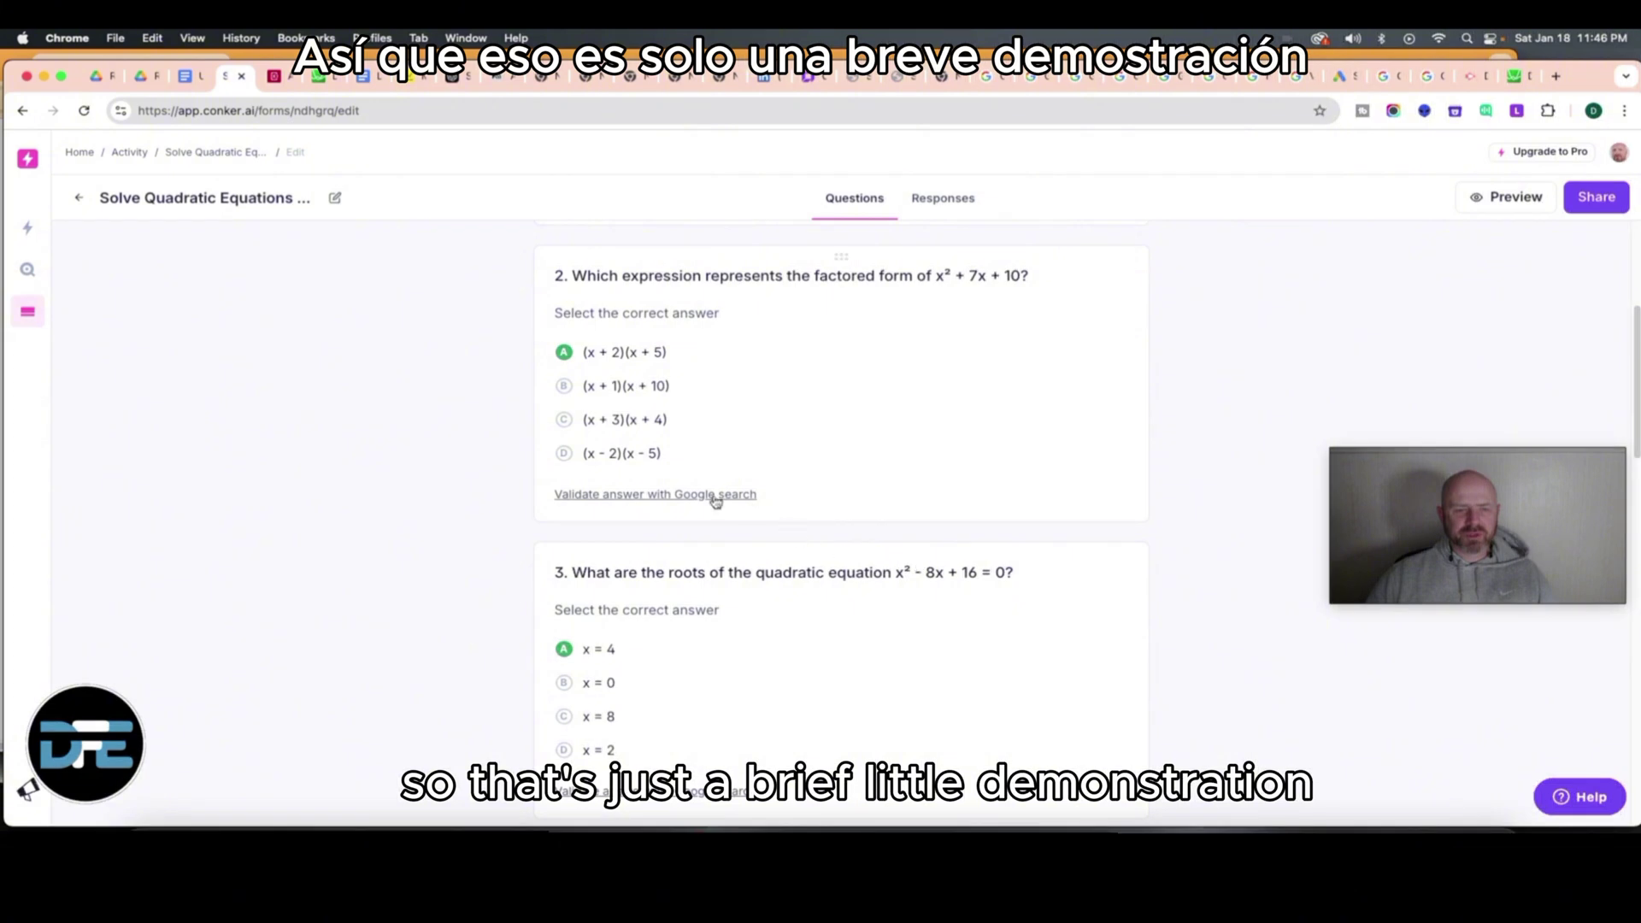
left_click(713, 496)
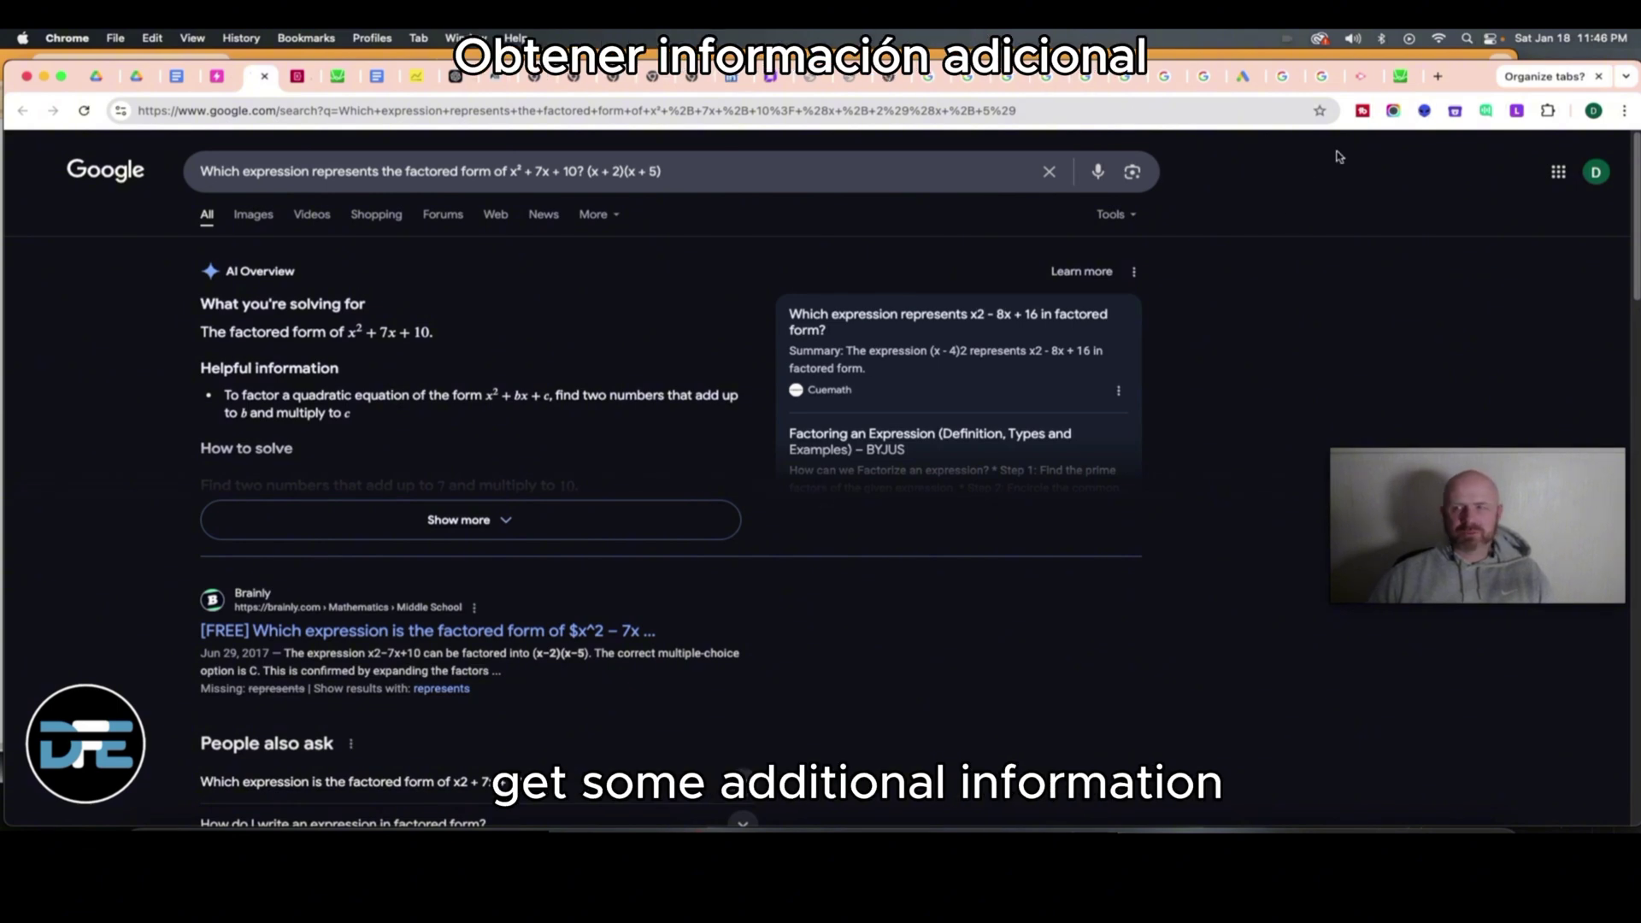
left_click(226, 82)
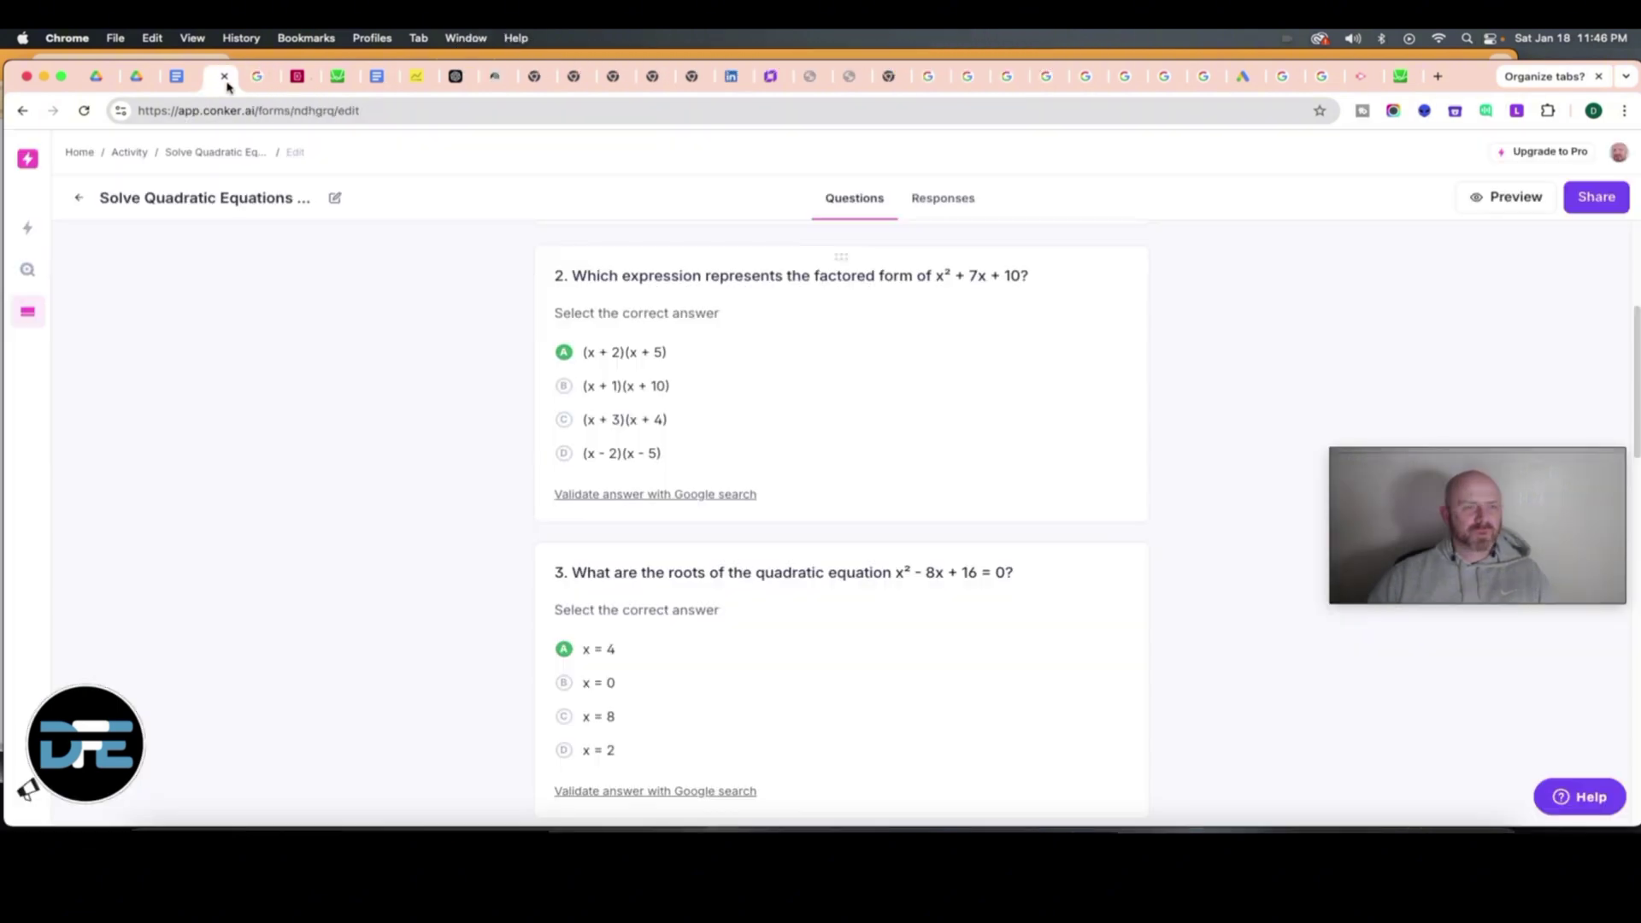
scroll(513, 532, "up", 4)
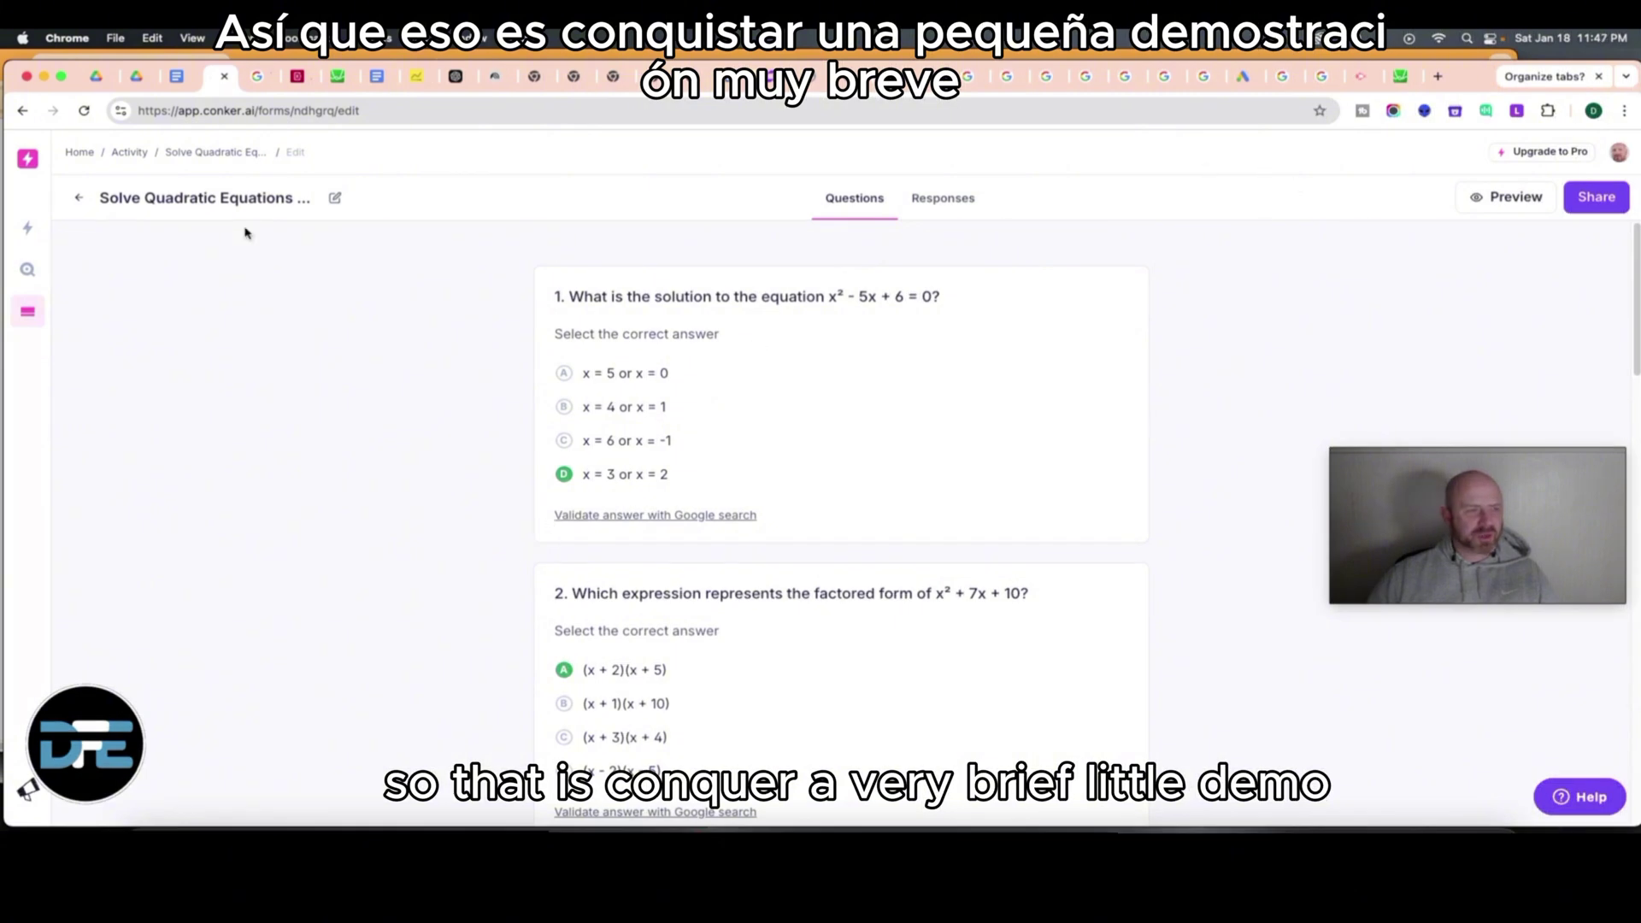
Look at the standards provider options in Conker's Explore library, and open the Activity list of created quizzes
left_click(28, 232)
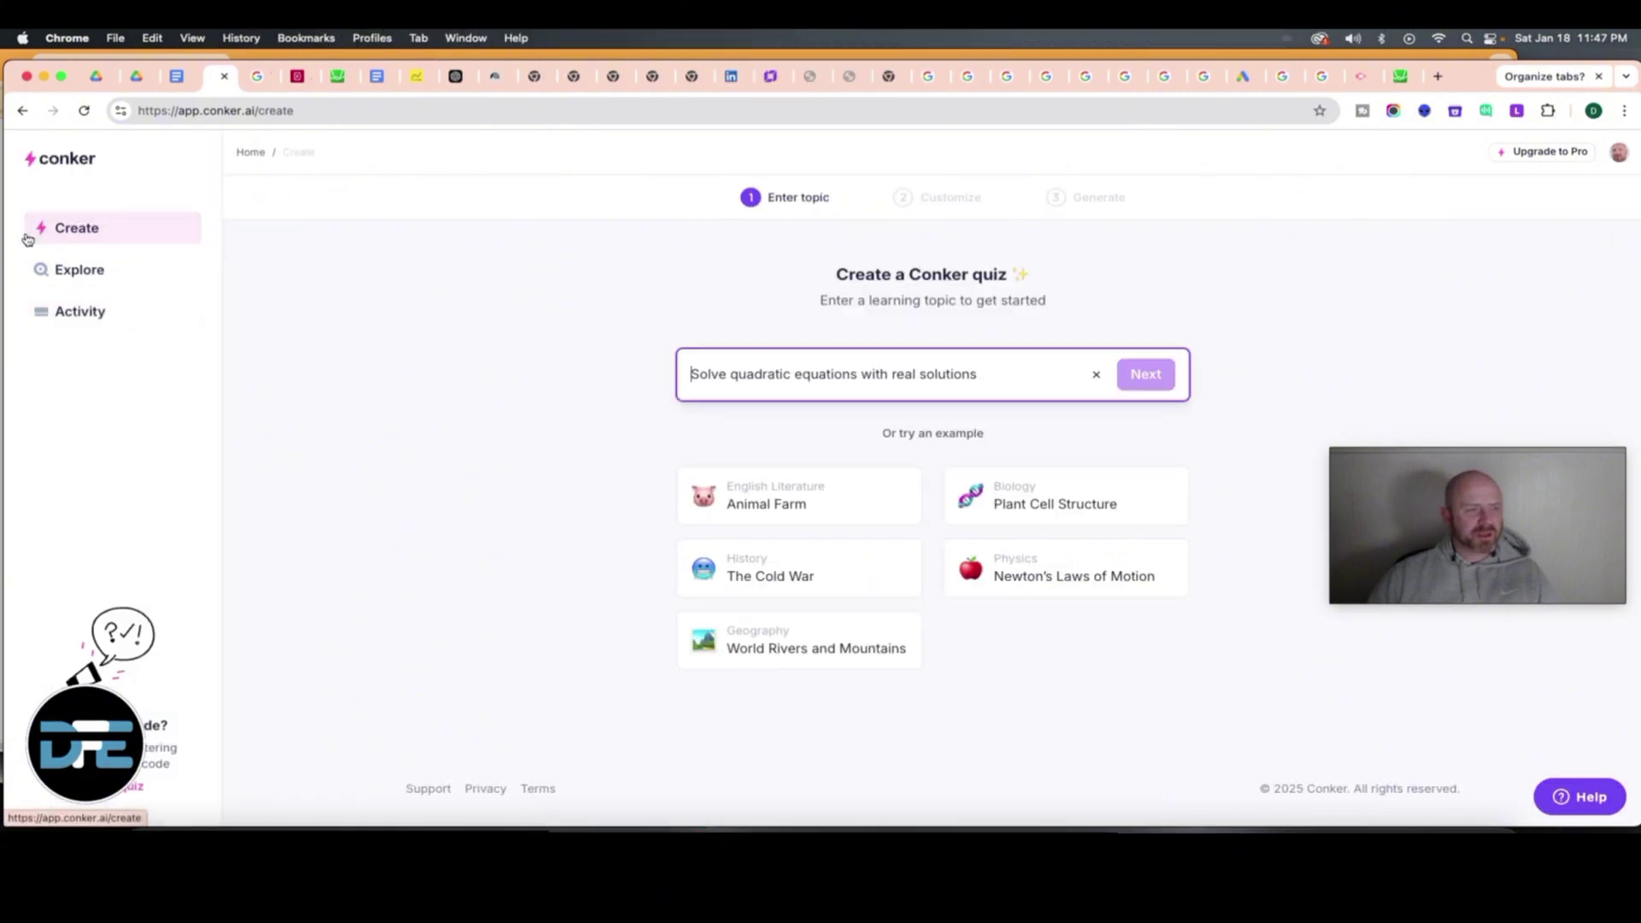
left_click(82, 272)
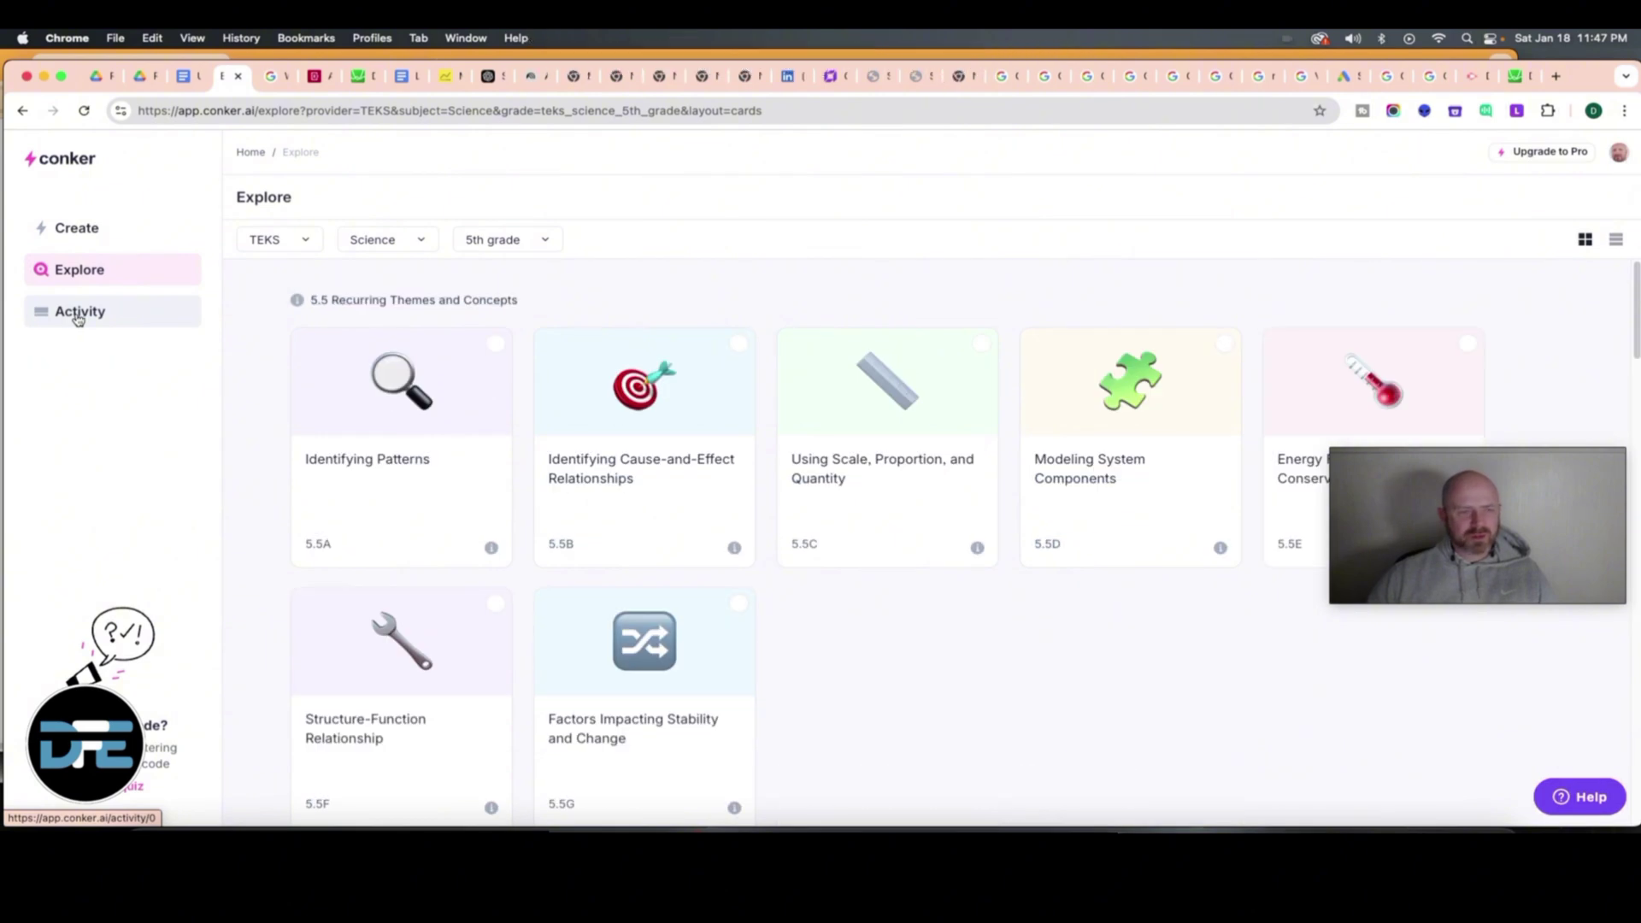
left_click(311, 250)
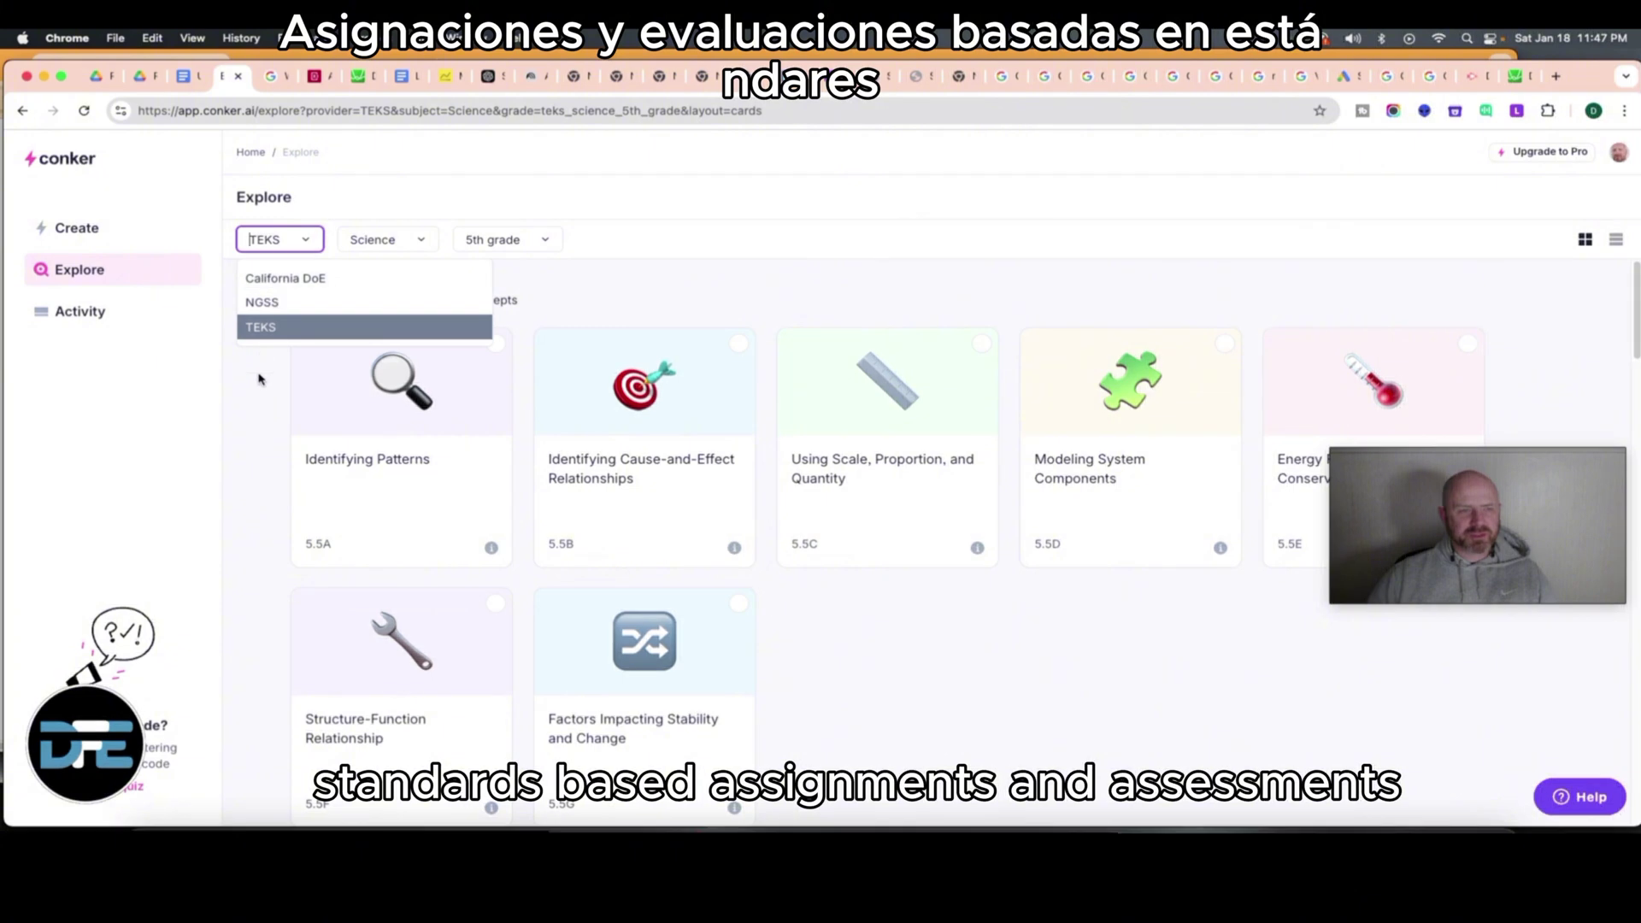
left_click(260, 375)
left_click(106, 318)
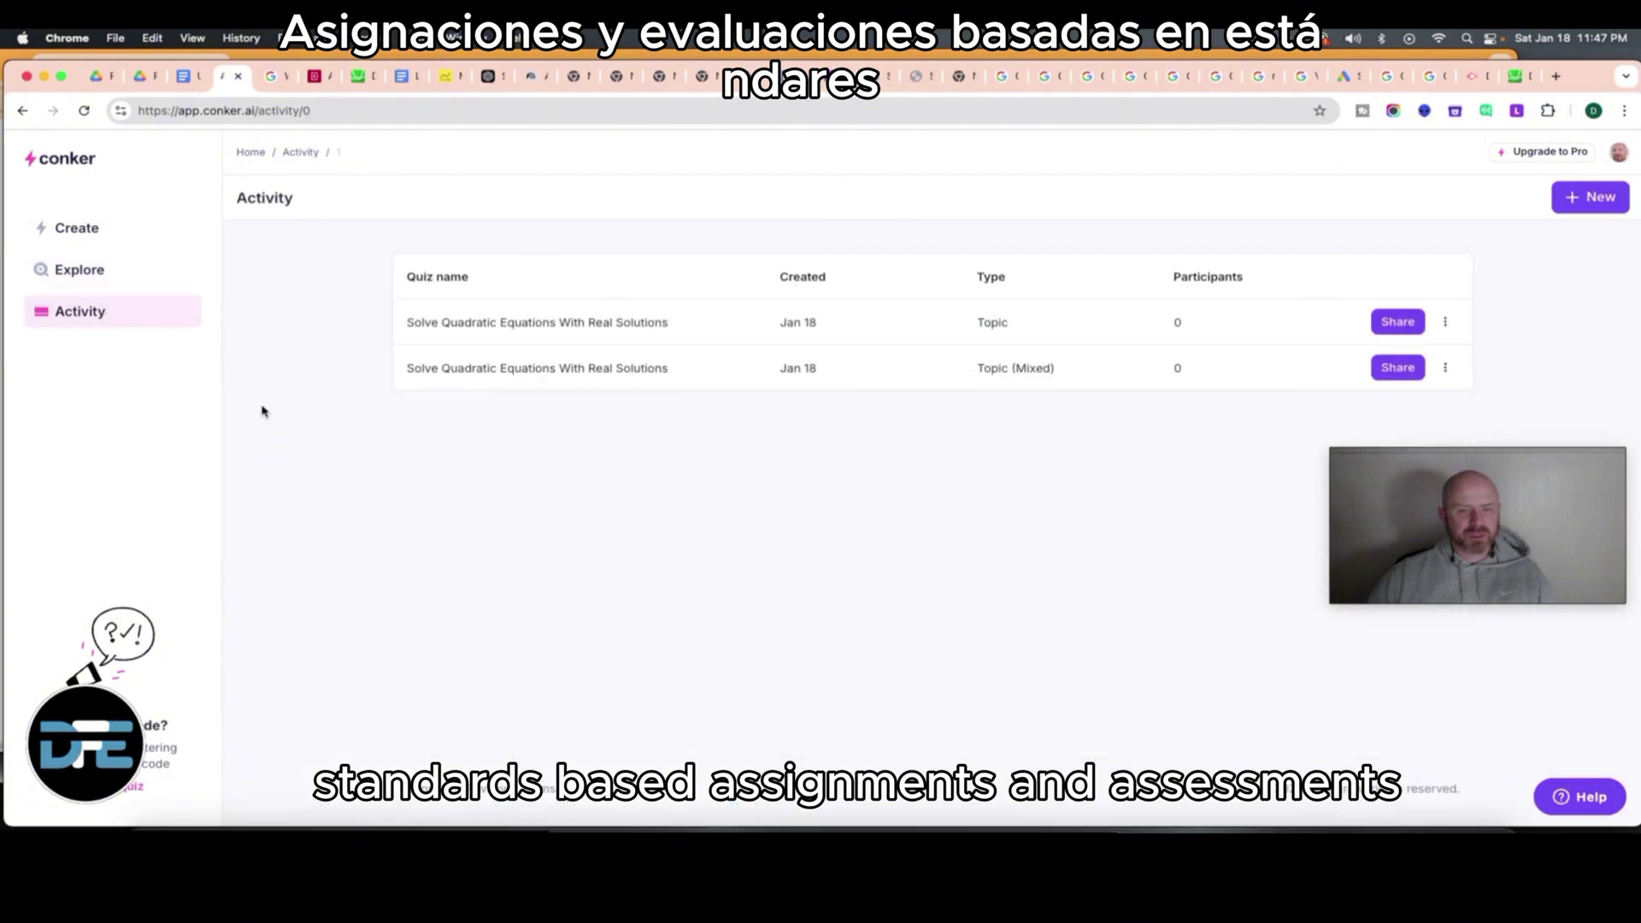